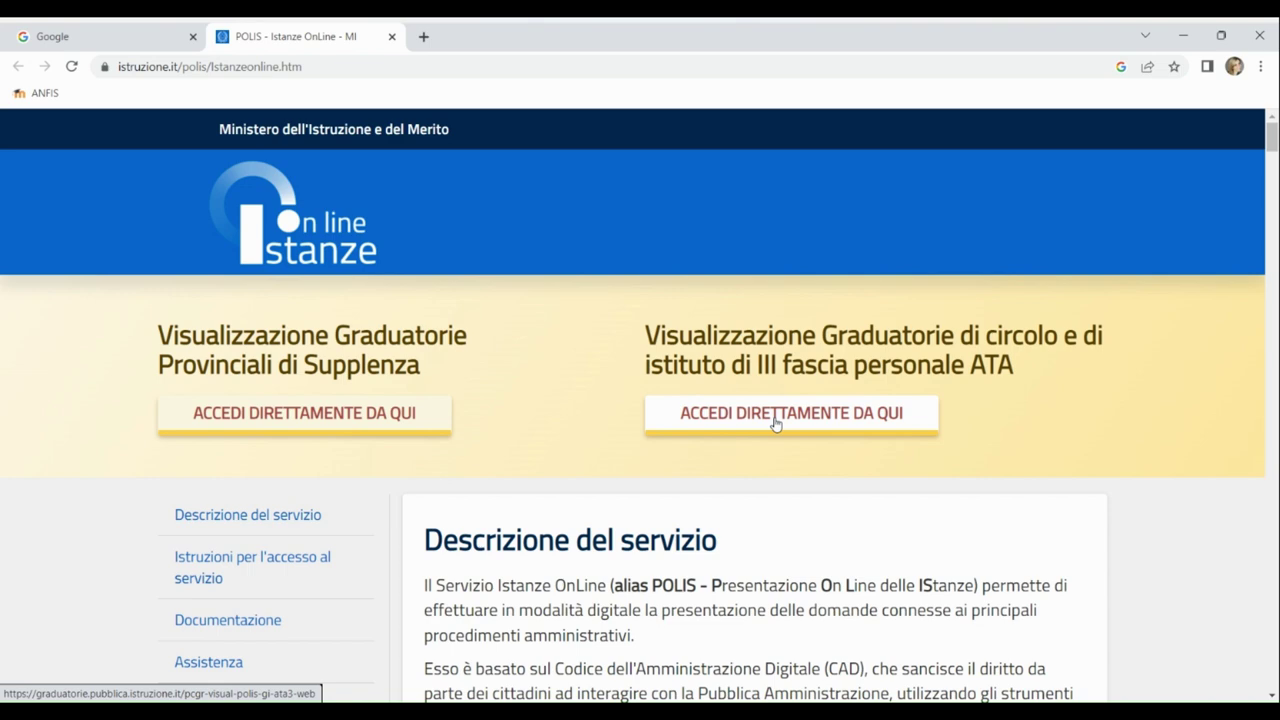
Search Google for "polis" and open the POLIS - Istanze OnLine page on istruzione.it.
{"action": "left_click", "coordinate": [91, 39]}
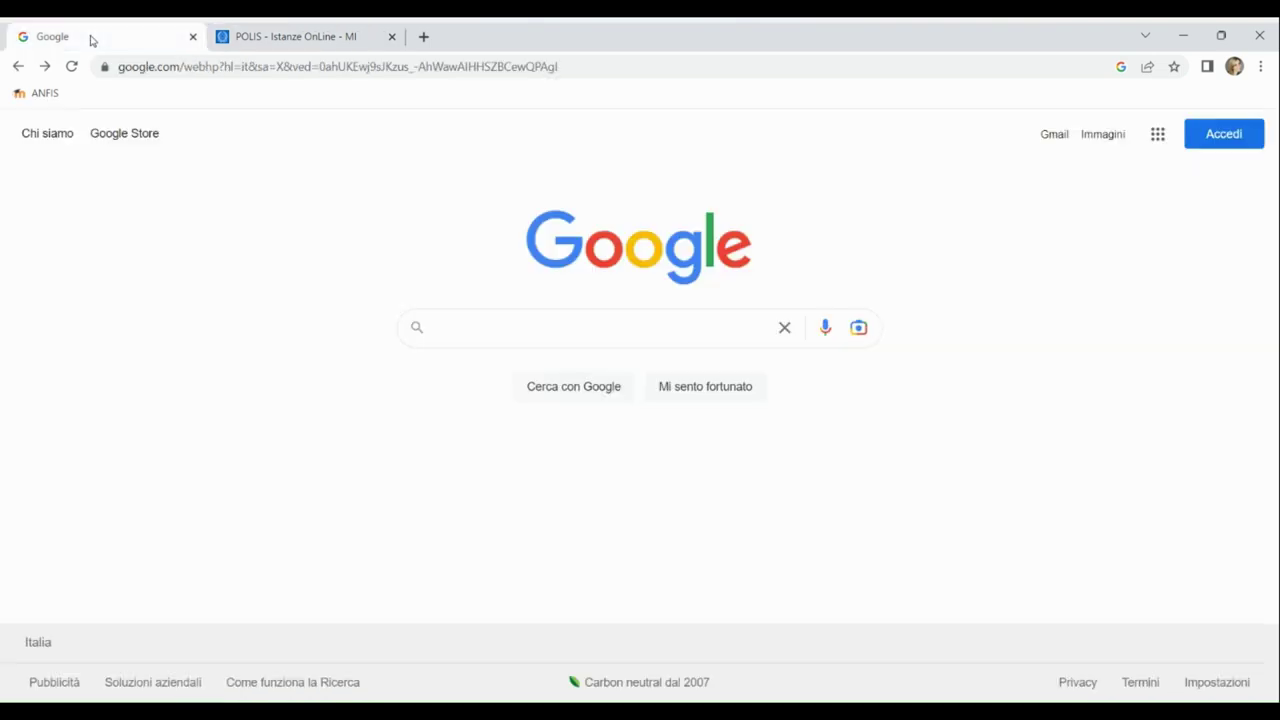
{"action": "left_click", "coordinate": [466, 323]}
{"action": "type", "text": "polis"}
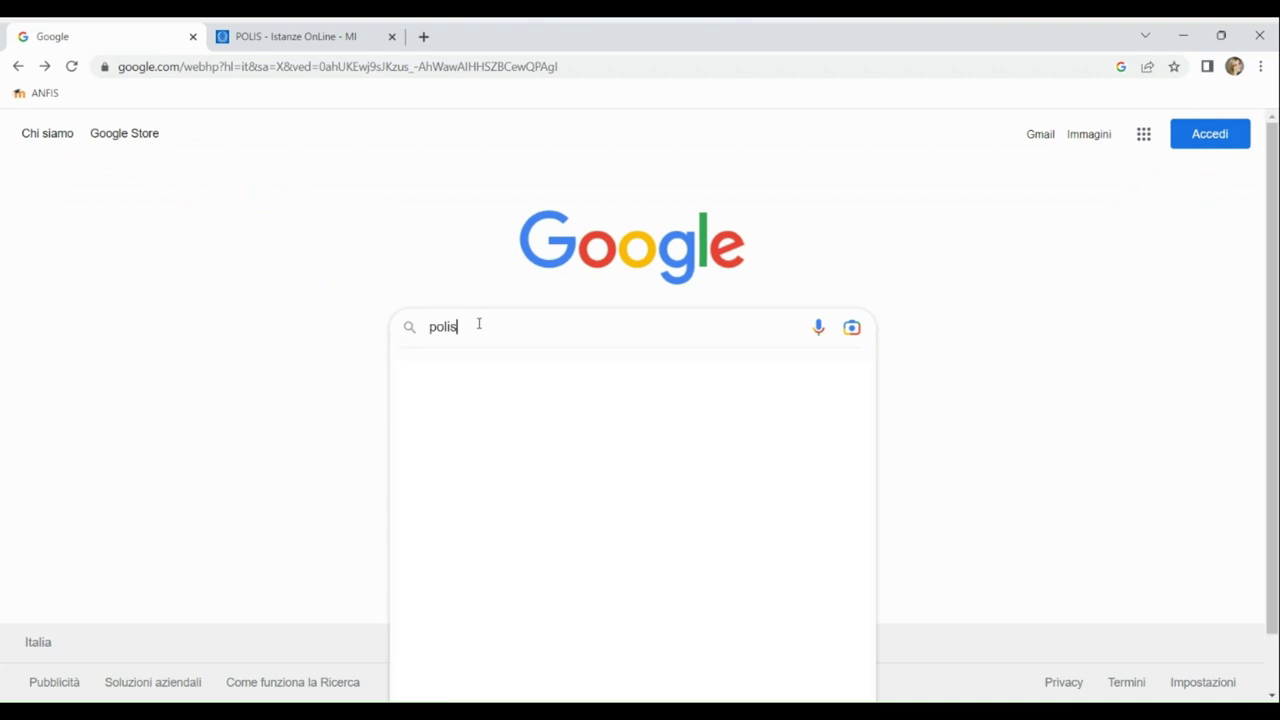
{"action": "key", "text": "Return"}
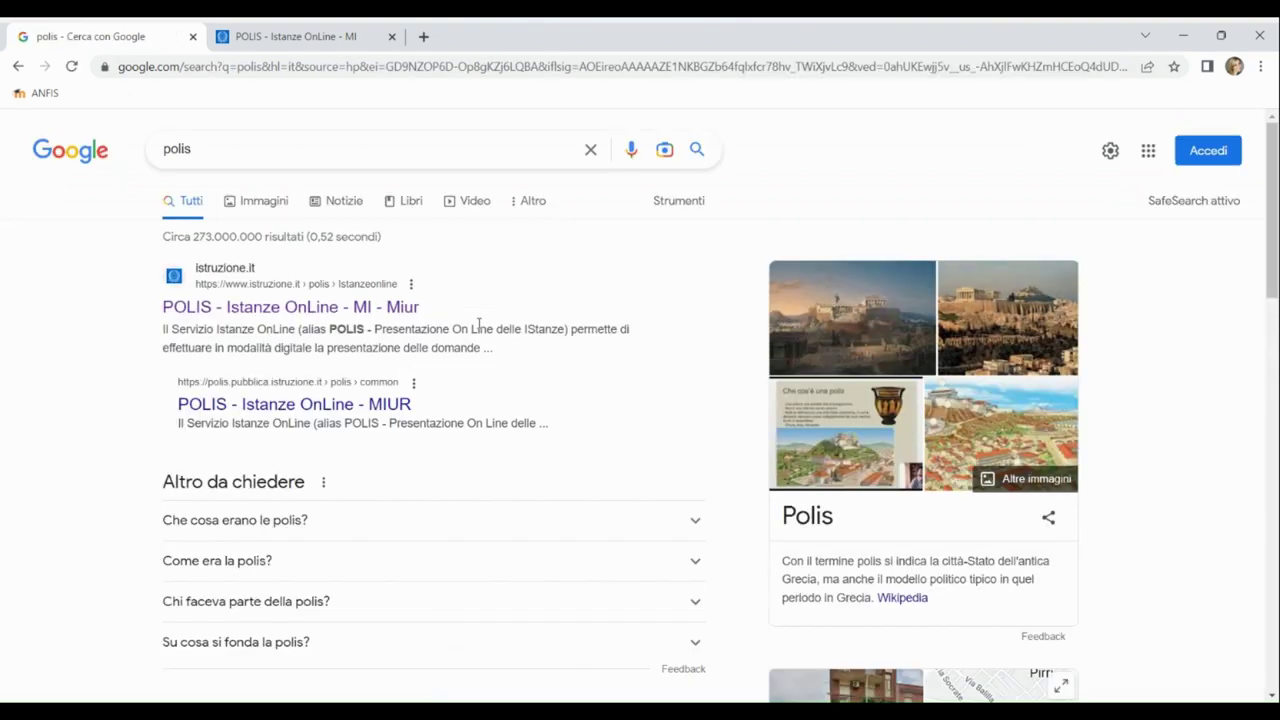
{"action": "left_click", "coordinate": [328, 310]}
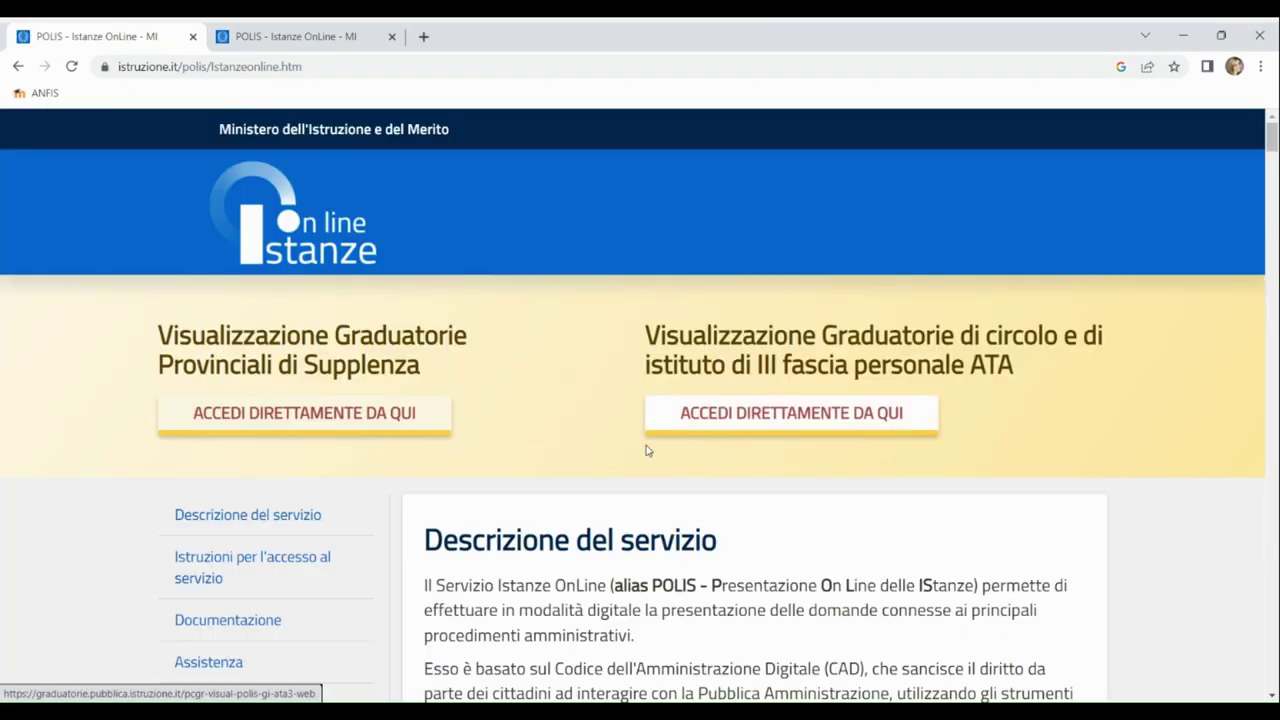
Access the Istanze OnLine service from the "Accesso al servizio" section.
{"action": "scroll", "coordinate": [293, 597], "scroll_direction": "down", "scroll_amount": 3}
{"action": "scroll", "coordinate": [293, 597], "scroll_direction": "down", "scroll_amount": 3}
{"action": "left_click", "coordinate": [224, 642]}
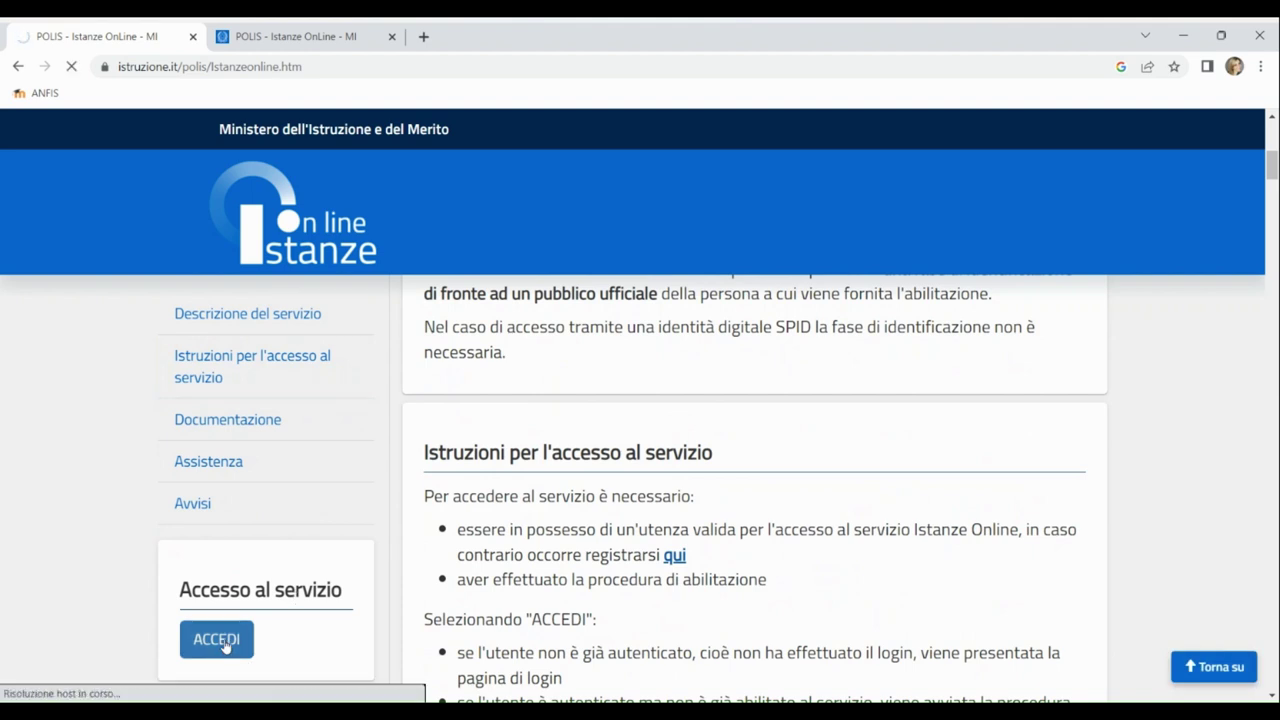
{"action": "scroll", "coordinate": [291, 520], "scroll_direction": "down", "scroll_amount": 2}
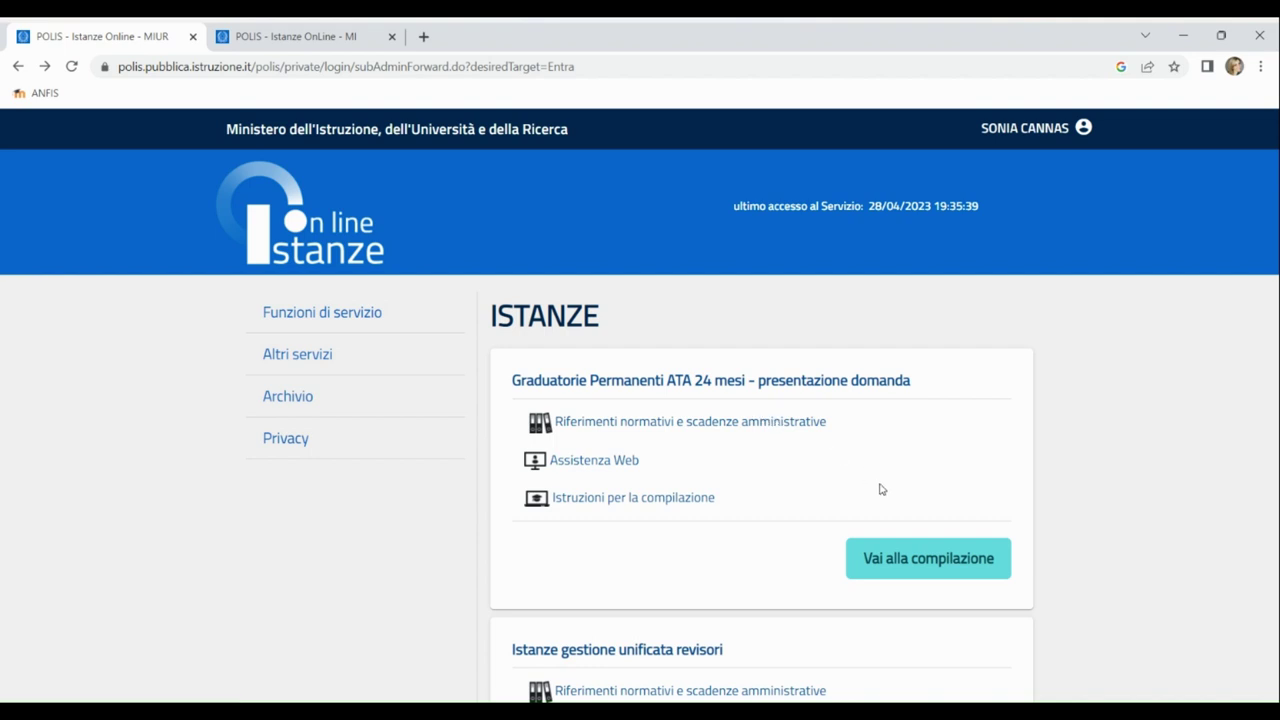
Enter the "Graduatorie Permanenti ATA 24 mesi" application past its information page and confirm the destination province.
{"action": "left_click", "coordinate": [911, 568]}
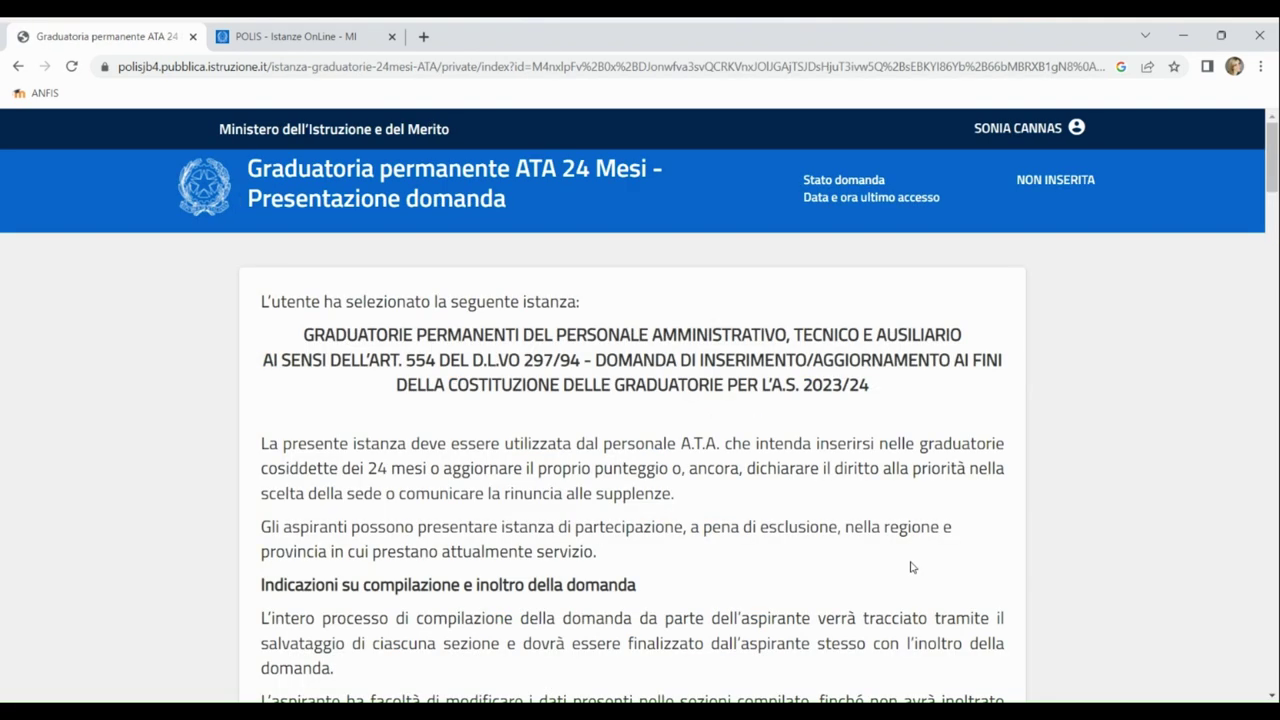
{"action": "scroll", "coordinate": [911, 568], "scroll_direction": "down", "scroll_amount": 20}
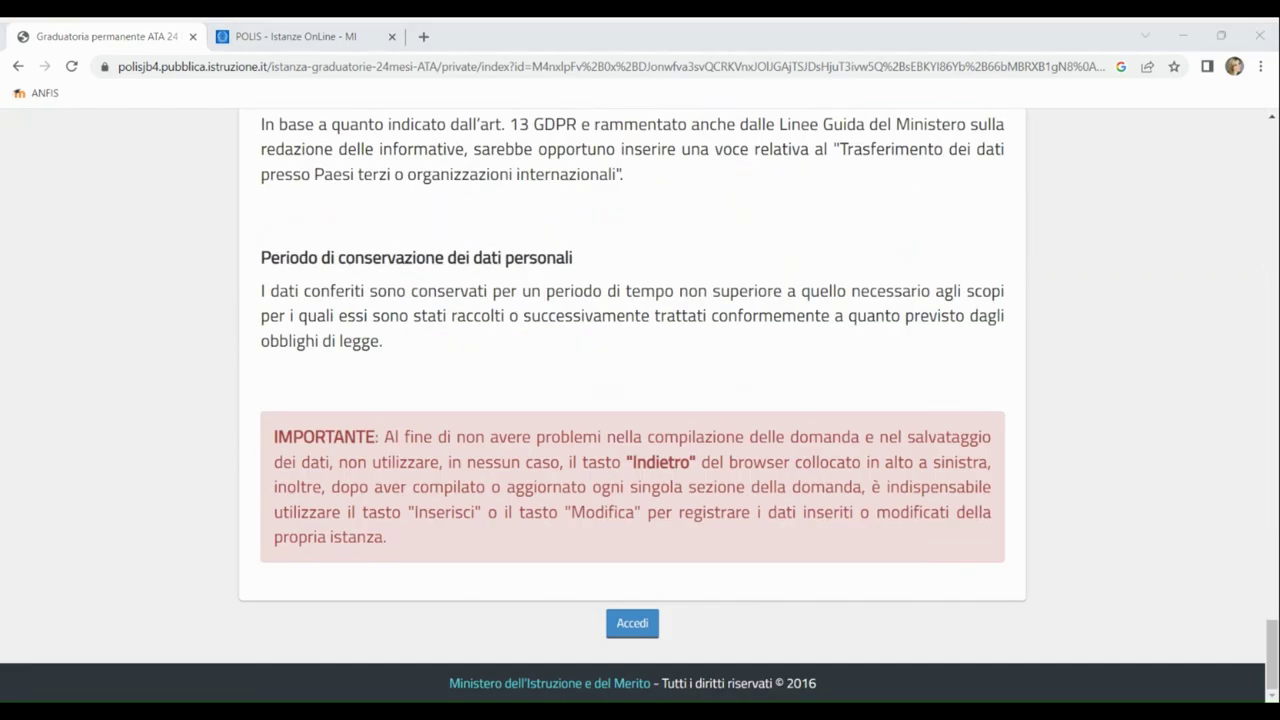
{"action": "left_click", "coordinate": [632, 623]}
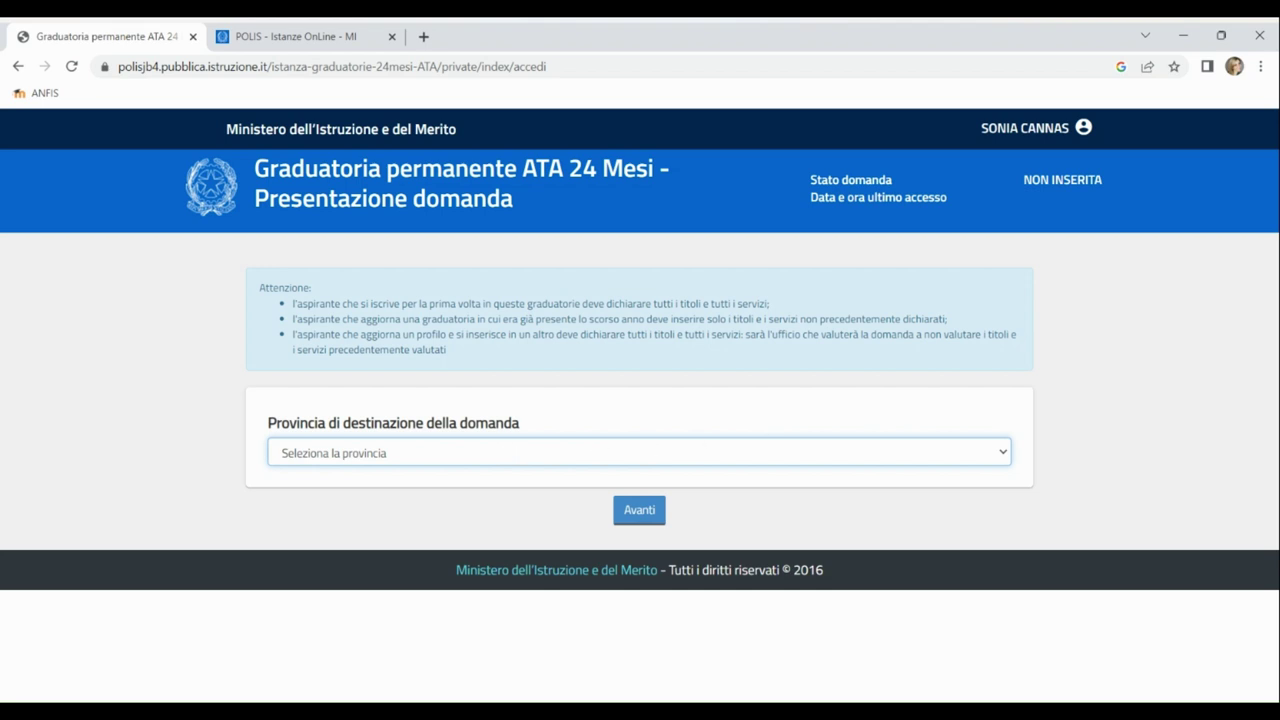
{"action": "left_click", "coordinate": [393, 372]}
{"action": "left_click", "coordinate": [639, 510]}
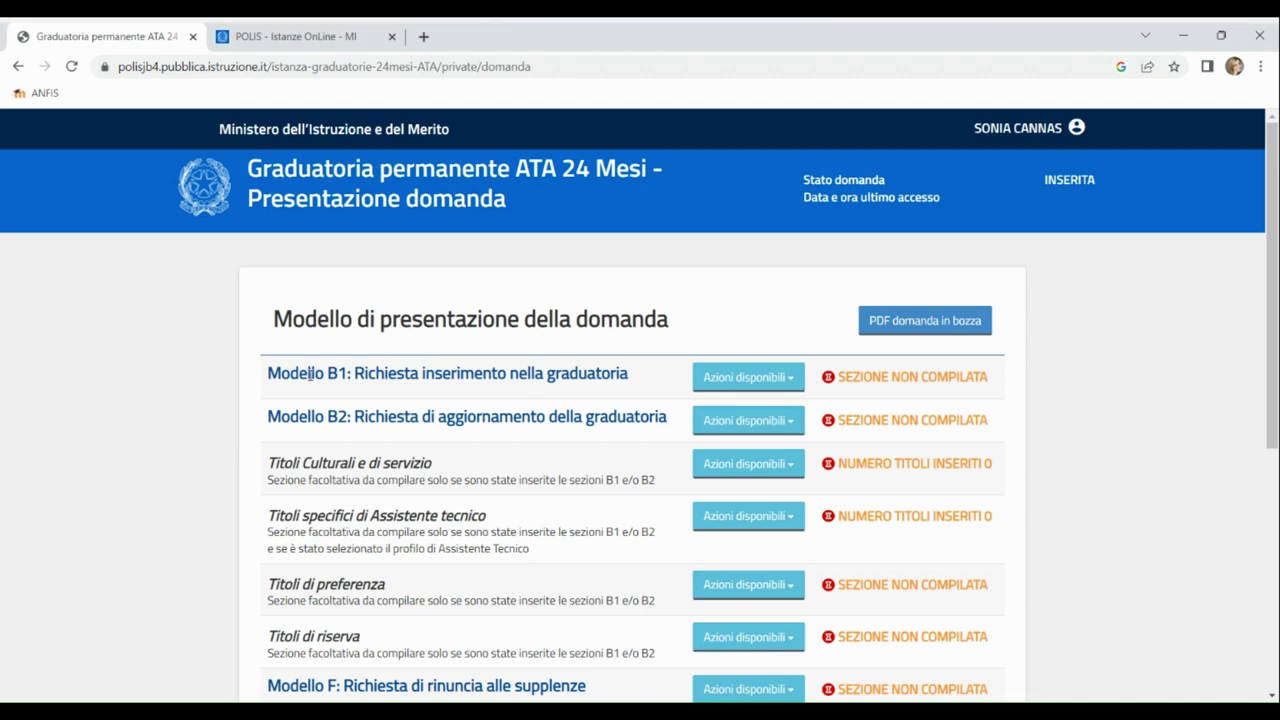
{"action": "left_click_drag", "start_coordinate": [268, 373], "coordinate": [635, 396]}
{"action": "left_click", "coordinate": [660, 408]}
{"action": "left_click_drag", "start_coordinate": [267, 416], "coordinate": [651, 417]}
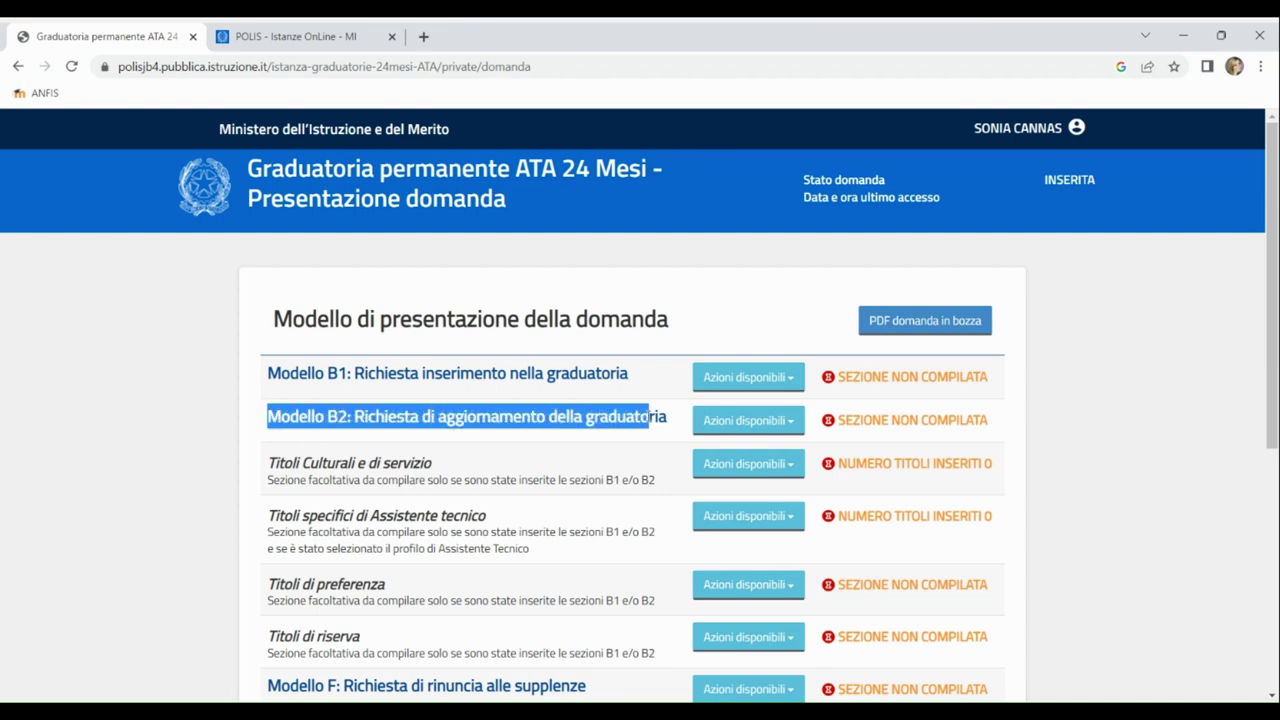
{"action": "left_click", "coordinate": [670, 393]}
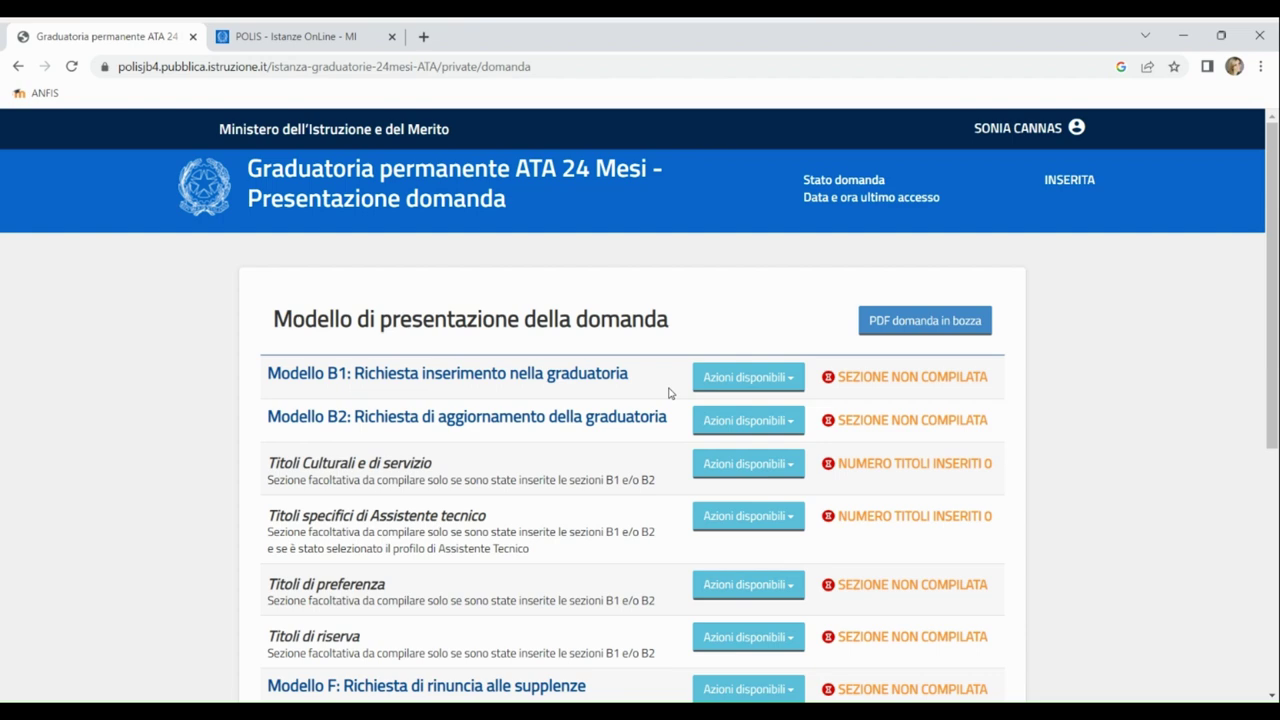
Start inserting Modello B1 (Richiesta inserimento nella graduatoria) and select the Assistente Amministrativo profile.
{"action": "left_click", "coordinate": [763, 380]}
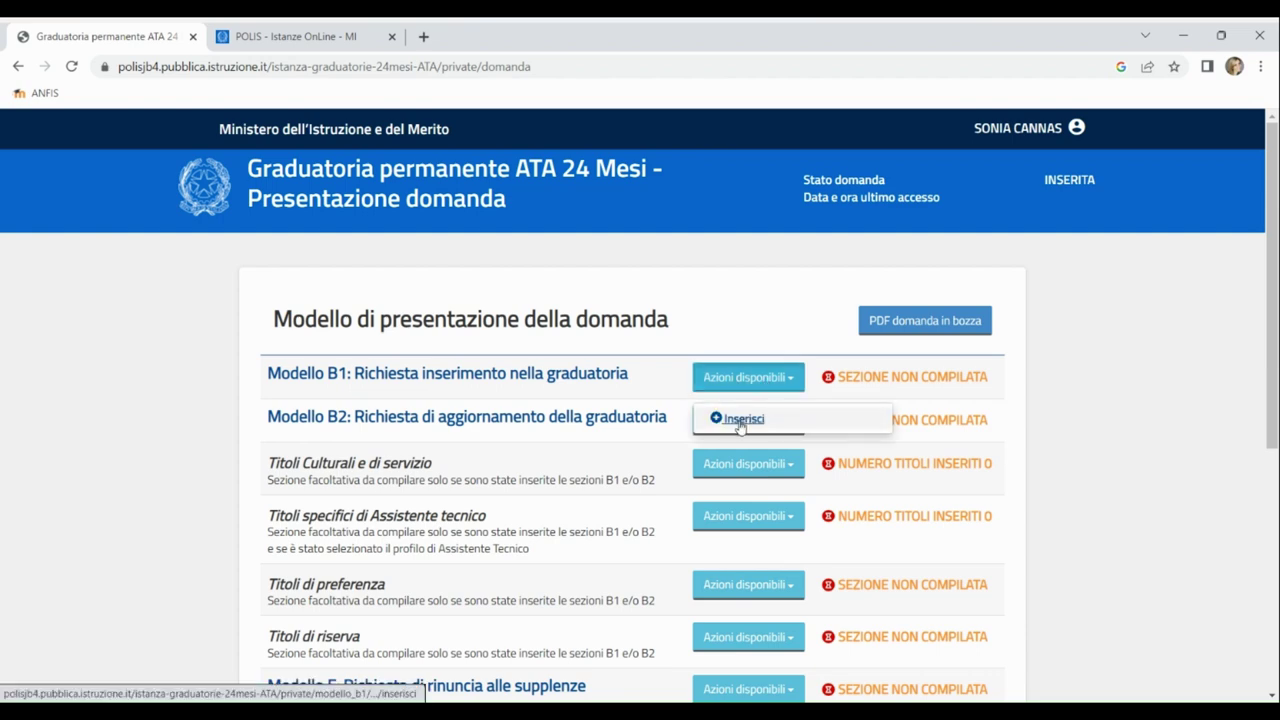
{"action": "left_click", "coordinate": [740, 422]}
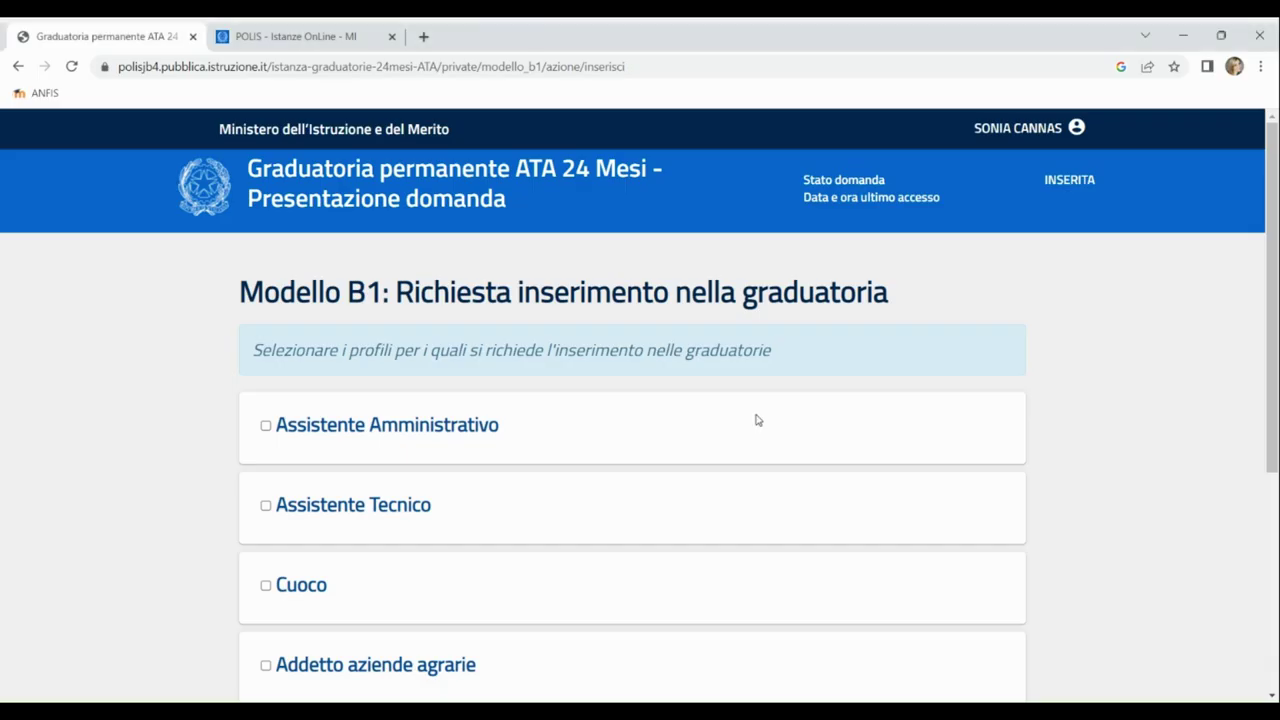
{"action": "scroll", "coordinate": [757, 420], "scroll_direction": "down", "scroll_amount": 2}
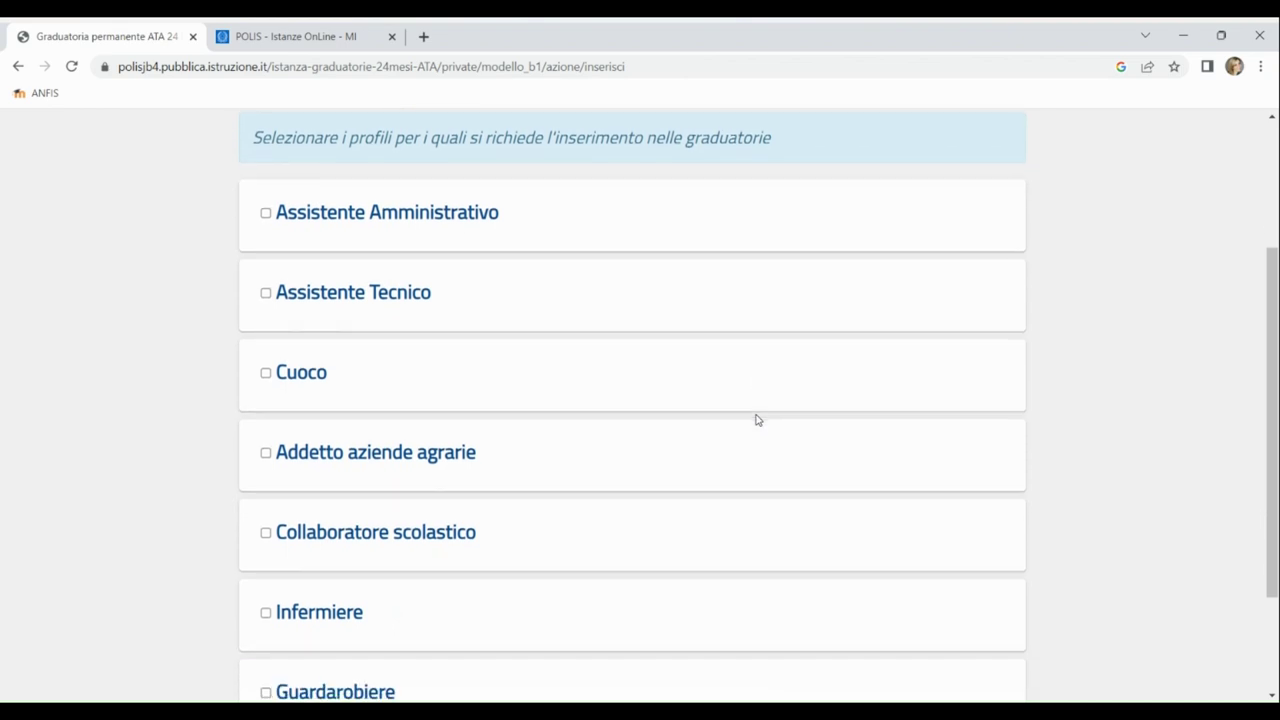
{"action": "scroll", "coordinate": [757, 420], "scroll_direction": "down", "scroll_amount": 1}
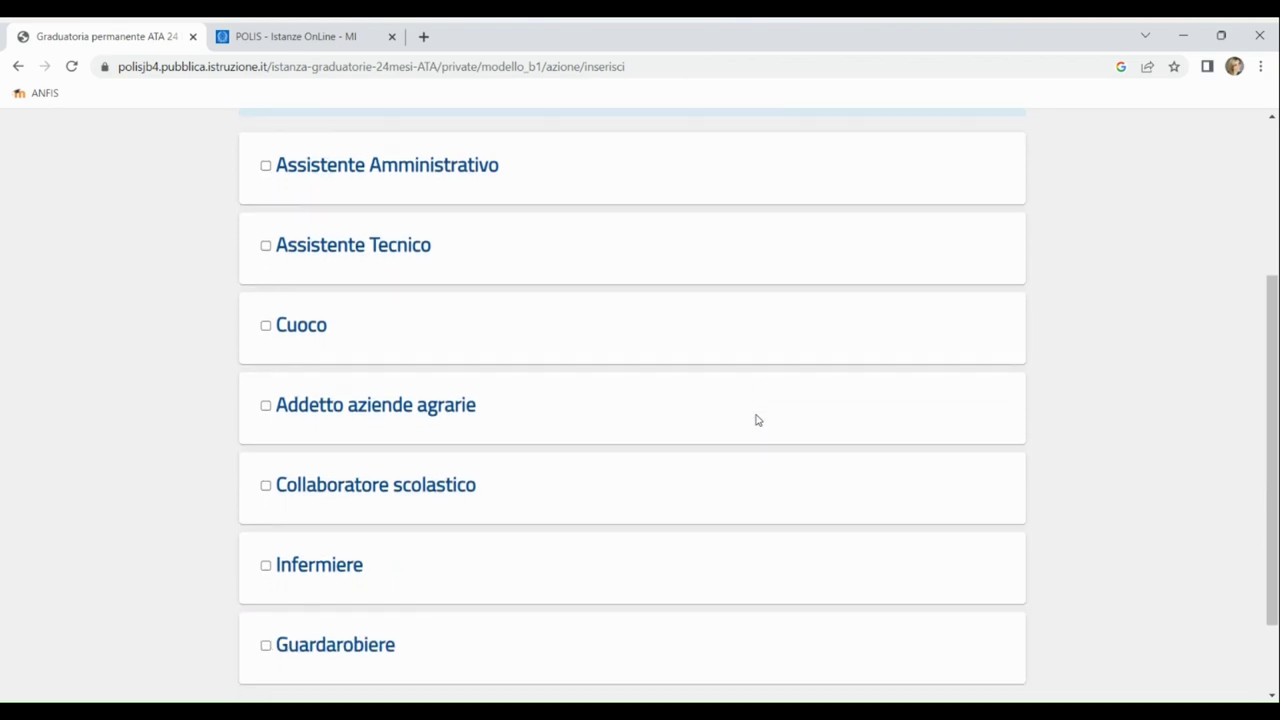
{"action": "left_click", "coordinate": [266, 165]}
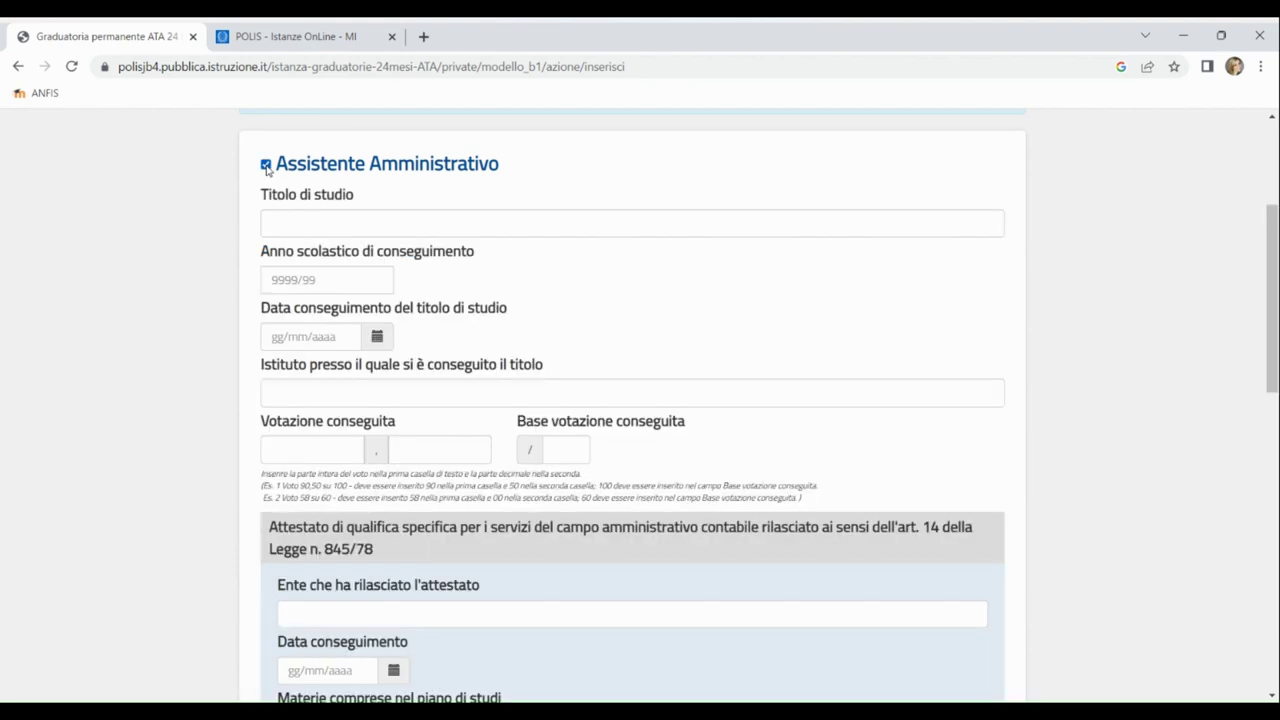
Enter "Diploma di maturità scientifica" as the qualification, with school year 2006/07 and award date 07/07/2007.
{"action": "left_click", "coordinate": [288, 222]}
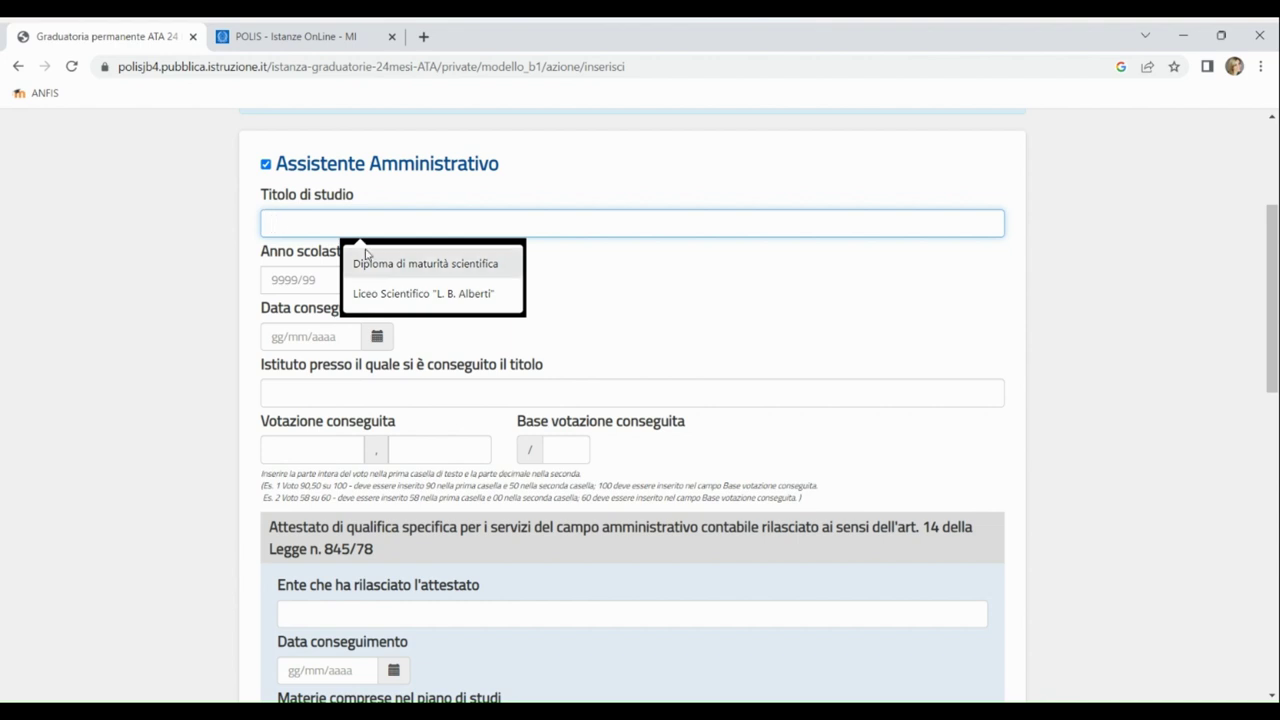
{"action": "left_click", "coordinate": [372, 268]}
{"action": "left_click", "coordinate": [300, 280]}
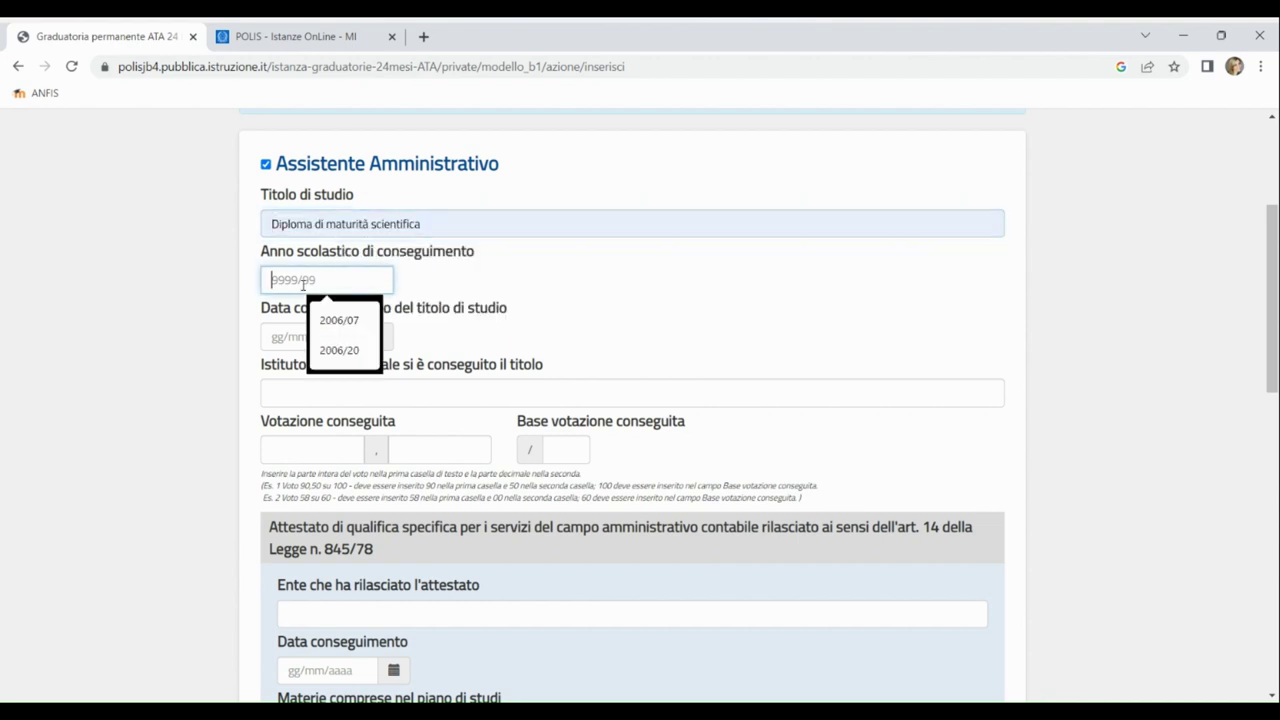
{"action": "left_click", "coordinate": [333, 322]}
{"action": "left_click", "coordinate": [305, 338]}
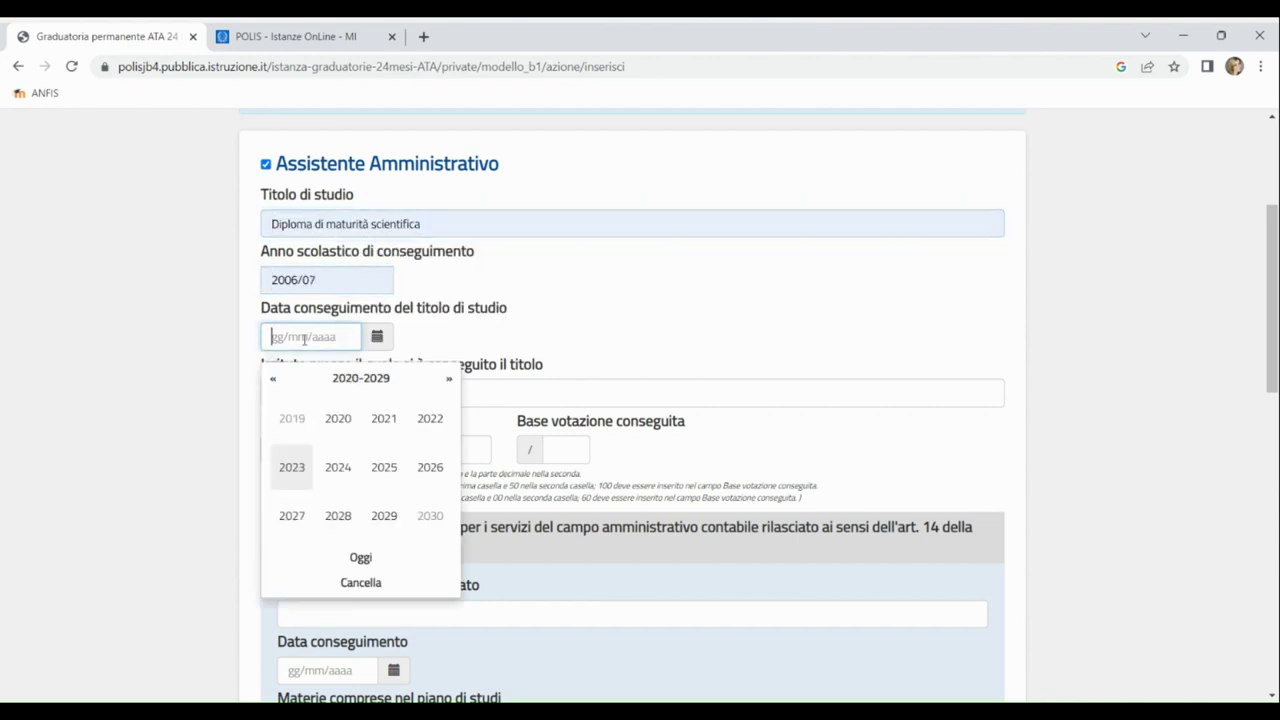
{"action": "type", "text": "07/07/2007"}
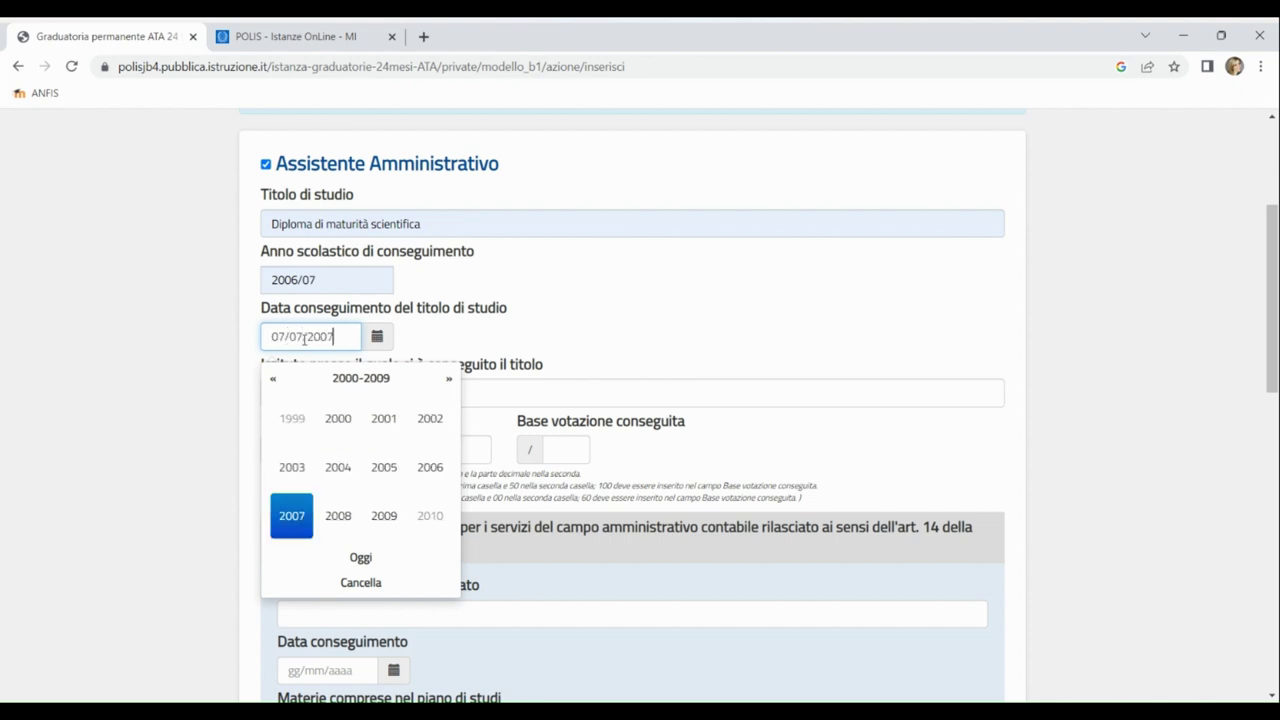
{"action": "left_click", "coordinate": [290, 515]}
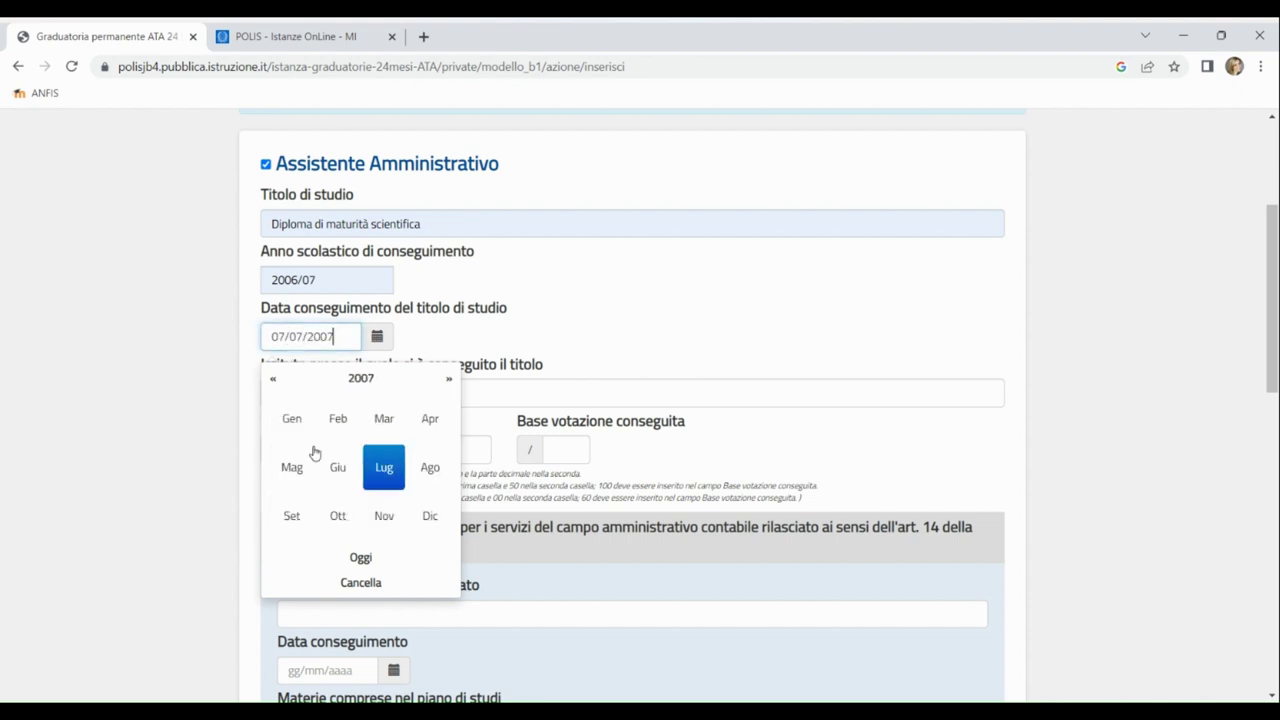
Enter Liceo Scientifico "L. B. Alberti" as the awarding institute and 100,00 out of 100 as the grade.
{"action": "left_click", "coordinate": [518, 385]}
{"action": "type", "text": "Liceo Scientifico \"L. B. Alberti\""}
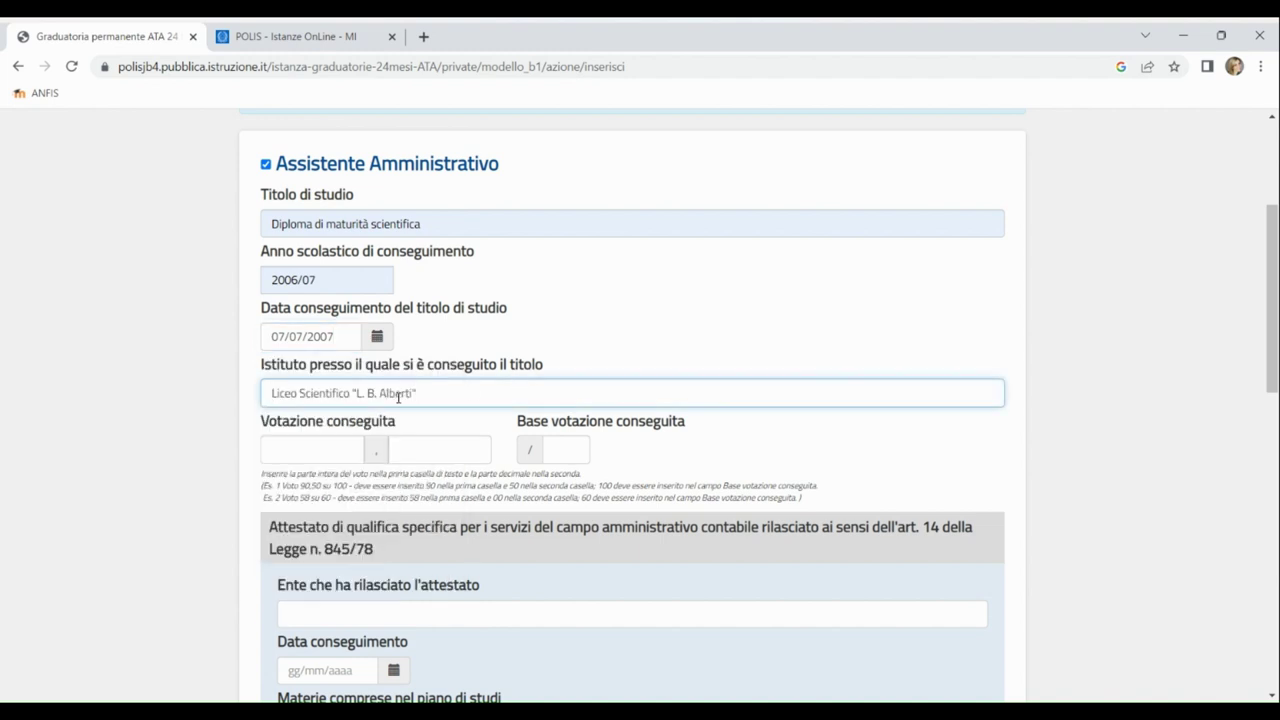
{"action": "left_click", "coordinate": [312, 450]}
{"action": "type", "text": "100"}
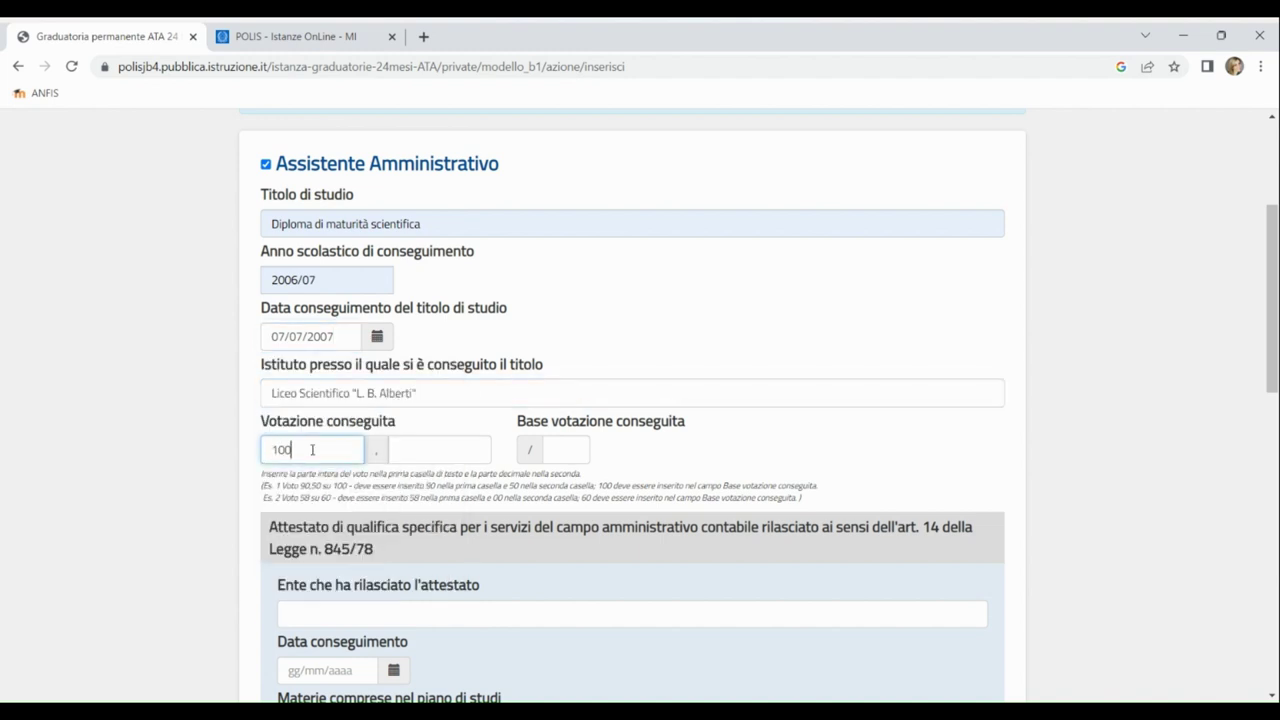
{"action": "key", "text": "Tab"}
{"action": "type", "text": "00"}
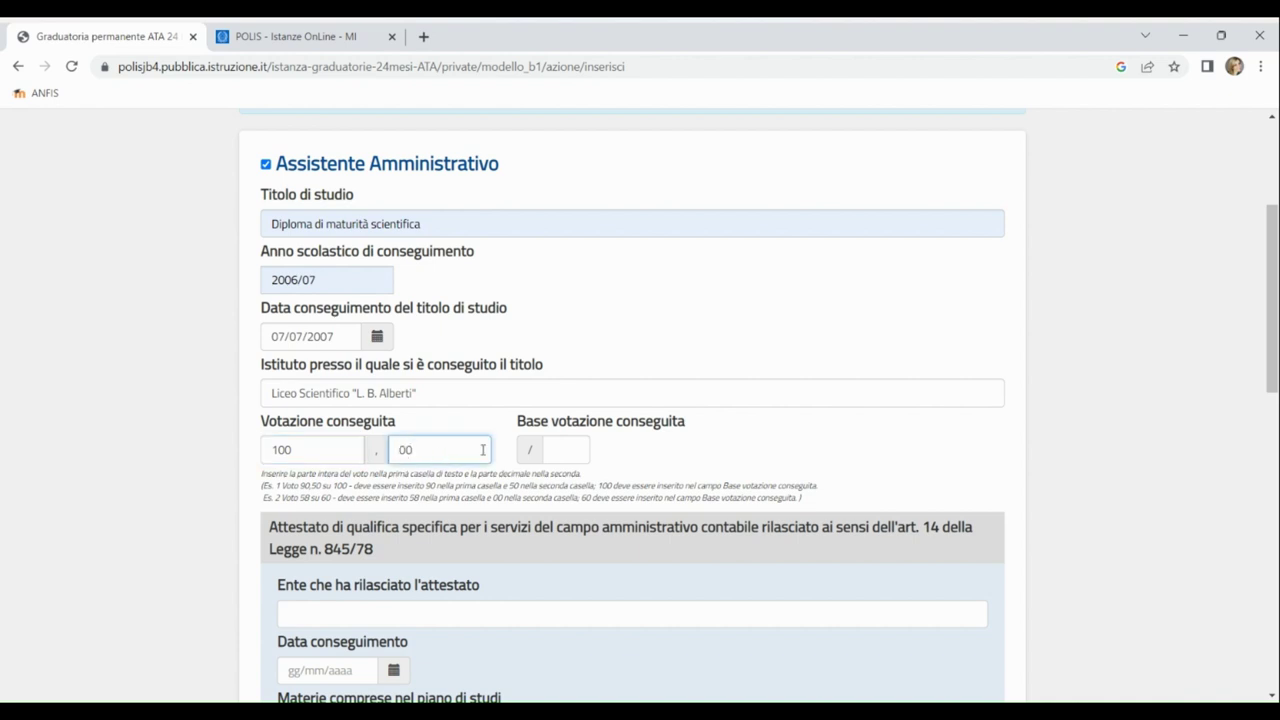
{"action": "left_click", "coordinate": [558, 450]}
{"action": "type", "text": "100"}
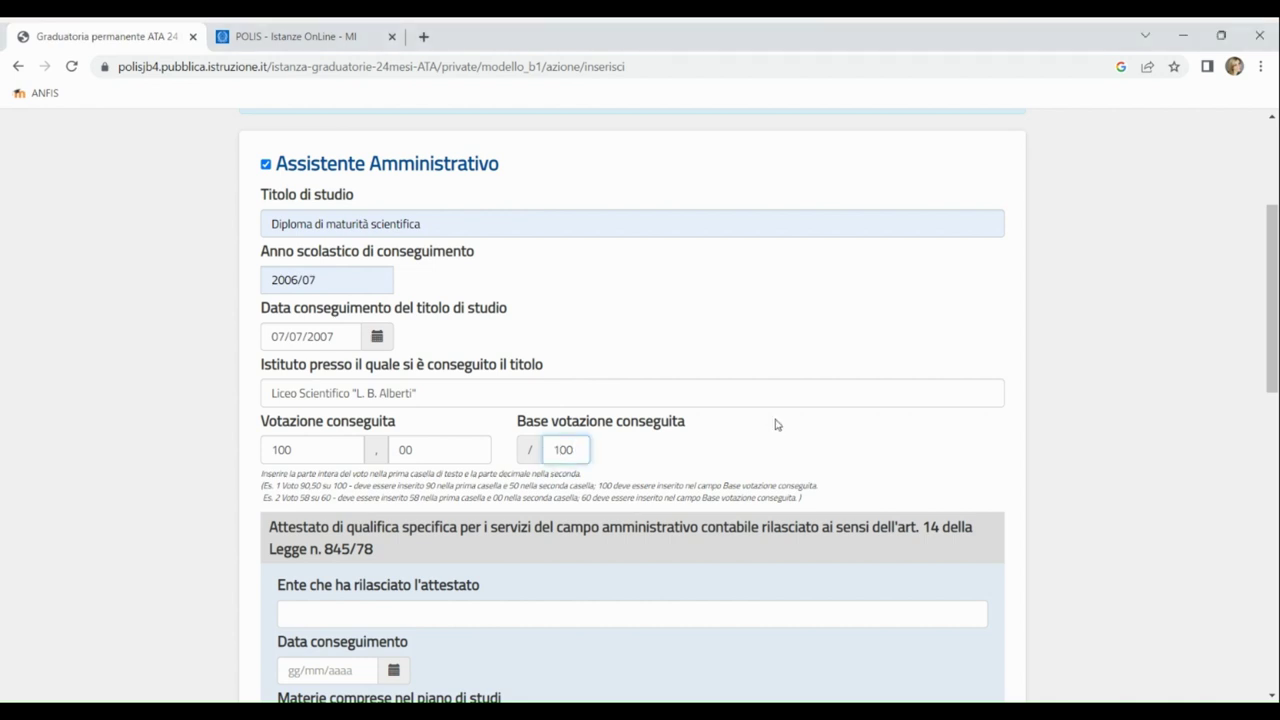
Set the access mode to Modalità C with the 24 months of service declaration, and submit Modello B1.
{"action": "scroll", "coordinate": [776, 424], "scroll_direction": "down", "scroll_amount": 2}
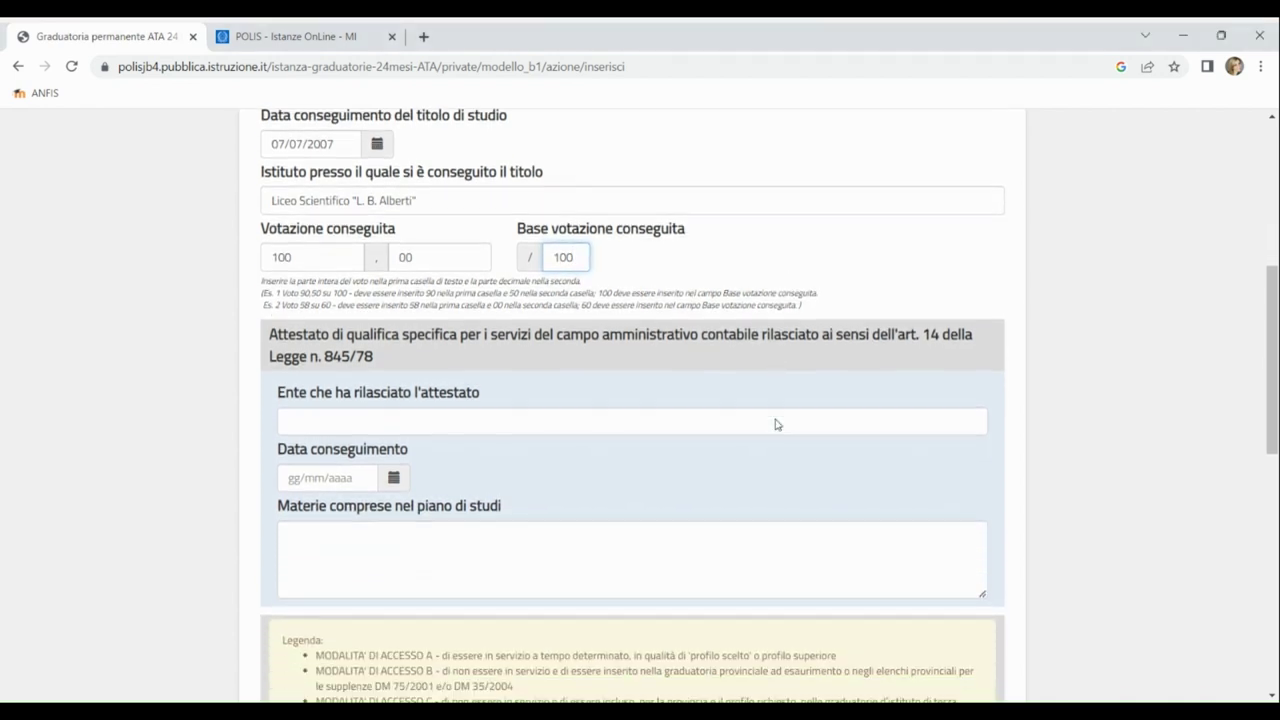
{"action": "scroll", "coordinate": [776, 424], "scroll_direction": "down", "scroll_amount": 1}
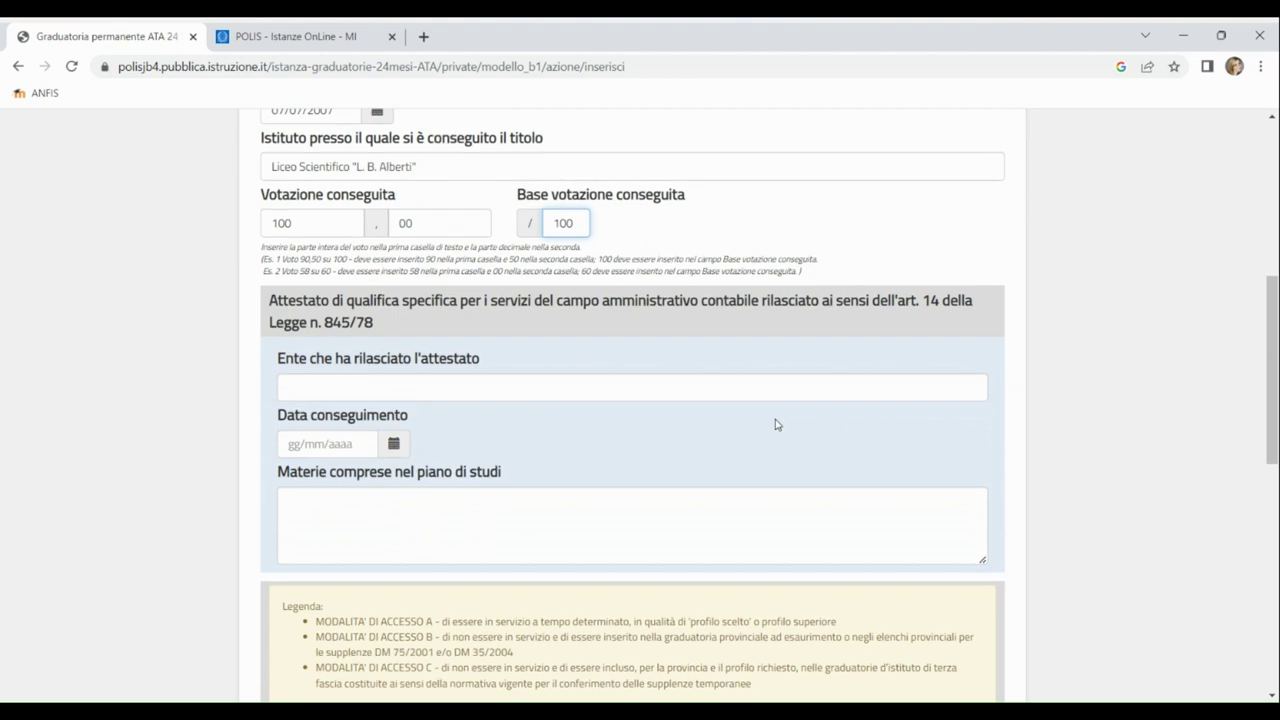
{"action": "scroll", "coordinate": [776, 424], "scroll_direction": "down", "scroll_amount": 1}
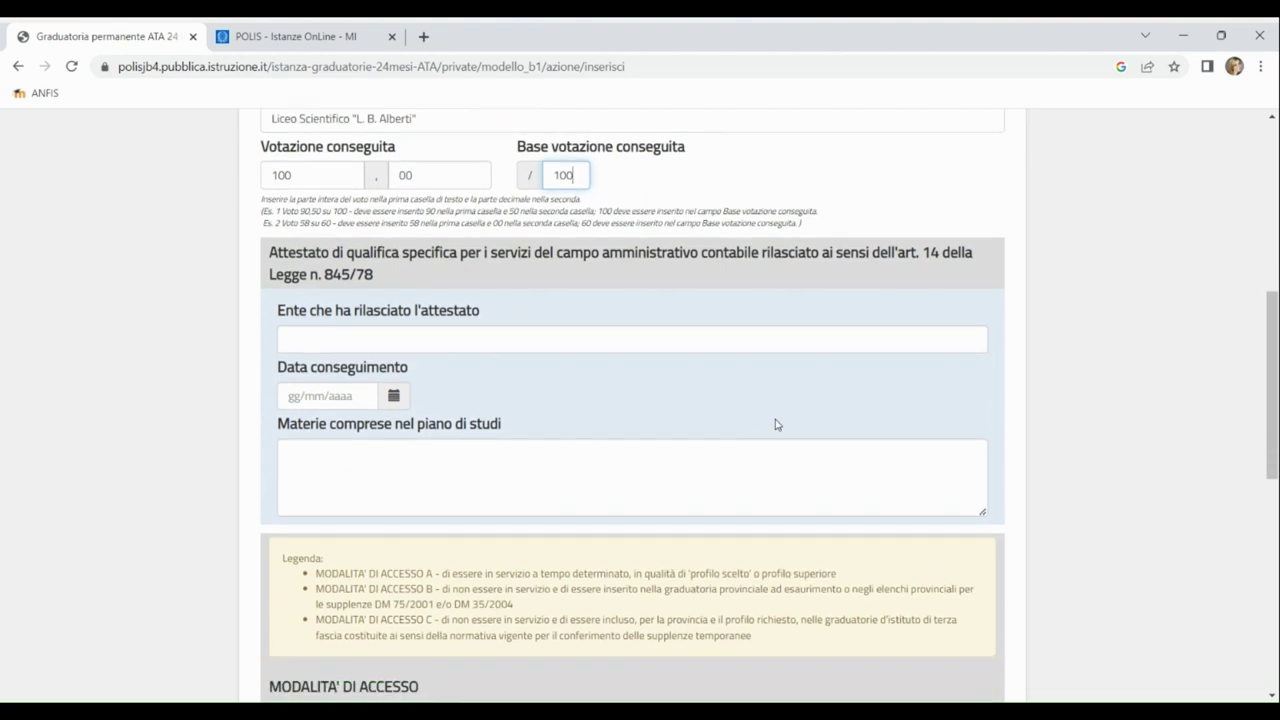
{"action": "scroll", "coordinate": [776, 424], "scroll_direction": "down", "scroll_amount": 3}
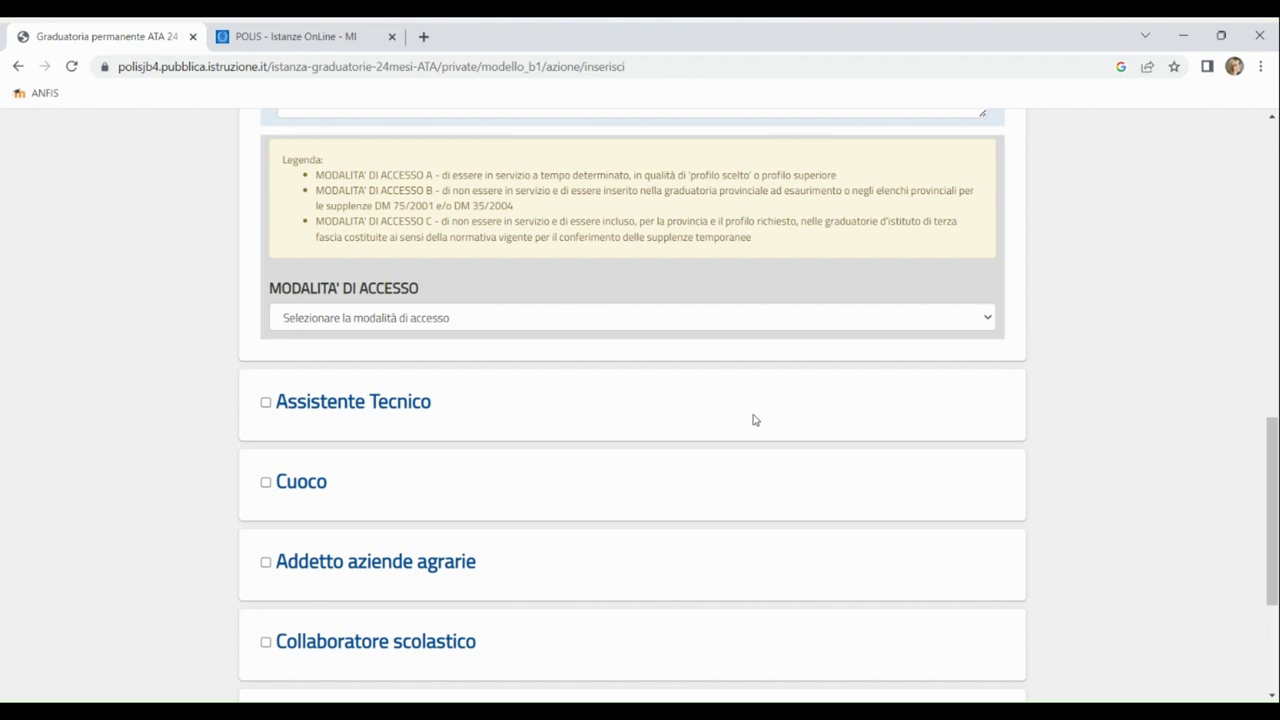
{"action": "left_click", "coordinate": [674, 322]}
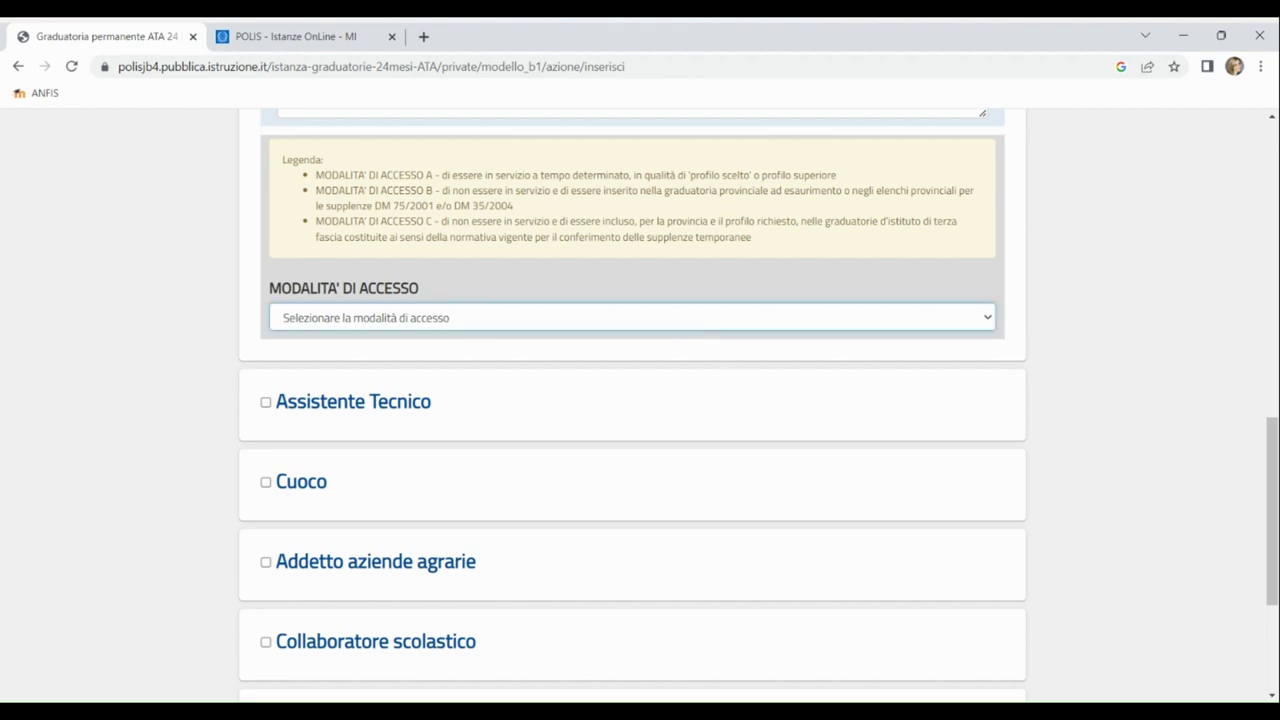
{"action": "left_click", "coordinate": [532, 398]}
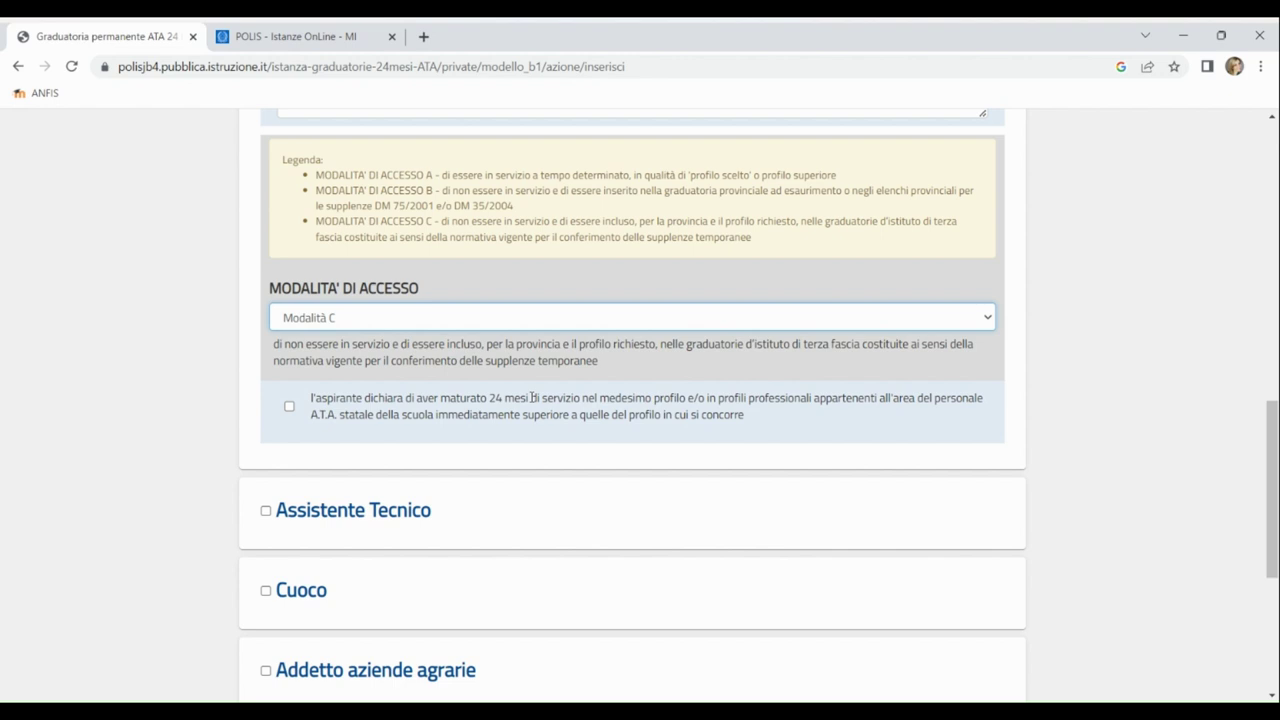
{"action": "left_click", "coordinate": [289, 408]}
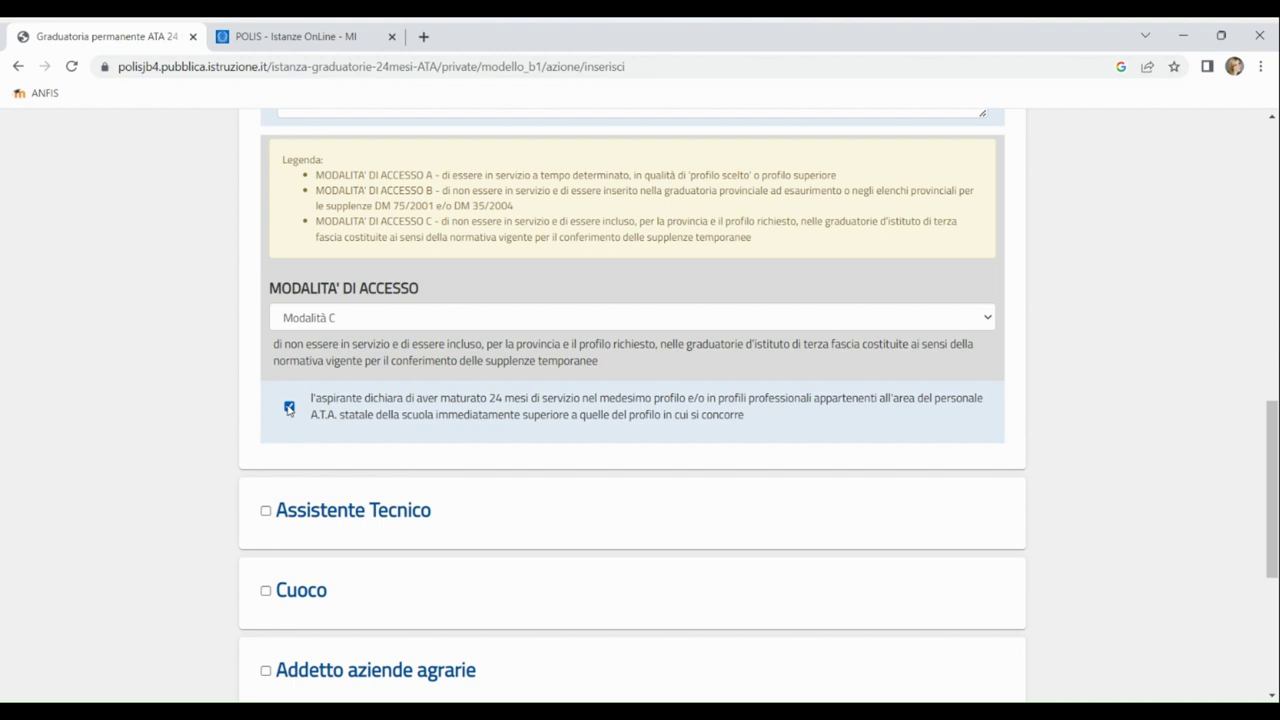
{"action": "scroll", "coordinate": [335, 442], "scroll_direction": "down", "scroll_amount": 5}
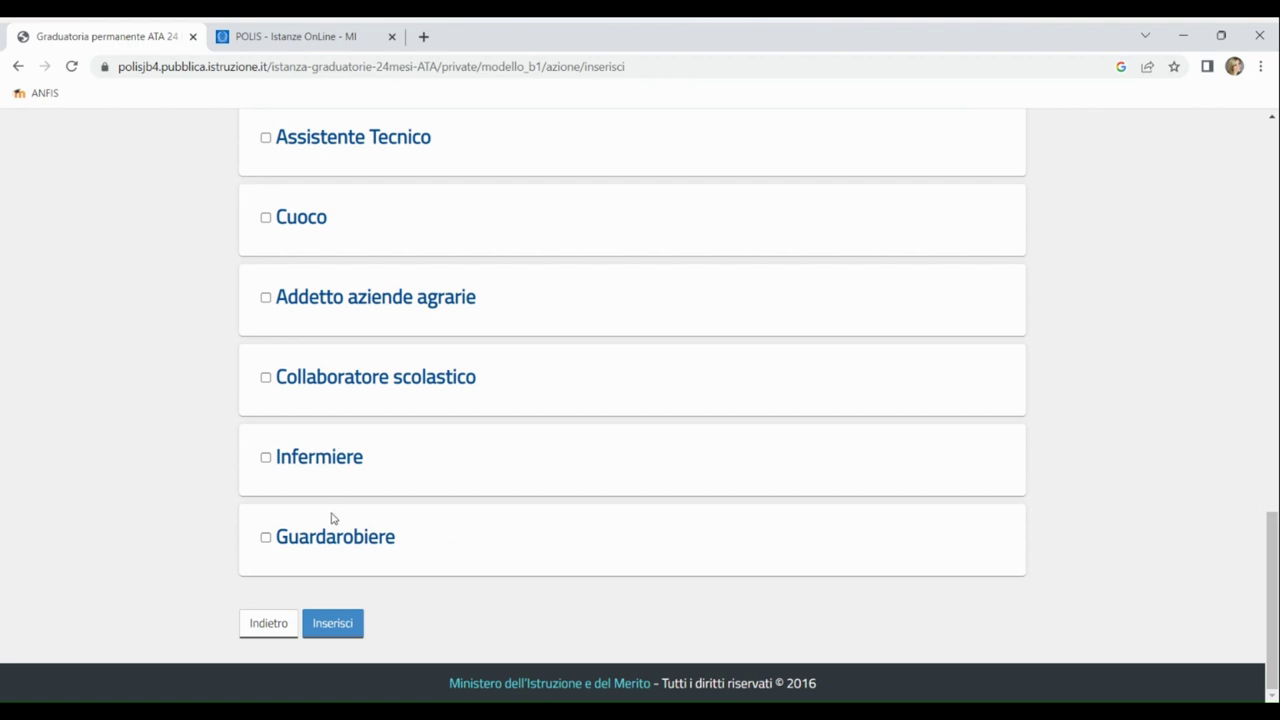
{"action": "left_click", "coordinate": [335, 624]}
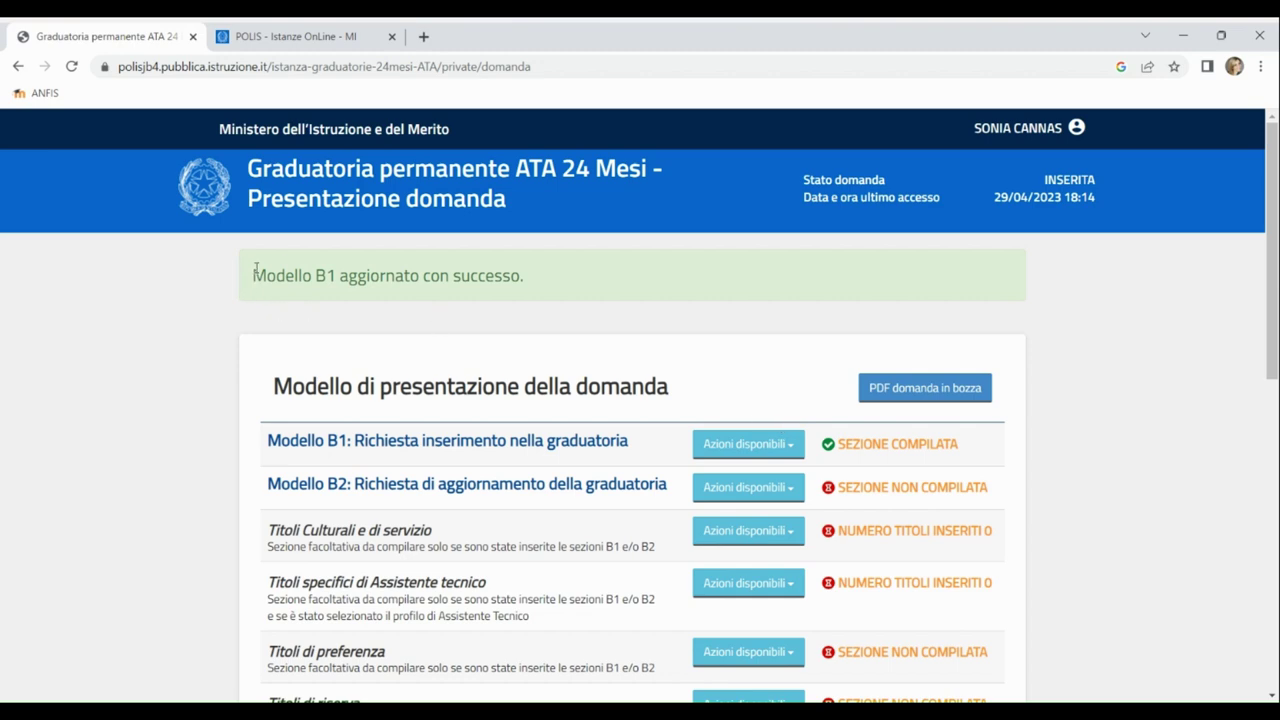
{"action": "left_click_drag", "start_coordinate": [255, 270], "coordinate": [543, 260]}
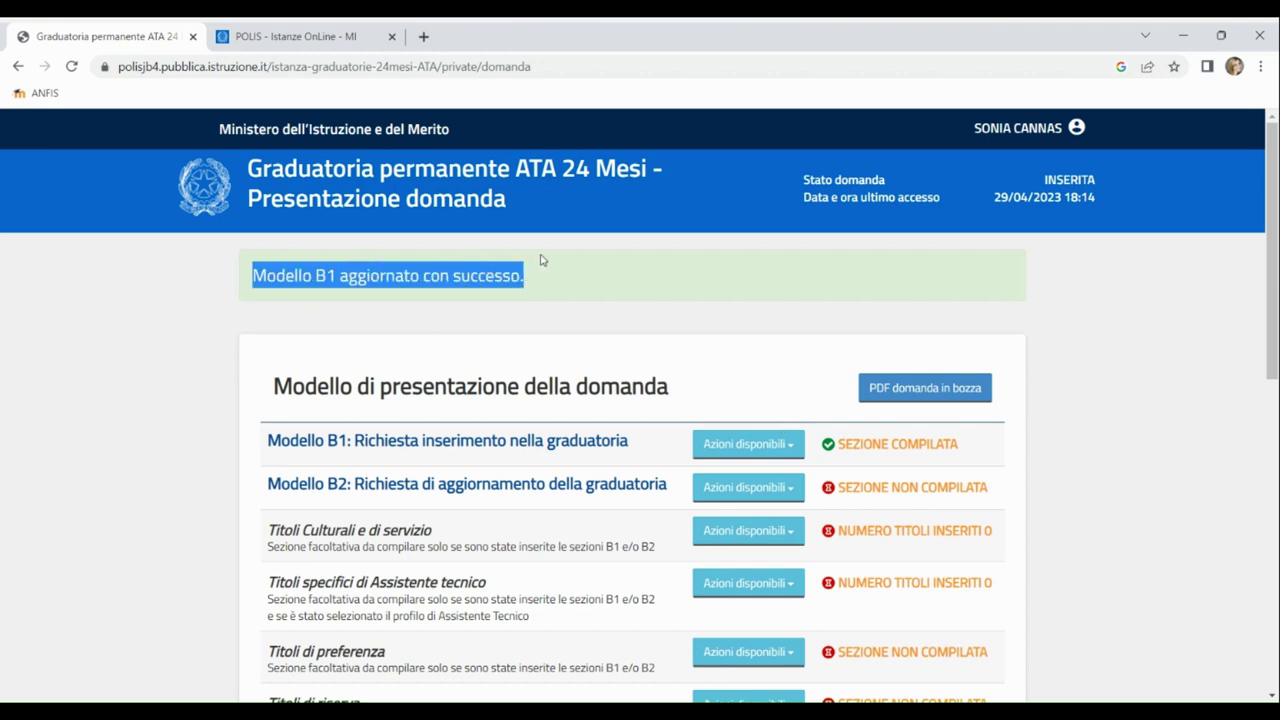
{"action": "left_click", "coordinate": [590, 292]}
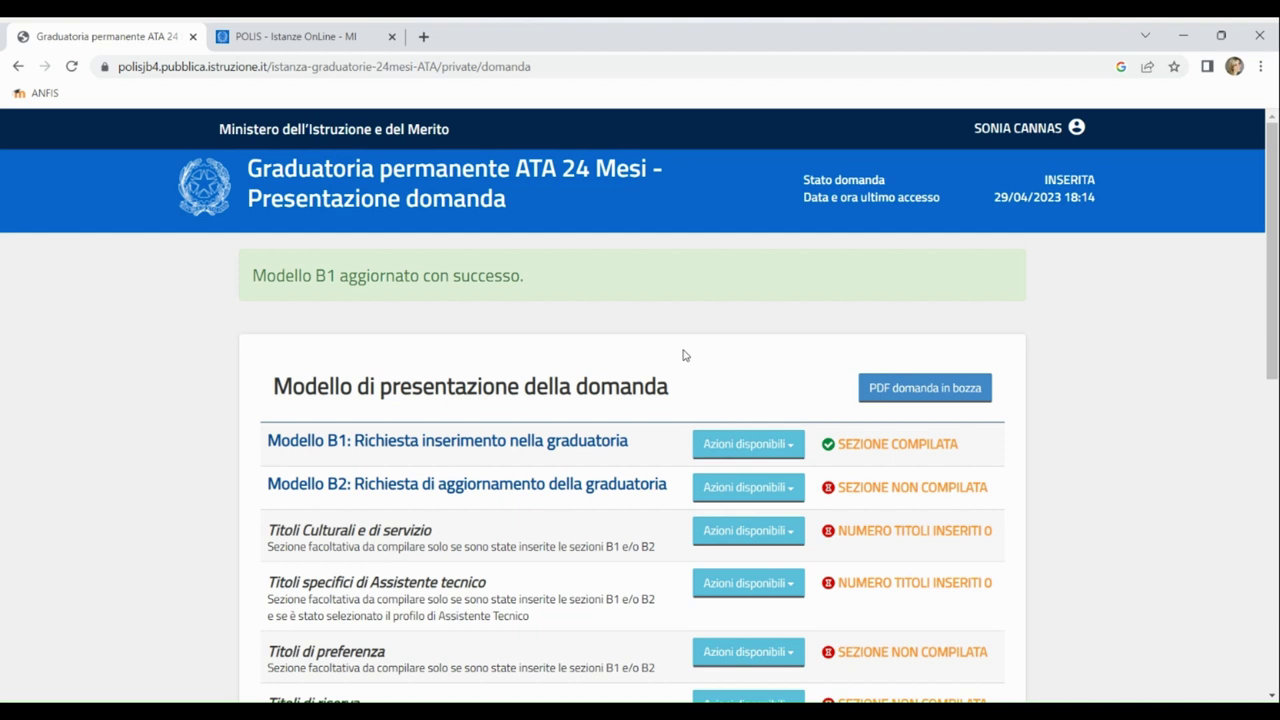
Access the Titoli Culturali e di servizio section and add a title entry under Diploma di laurea magistrale.
{"action": "left_click", "coordinate": [773, 531]}
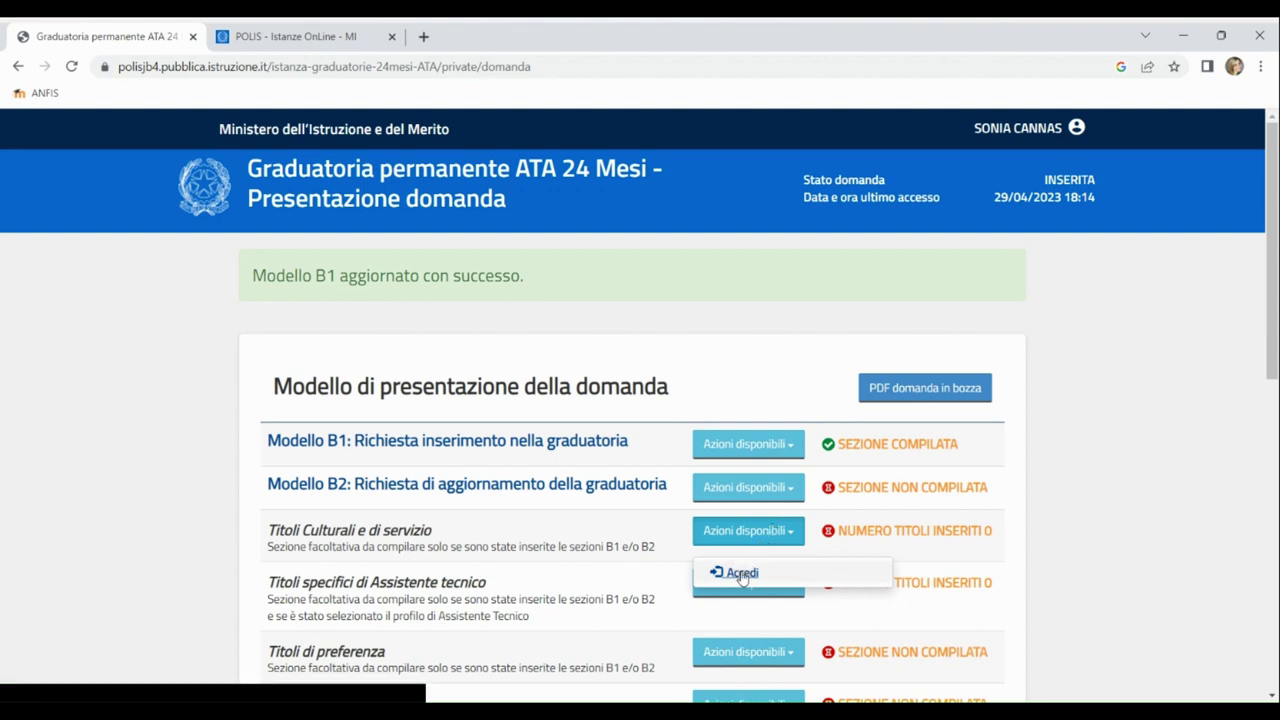
{"action": "left_click", "coordinate": [742, 574]}
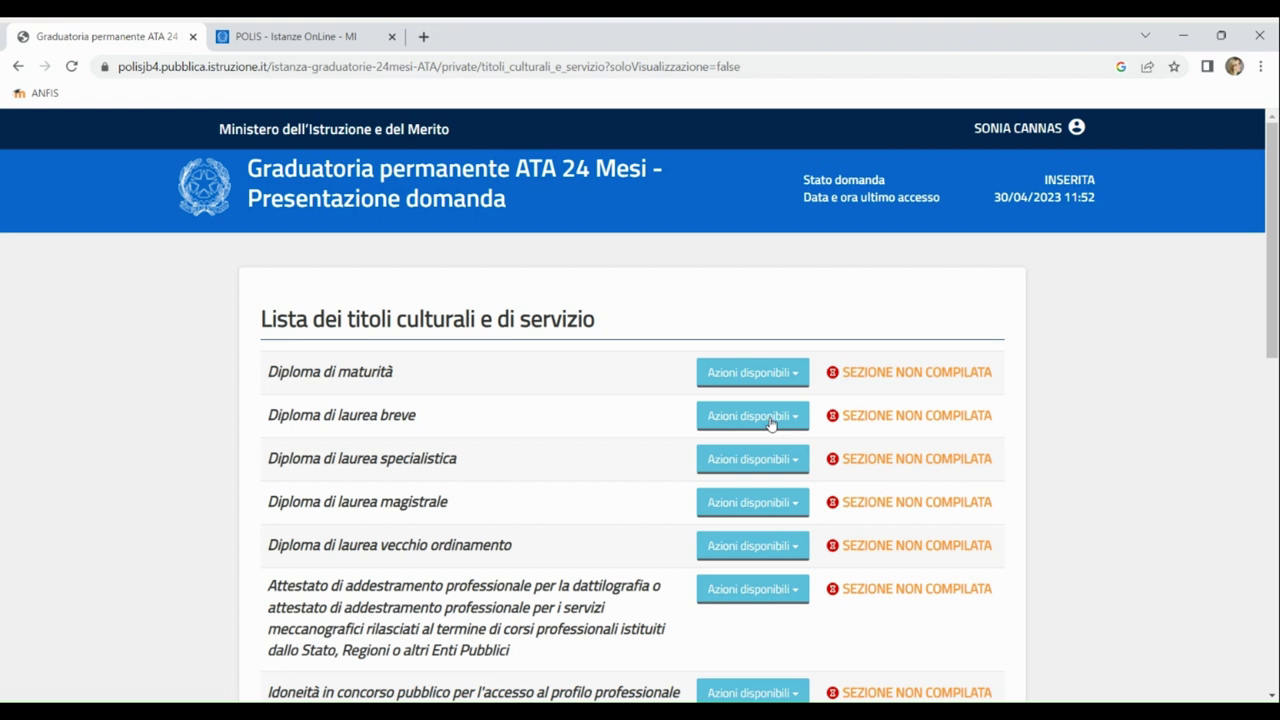
{"action": "left_click", "coordinate": [757, 506]}
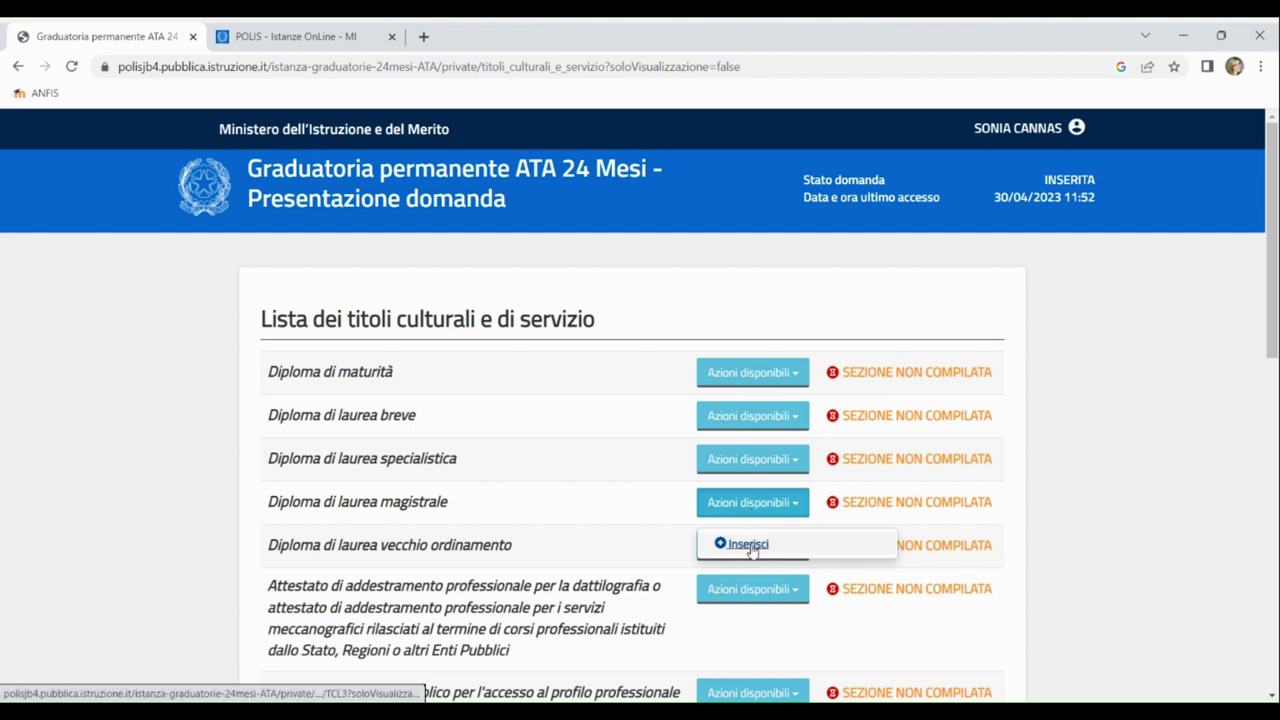
{"action": "left_click", "coordinate": [748, 545]}
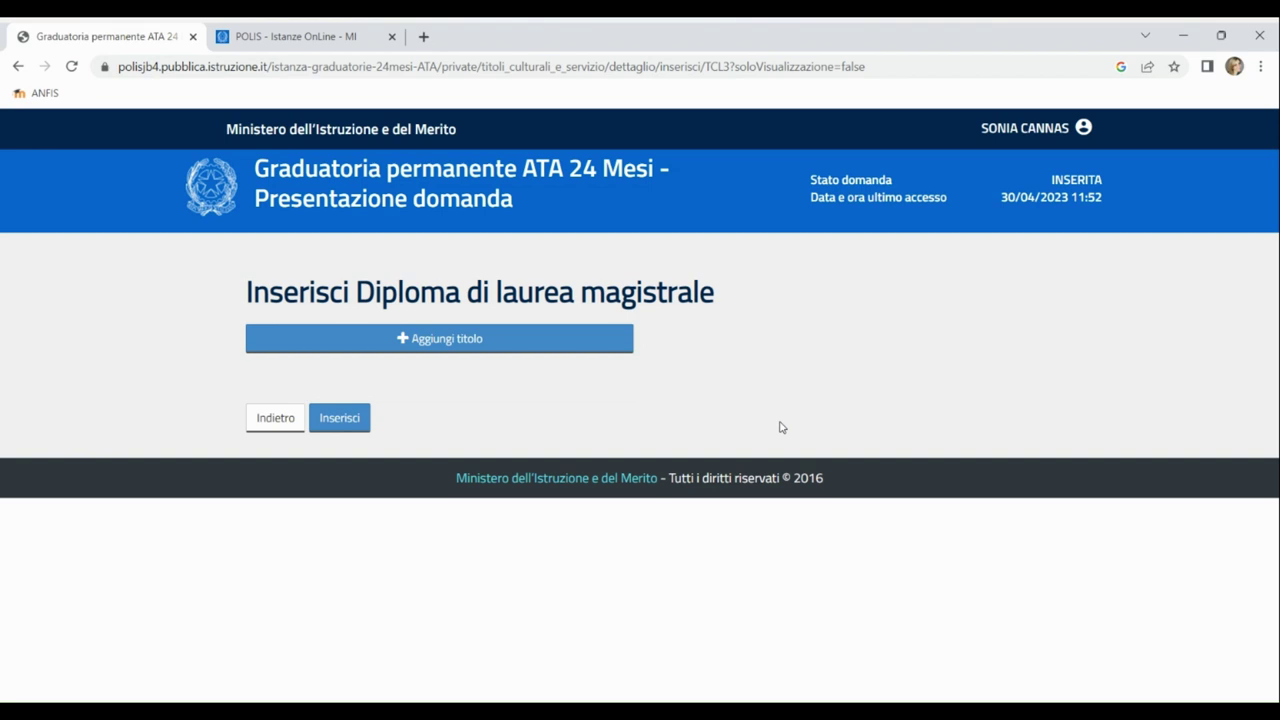
{"action": "left_click", "coordinate": [528, 345]}
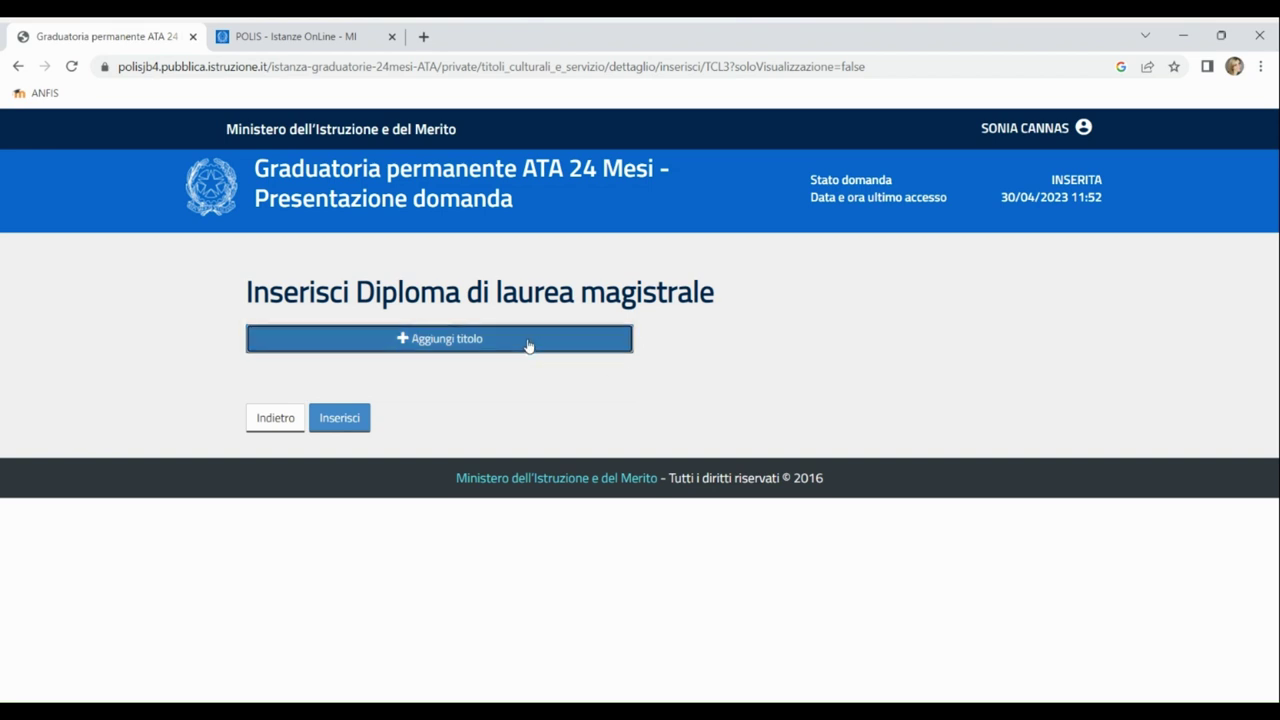
Set the title's validity to "Titolo valido ai fini dell'inserimento" and enter "Laurea Magistrale in Matematica - LM40" as the title.
{"action": "left_click", "coordinate": [440, 431]}
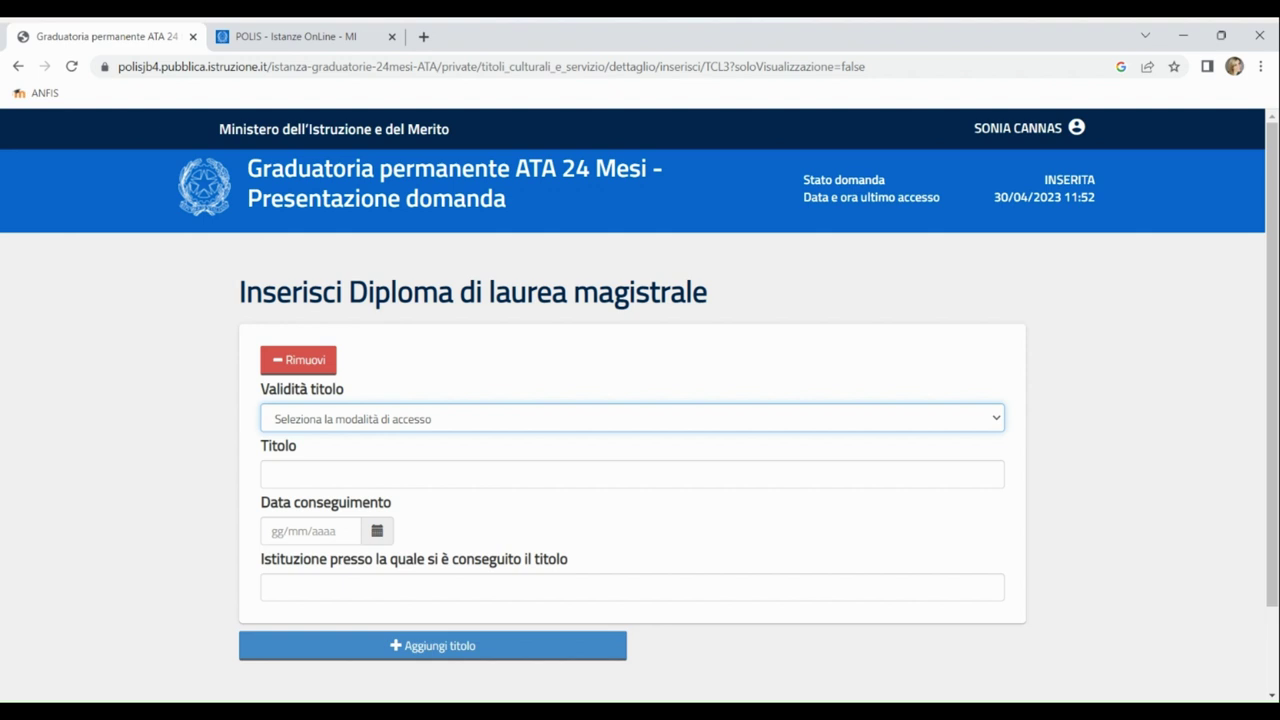
{"action": "left_click", "coordinate": [457, 460]}
{"action": "left_click", "coordinate": [389, 484]}
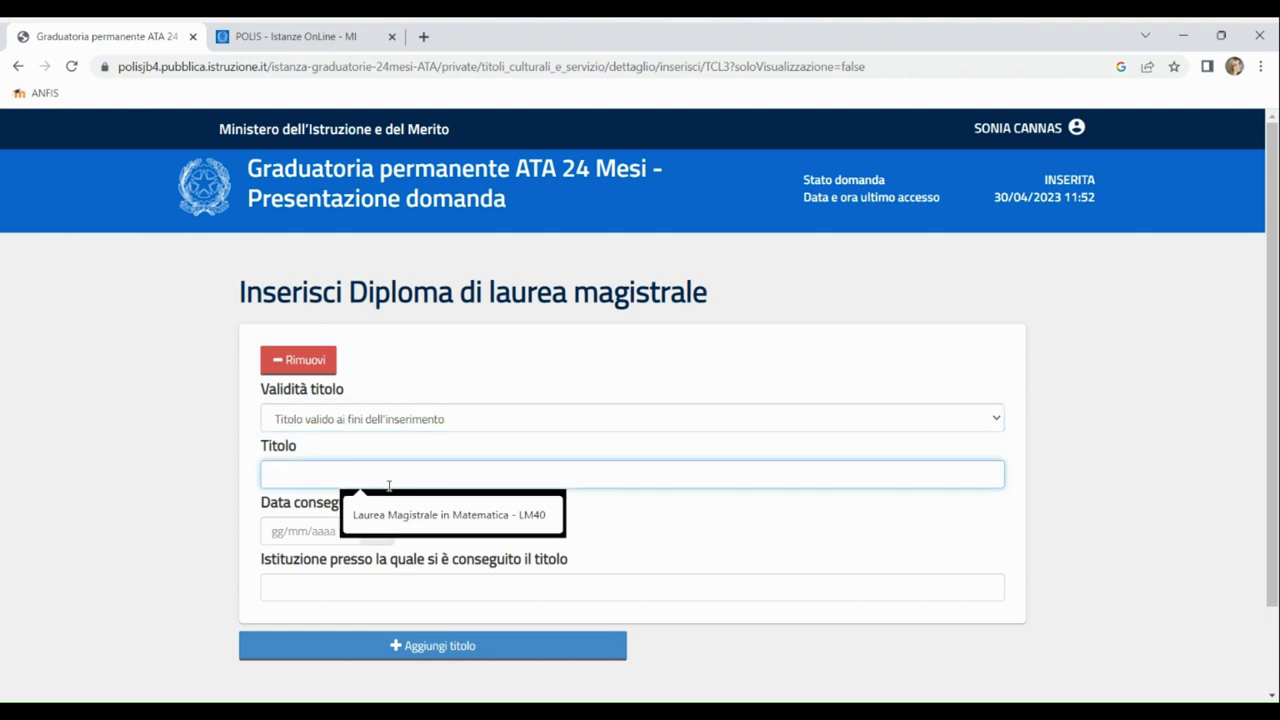
{"action": "left_click", "coordinate": [410, 514]}
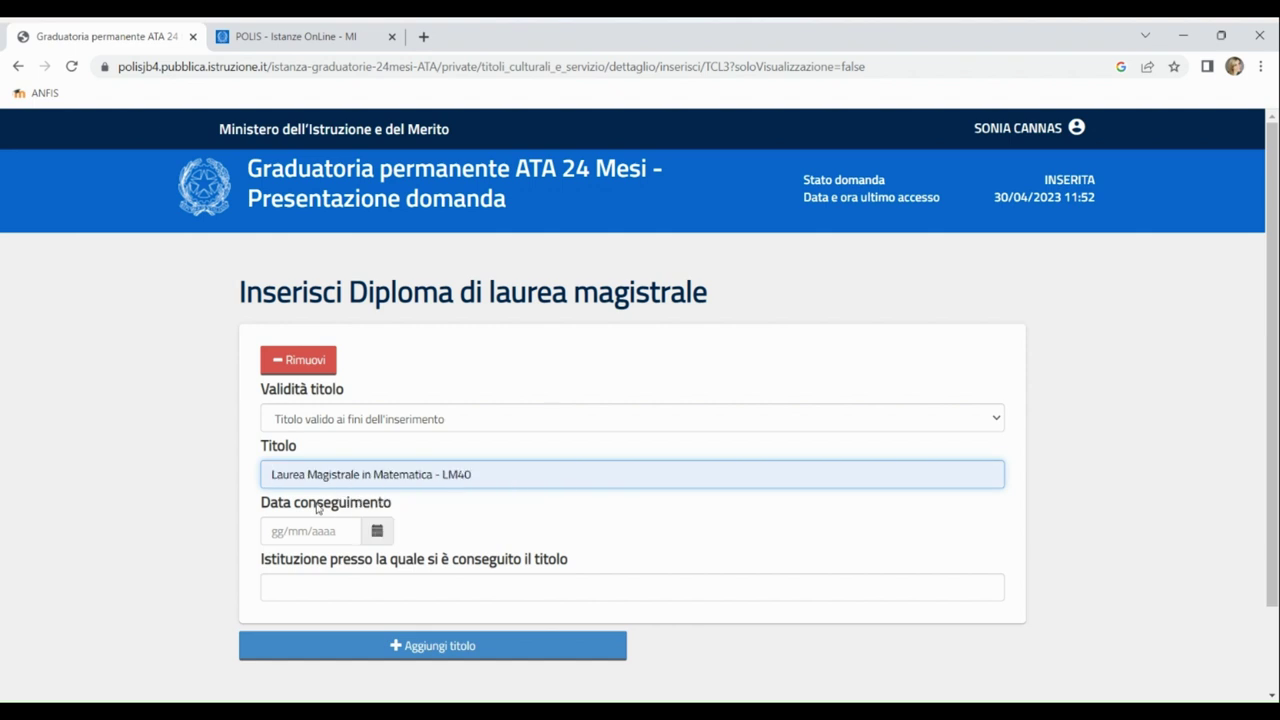
Enter 31/03/2015 as the award date and "Università degli Studi di Cagliari" as the institution, and submit the master's degree.
{"action": "left_click", "coordinate": [289, 537]}
{"action": "type", "text": "31"}
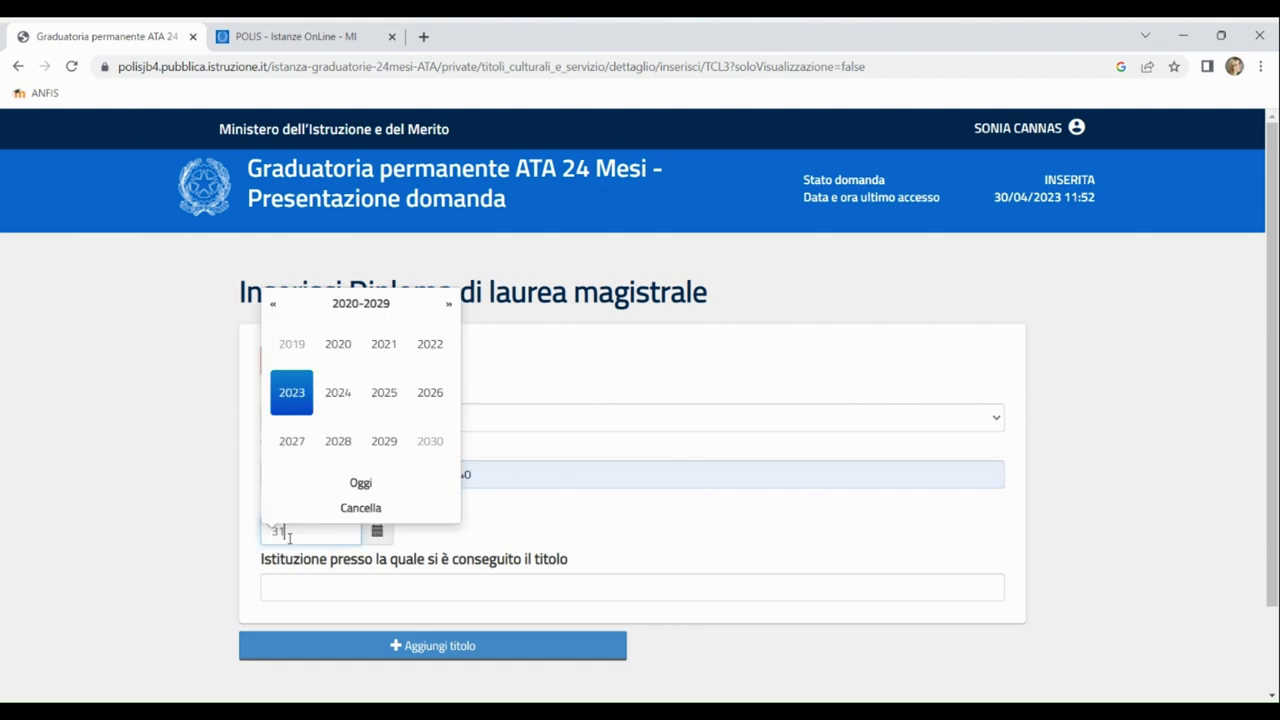
{"action": "type", "text": "/03/20"}
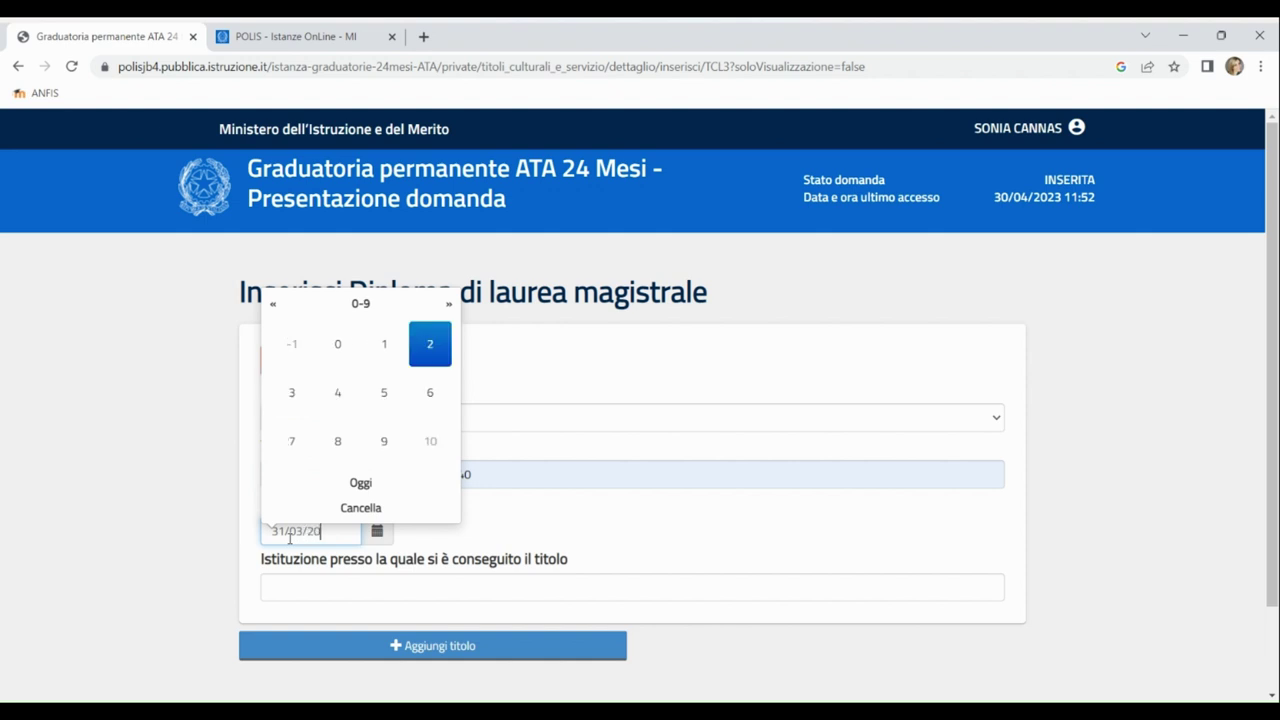
{"action": "type", "text": "15"}
{"action": "left_click", "coordinate": [313, 583]}
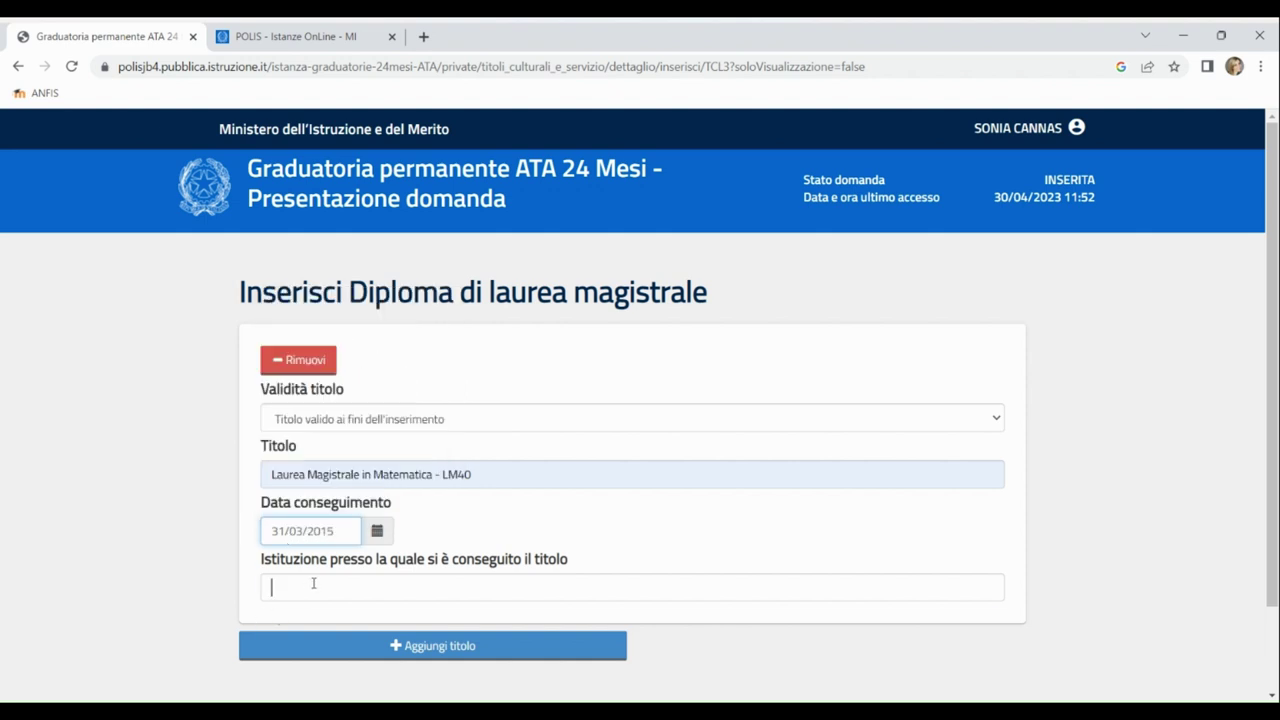
{"action": "type", "text": "Università degli Studi di Cagliari"}
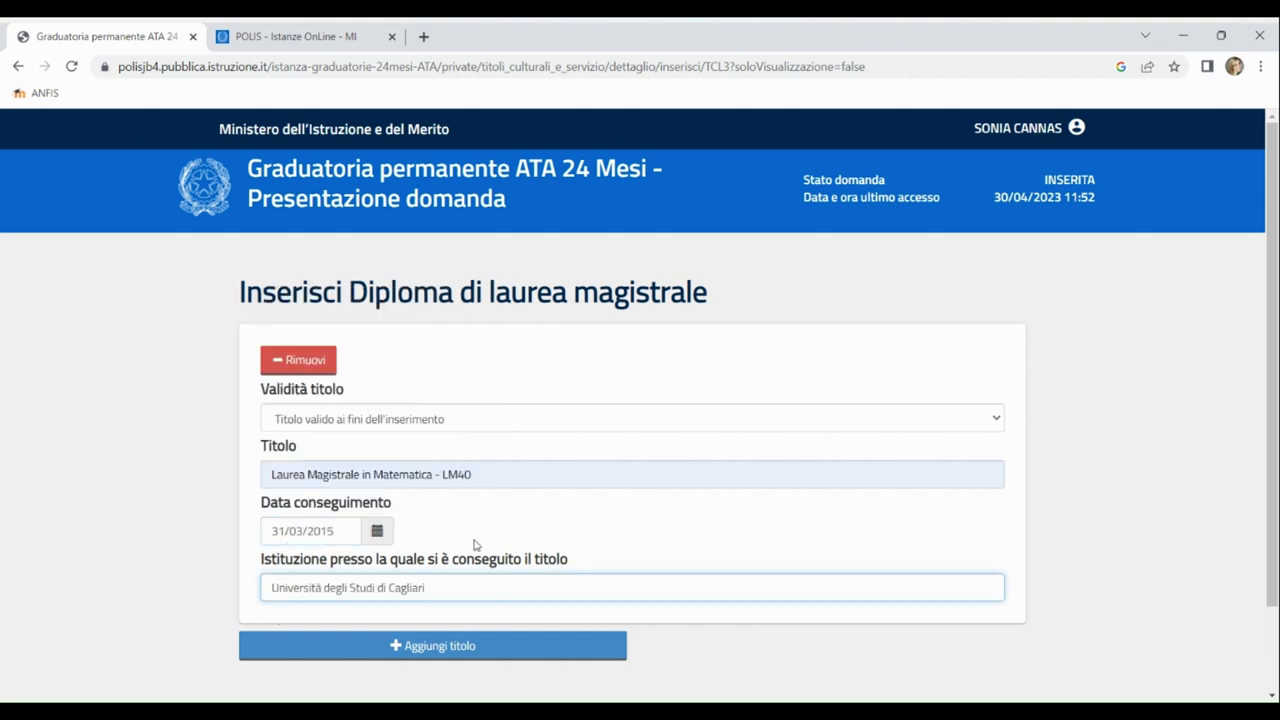
{"action": "scroll", "coordinate": [520, 537], "scroll_direction": "down", "scroll_amount": 2}
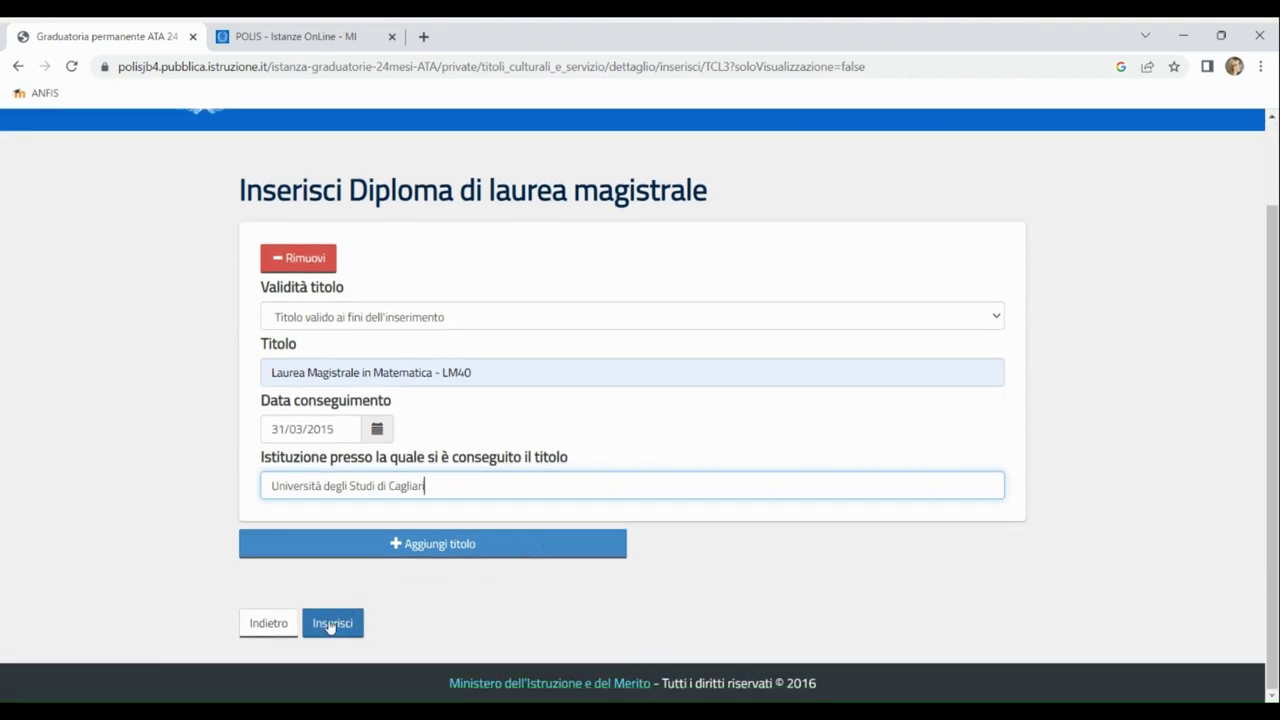
{"action": "left_click", "coordinate": [331, 624]}
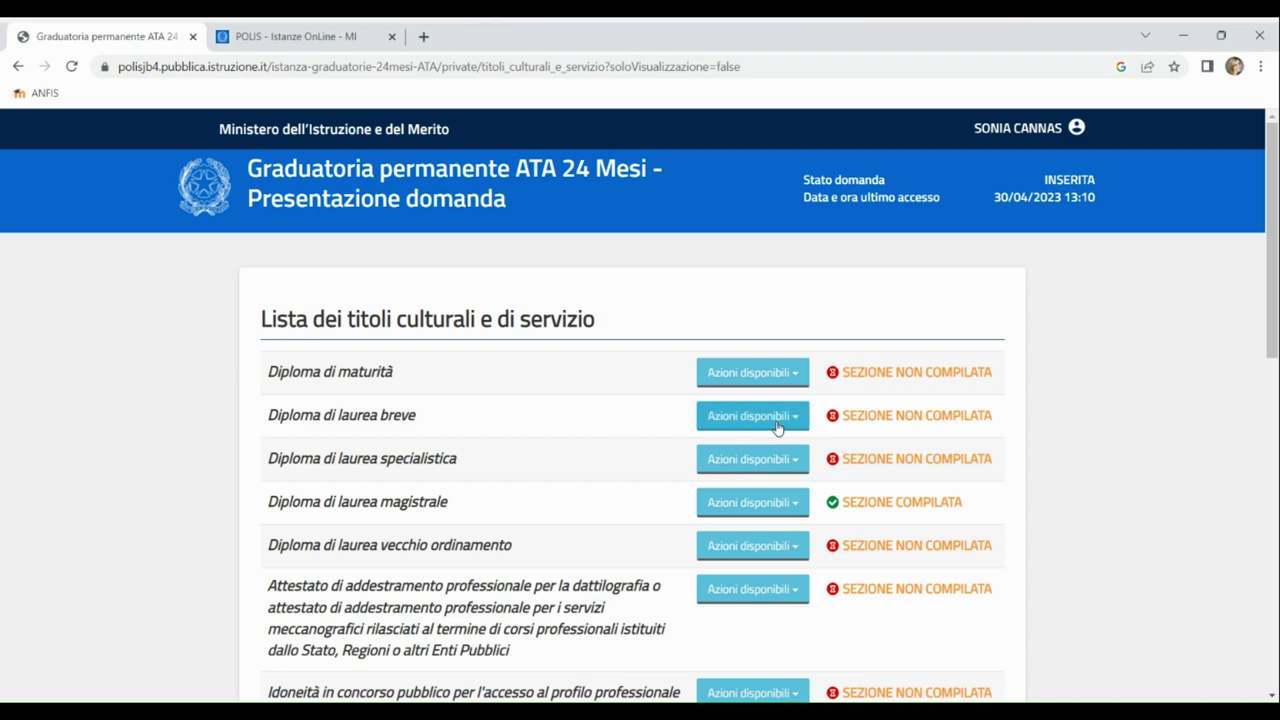
Add an entry under "Titoli di servizio prestato nelle scuole statali e non statali e in altra amministrazione pubblica".
{"action": "scroll", "coordinate": [778, 428], "scroll_direction": "down", "scroll_amount": 3}
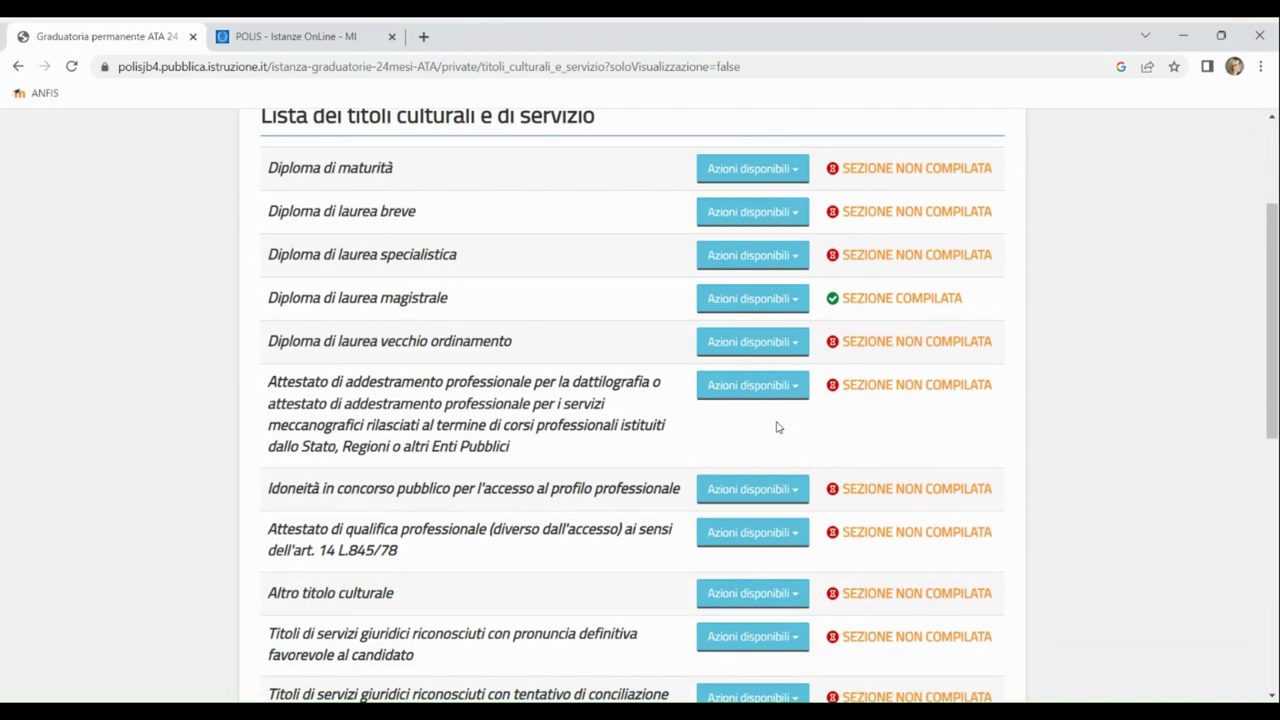
{"action": "scroll", "coordinate": [778, 428], "scroll_direction": "down", "scroll_amount": 2}
{"action": "scroll", "coordinate": [778, 428], "scroll_direction": "down", "scroll_amount": 2}
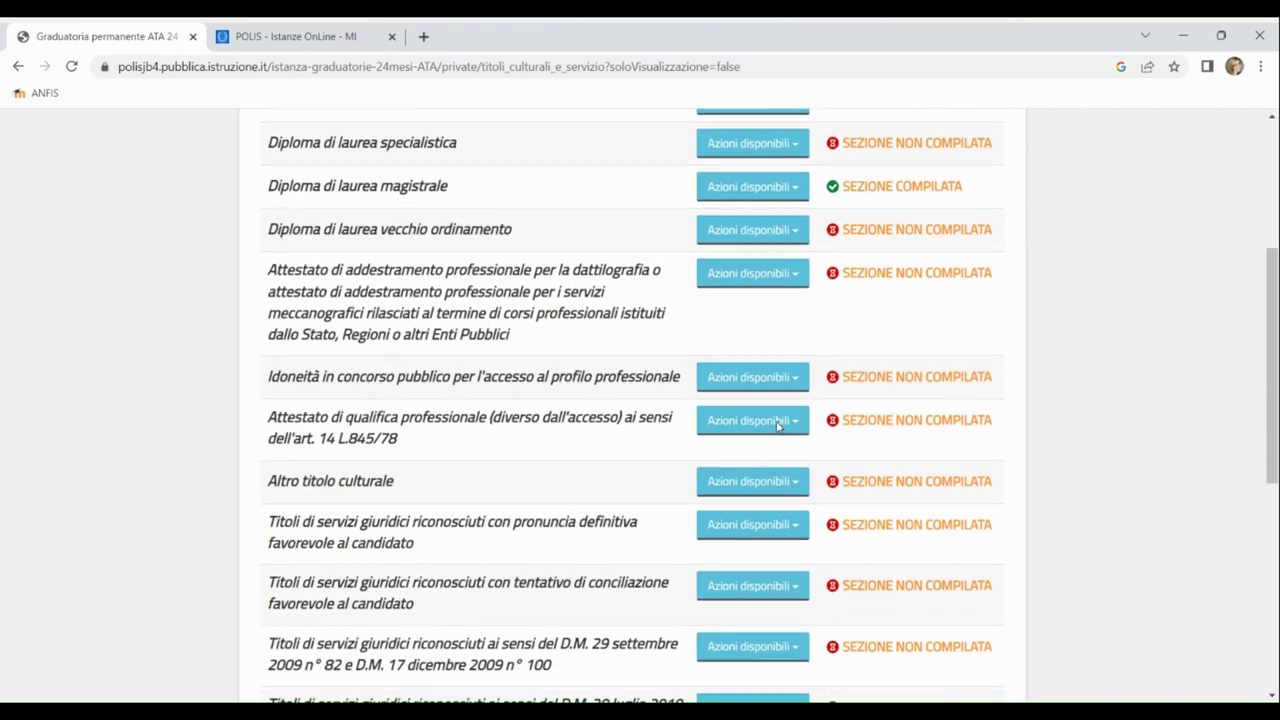
{"action": "scroll", "coordinate": [778, 427], "scroll_direction": "down", "scroll_amount": 5}
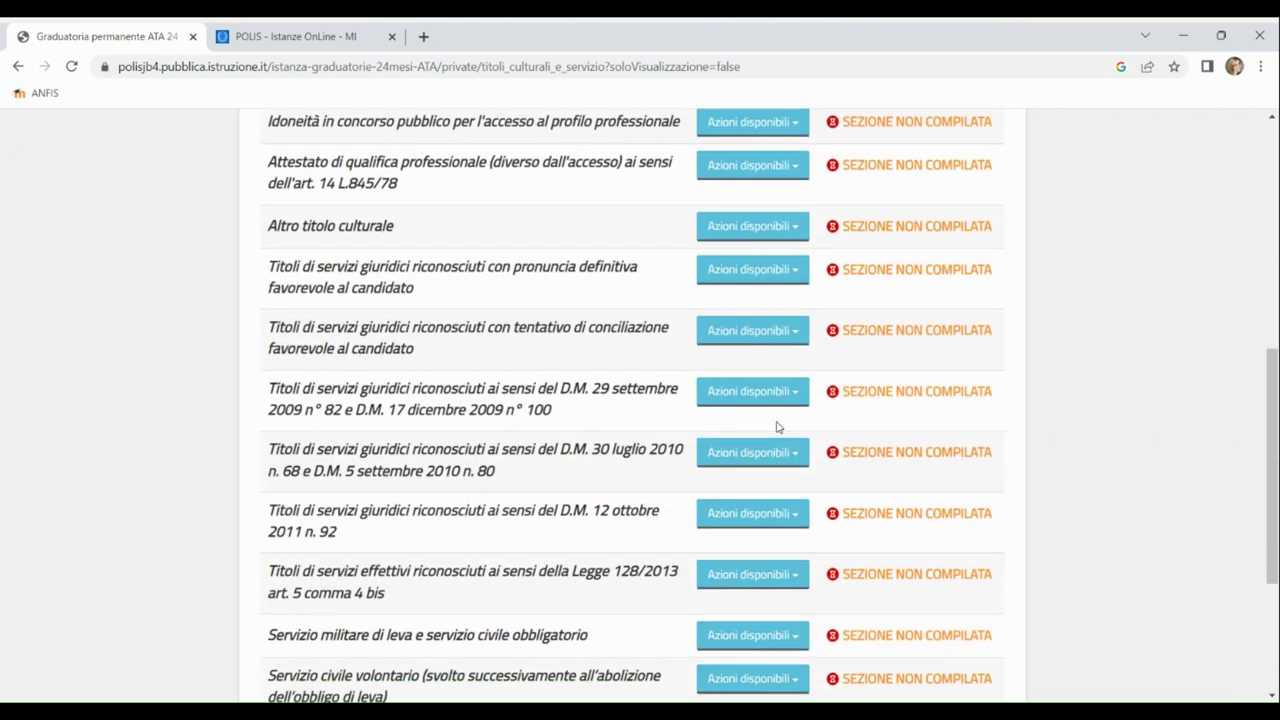
{"action": "scroll", "coordinate": [778, 428], "scroll_direction": "down", "scroll_amount": 5}
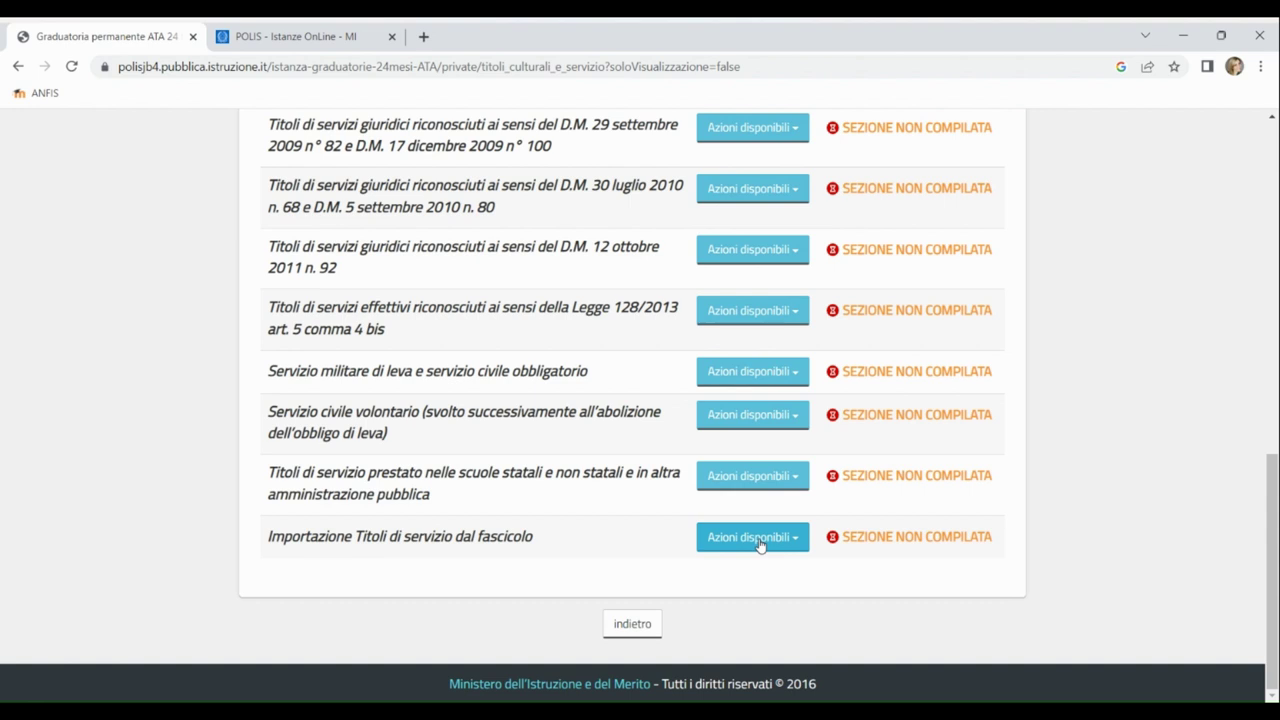
{"action": "left_click", "coordinate": [748, 478]}
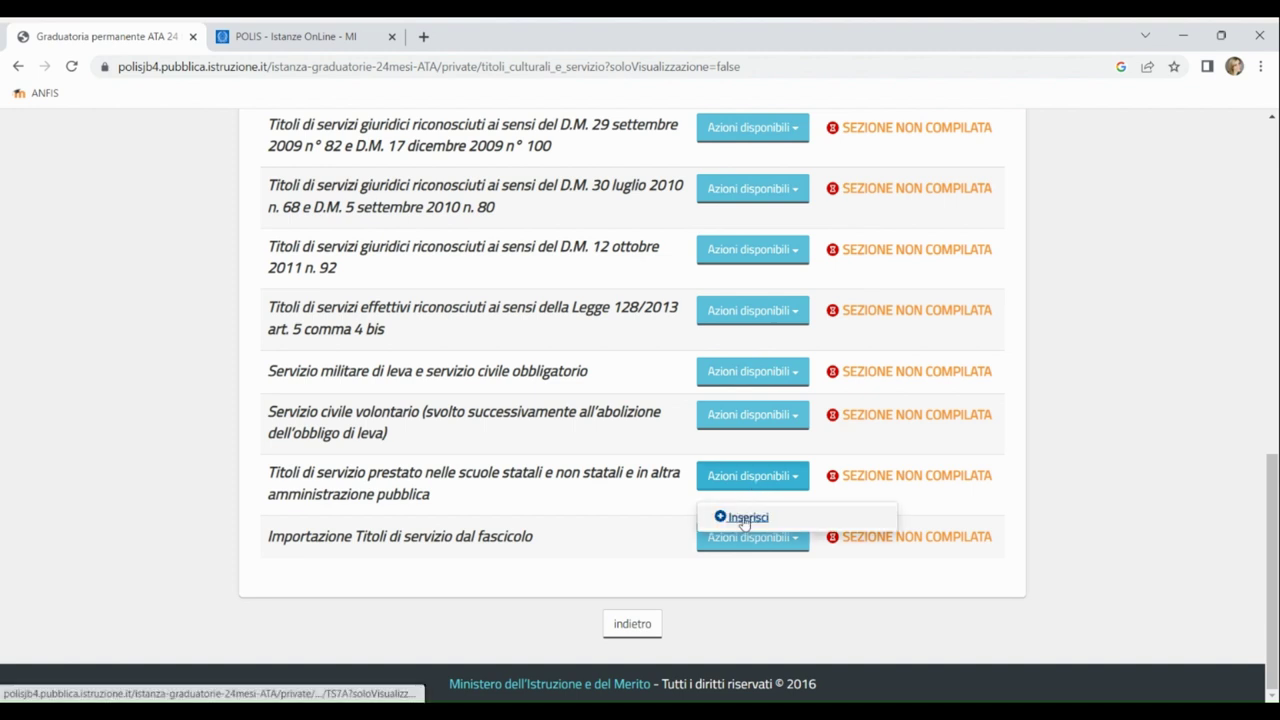
{"action": "left_click", "coordinate": [744, 518]}
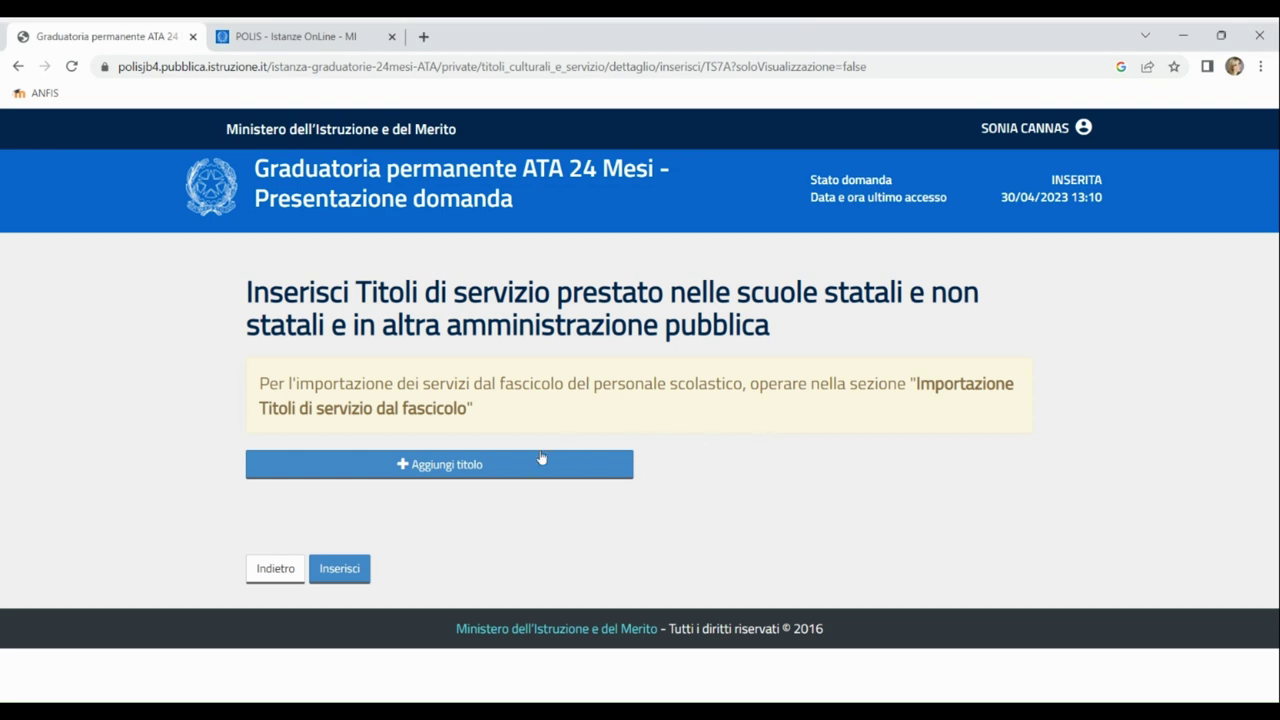
{"action": "left_click", "coordinate": [475, 465]}
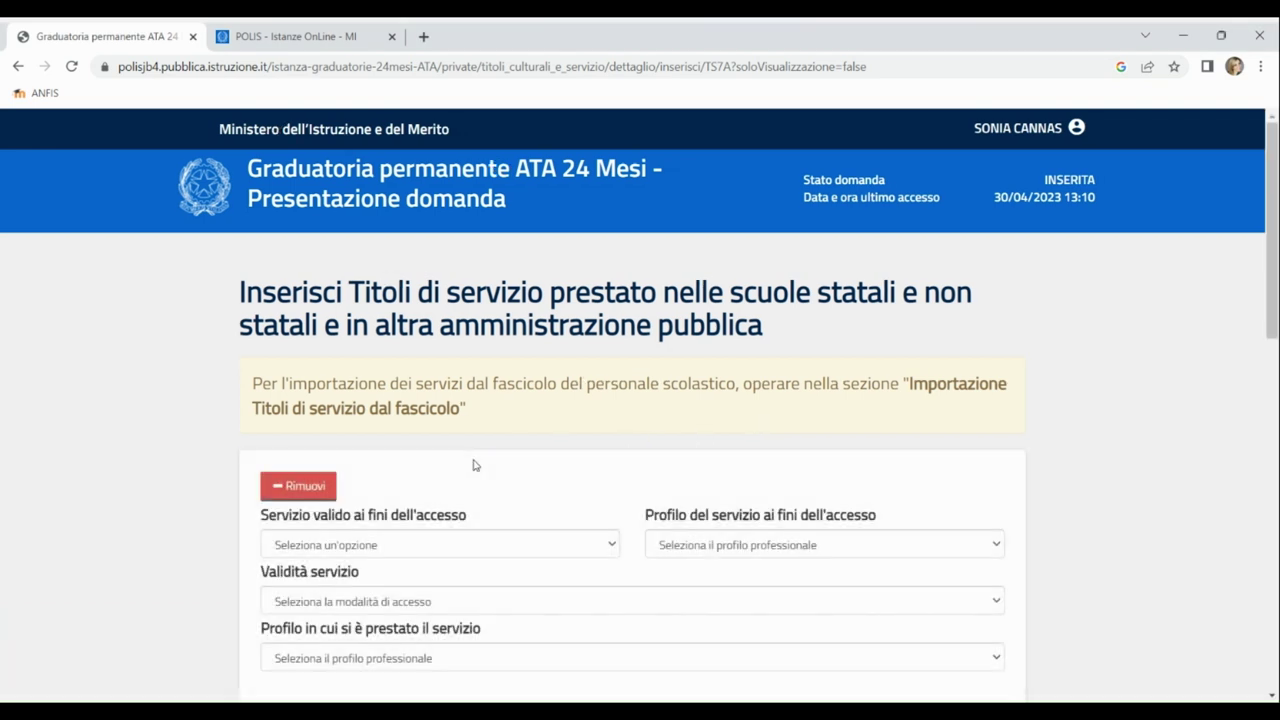
Mark the service as valid for access with "Si" and set its access profile to AA: ASSISTENTE AMMINISTRATIVO.
{"action": "scroll", "coordinate": [475, 465], "scroll_direction": "down", "scroll_amount": 3}
{"action": "left_click", "coordinate": [462, 293]}
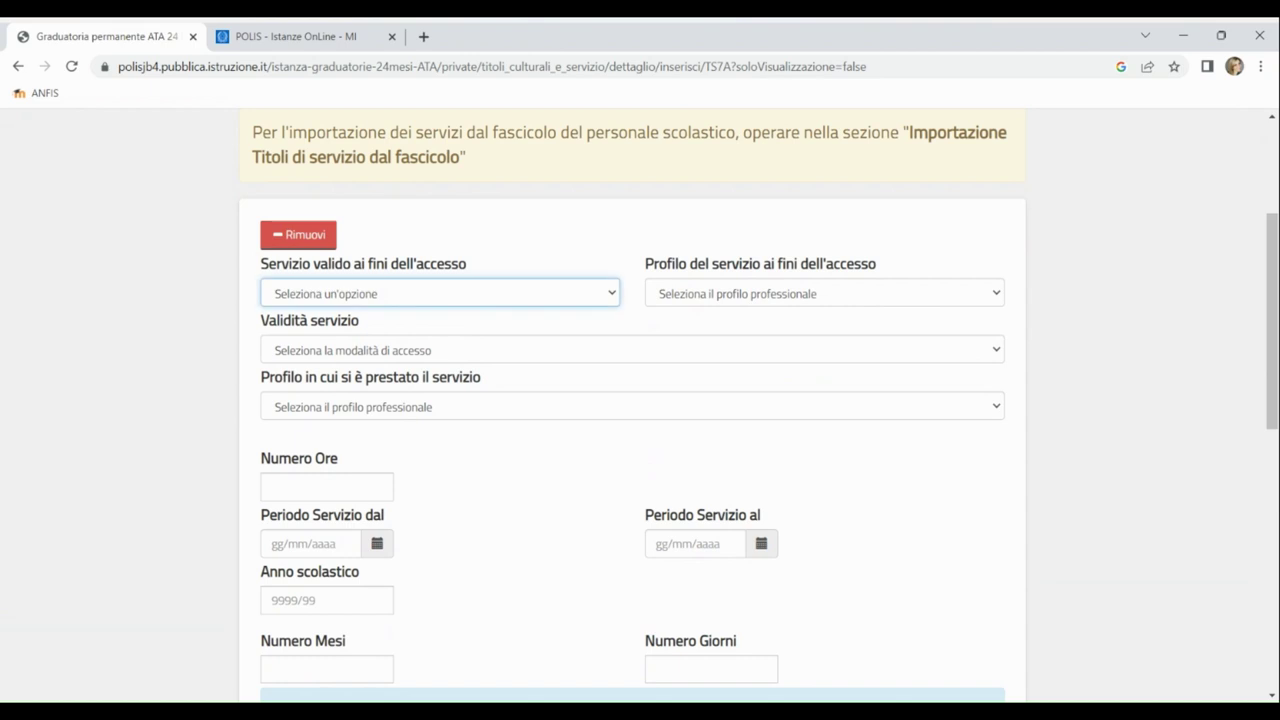
{"action": "left_click", "coordinate": [466, 341]}
{"action": "left_click", "coordinate": [744, 297]}
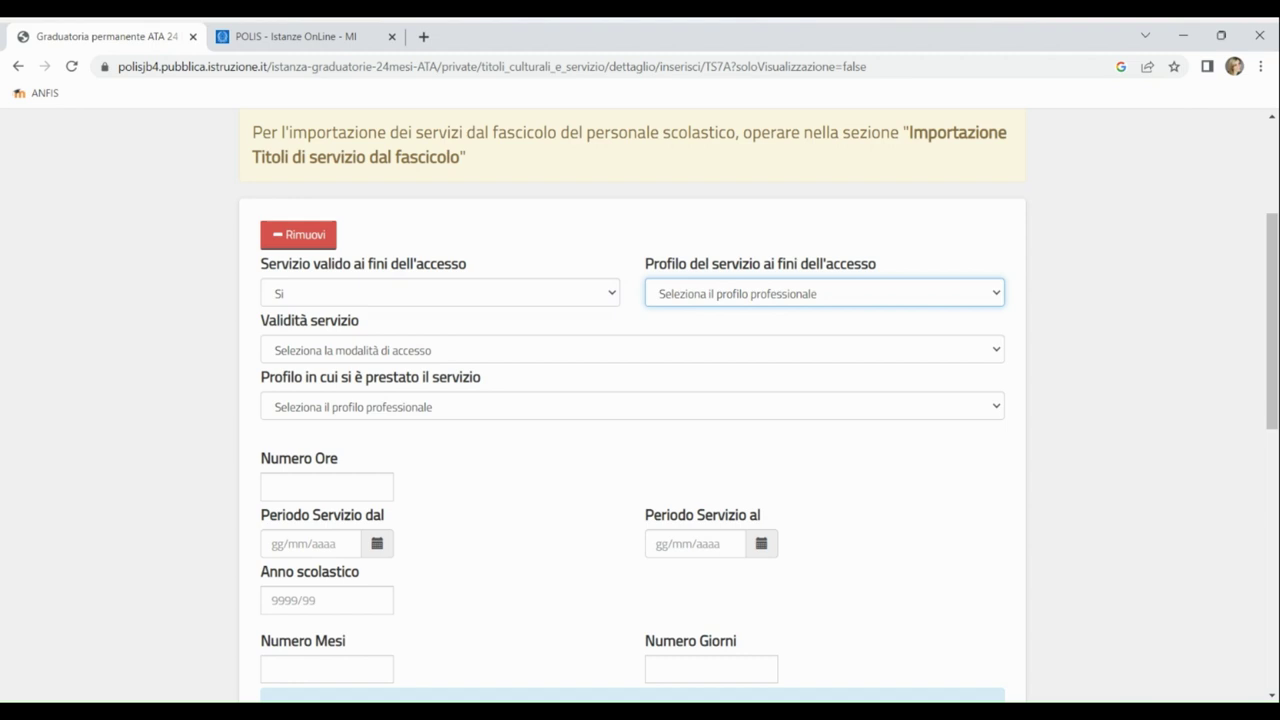
{"action": "left_click", "coordinate": [757, 337]}
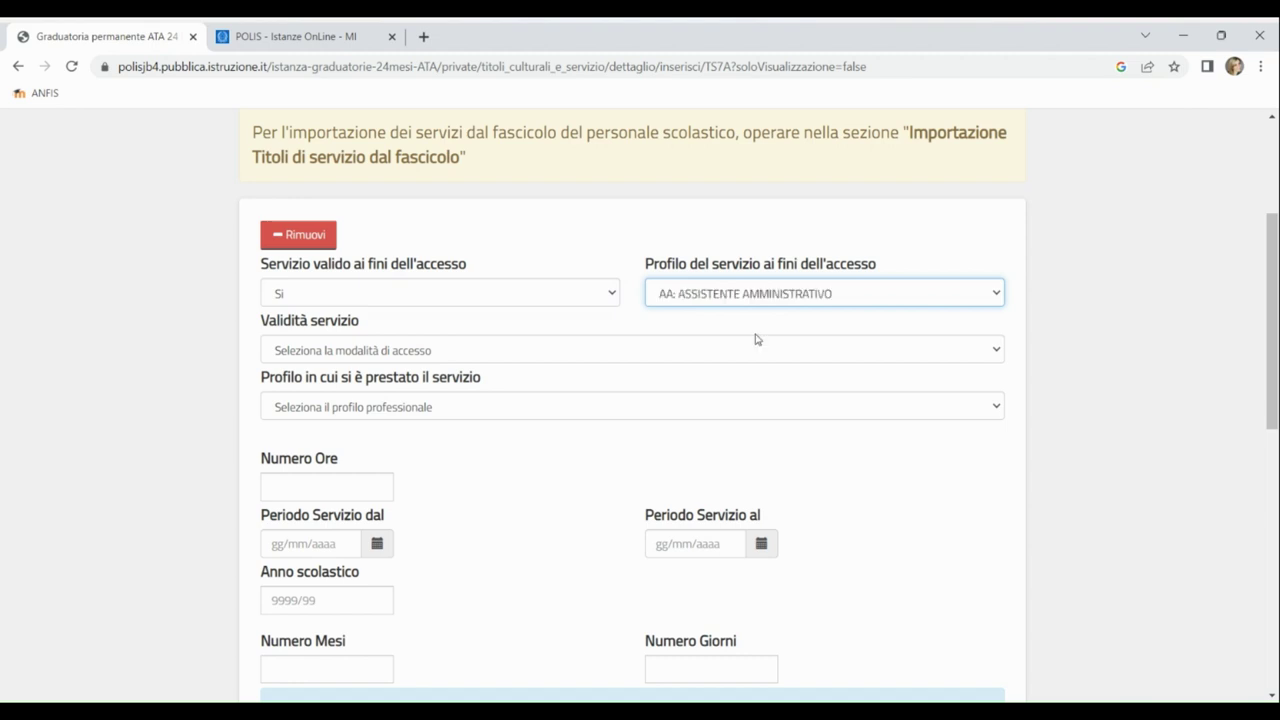
Set the service validity to "Servizio valido ai fini dell'inserimento" and the profile in which it was performed to AA: ASSISTENTE AMMINISTRATIVO.
{"action": "left_click", "coordinate": [481, 352]}
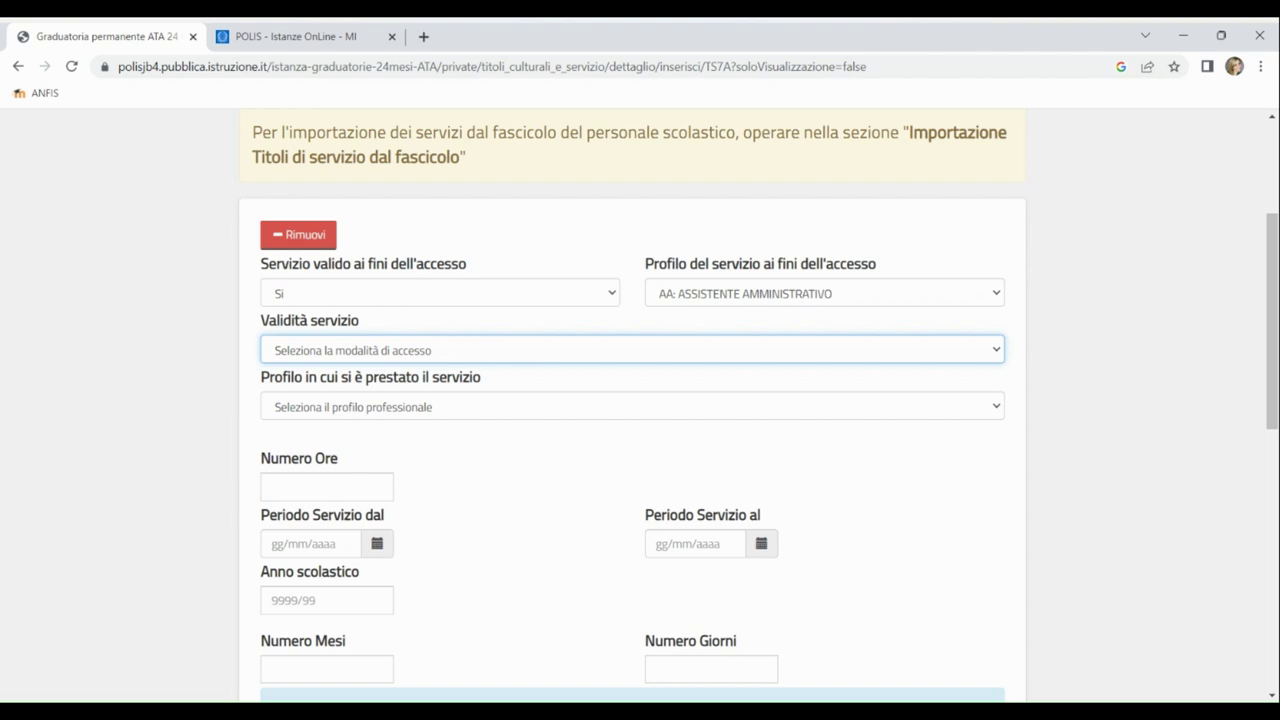
{"action": "left_click", "coordinate": [487, 398]}
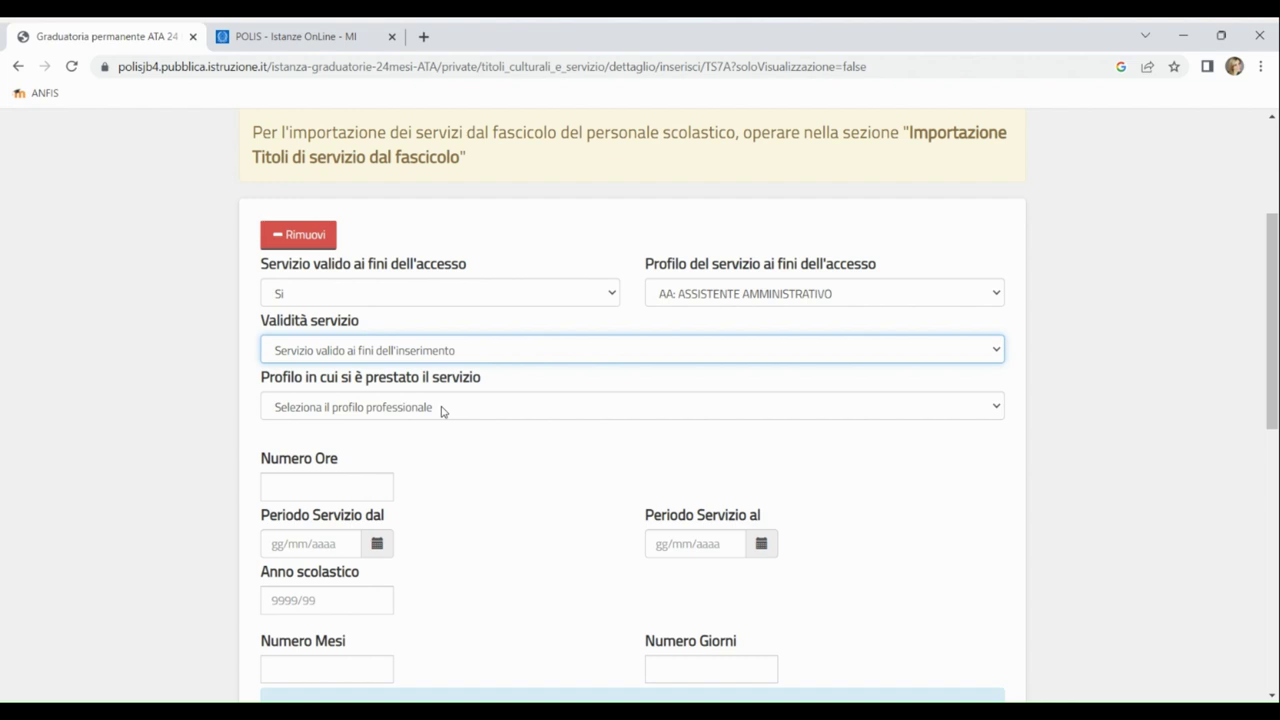
{"action": "left_click", "coordinate": [443, 408]}
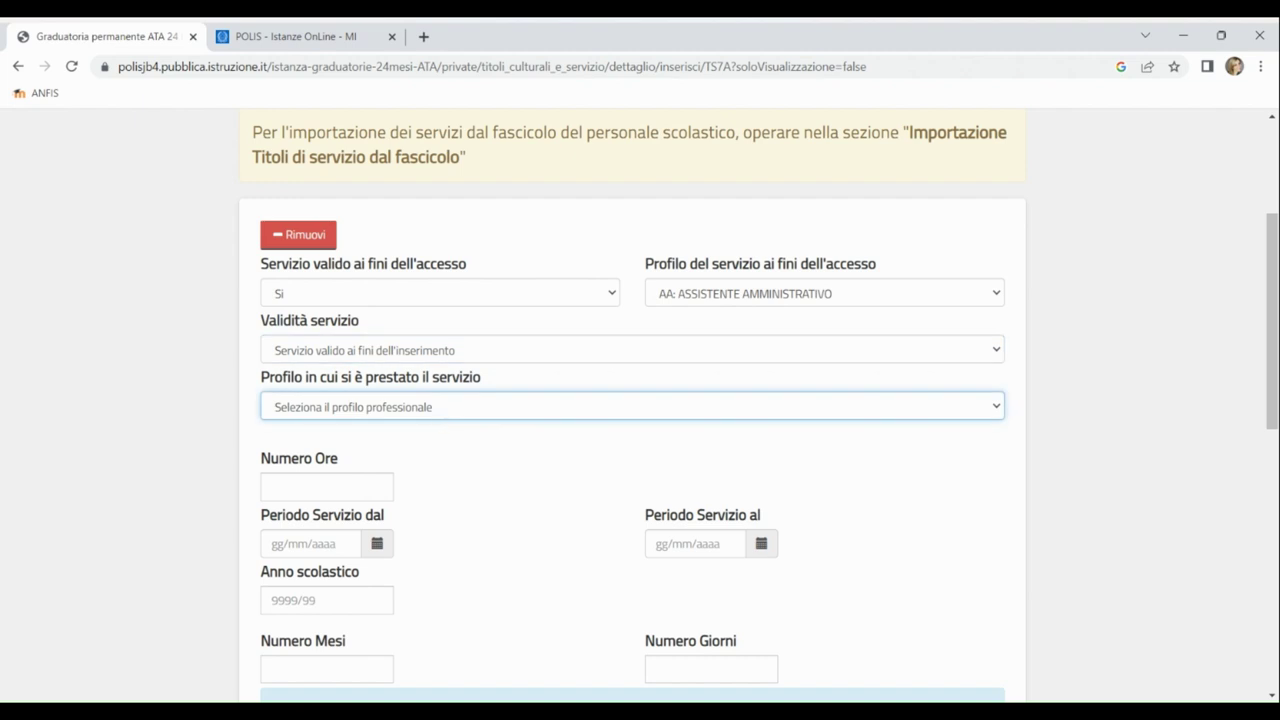
{"action": "left_click", "coordinate": [441, 453]}
Set the number of hours to 36 and the start of the service period to 01/09/2021.
{"action": "scroll", "coordinate": [441, 453], "scroll_direction": "down", "scroll_amount": 1}
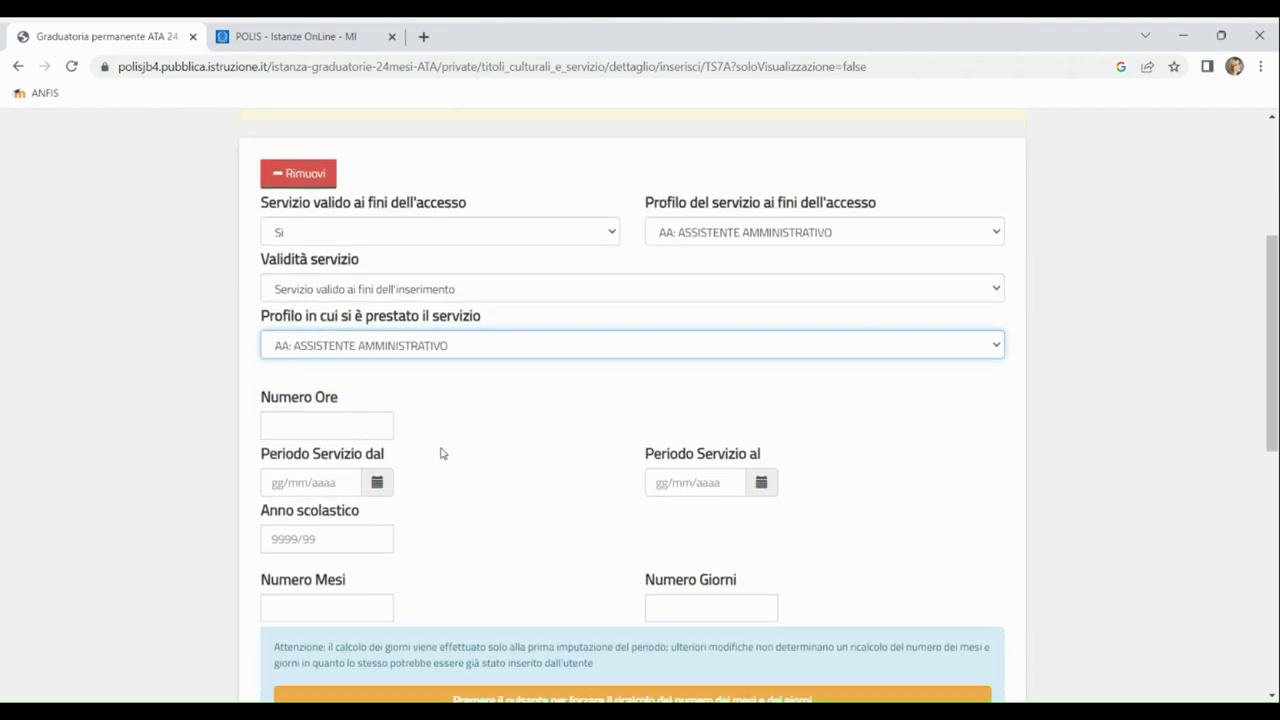
{"action": "left_click", "coordinate": [322, 414]}
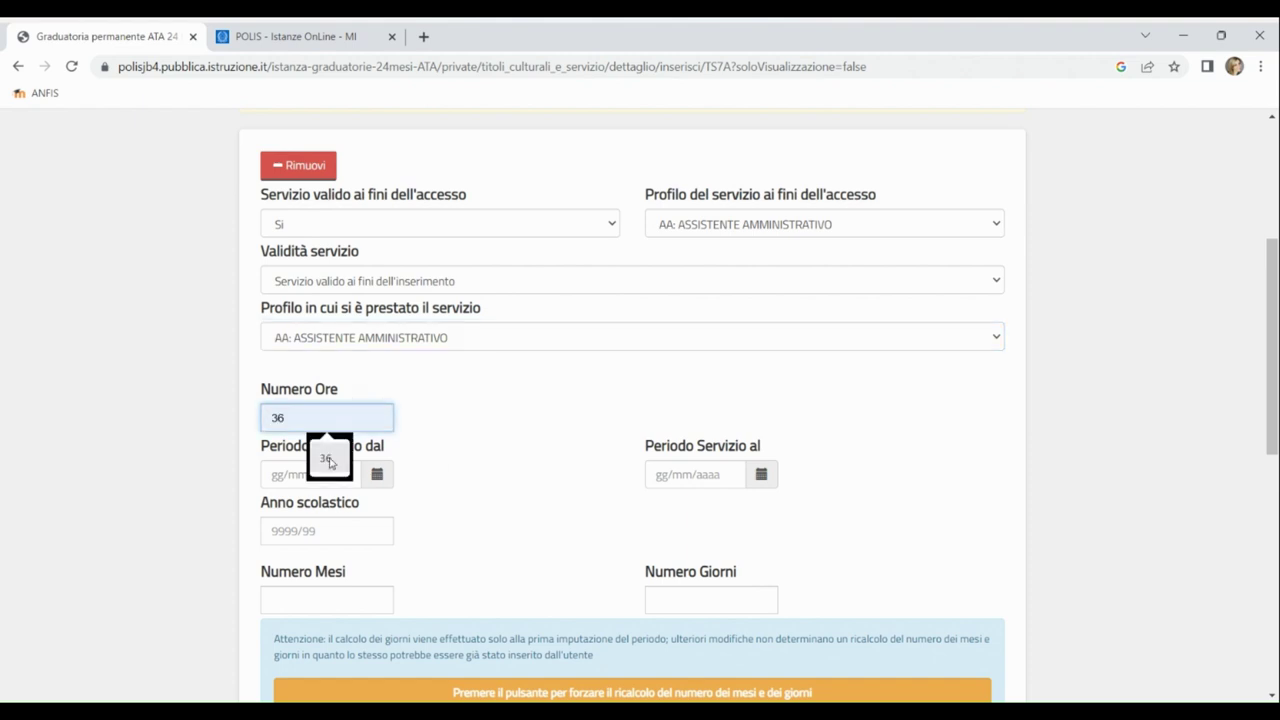
{"action": "left_click", "coordinate": [329, 457]}
{"action": "left_click", "coordinate": [313, 479]}
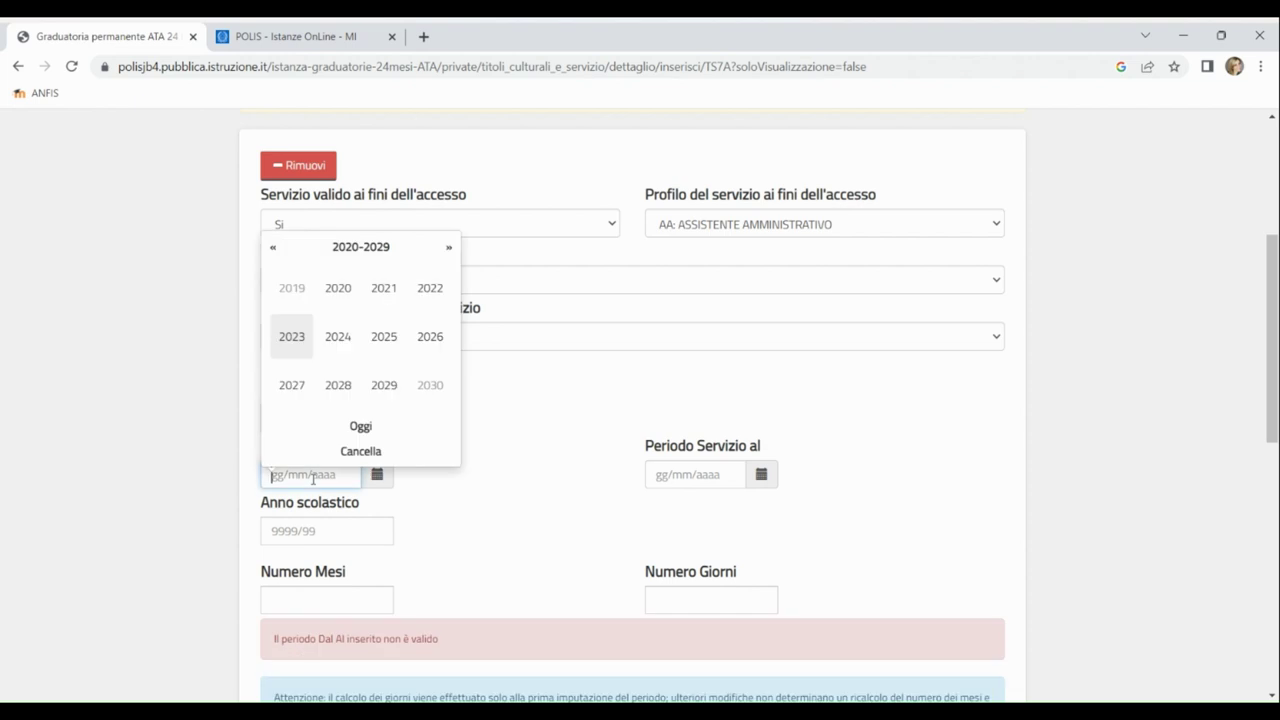
{"action": "left_click", "coordinate": [388, 295]}
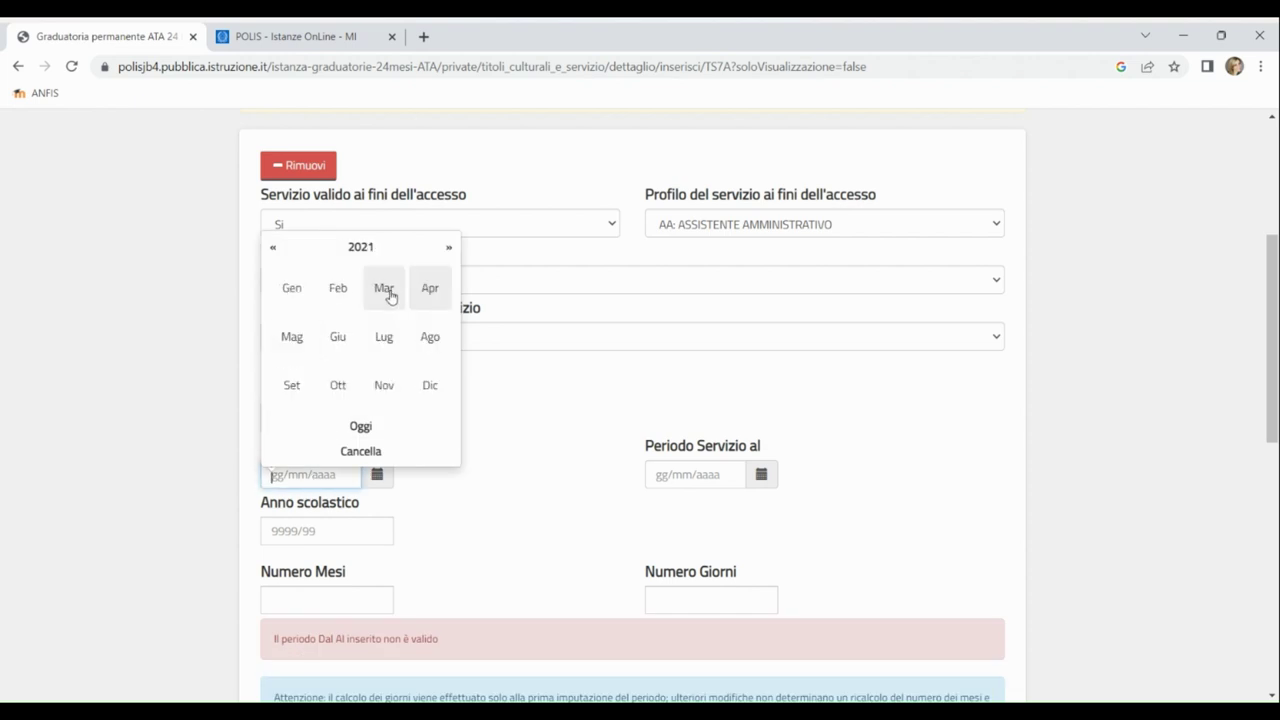
{"action": "left_click", "coordinate": [291, 385]}
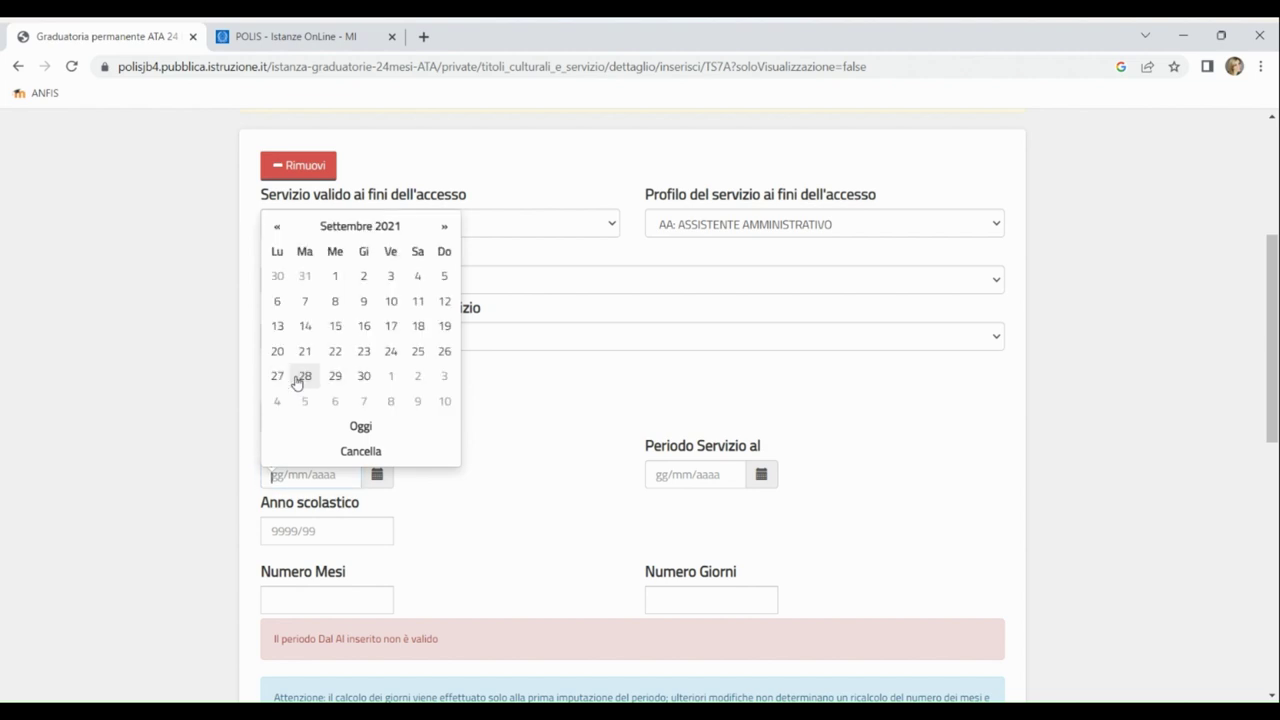
{"action": "left_click", "coordinate": [336, 277]}
Set the end of the service period to 31/08/2022 and the school year to 2021/22.
{"action": "left_click", "coordinate": [692, 473]}
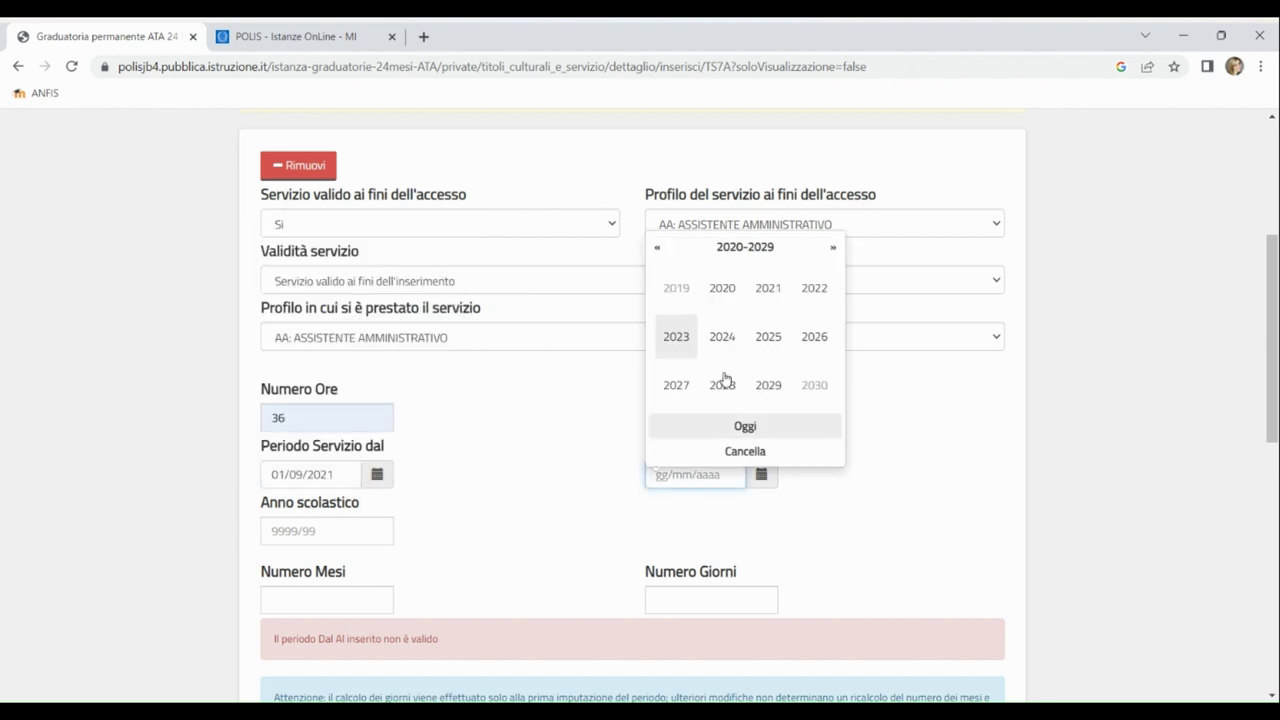
{"action": "left_click", "coordinate": [808, 292]}
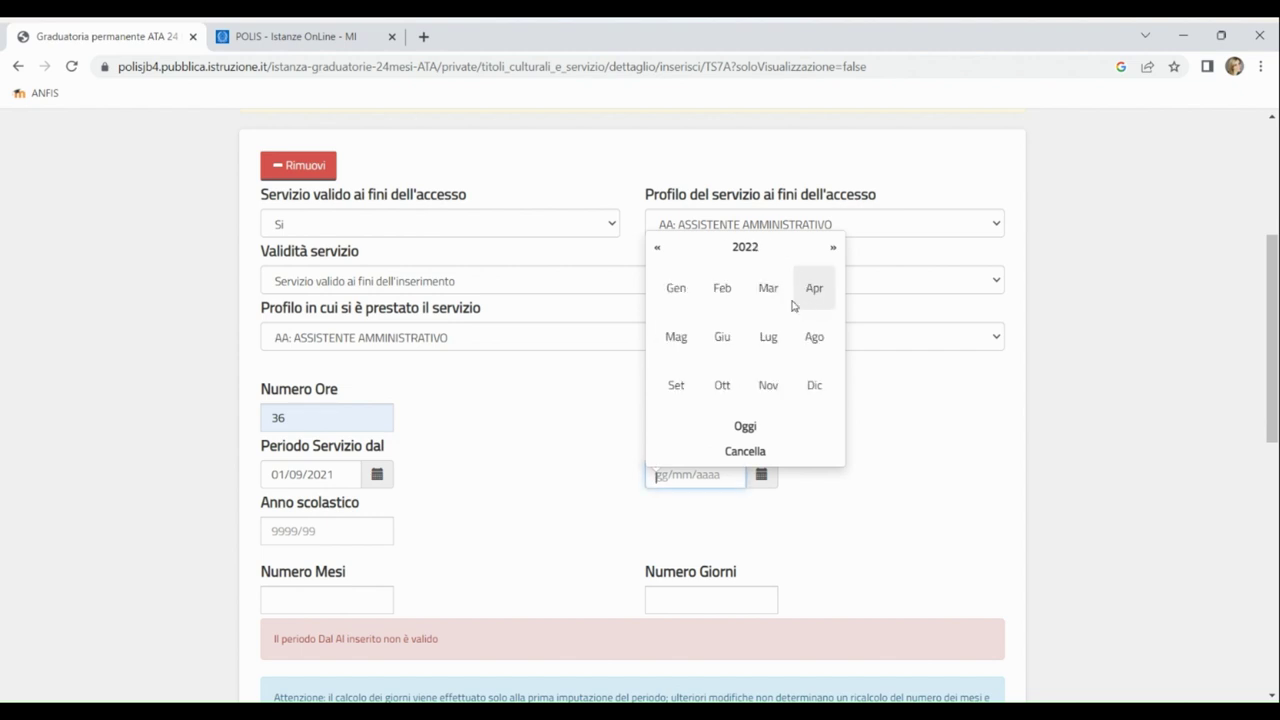
{"action": "left_click", "coordinate": [811, 339]}
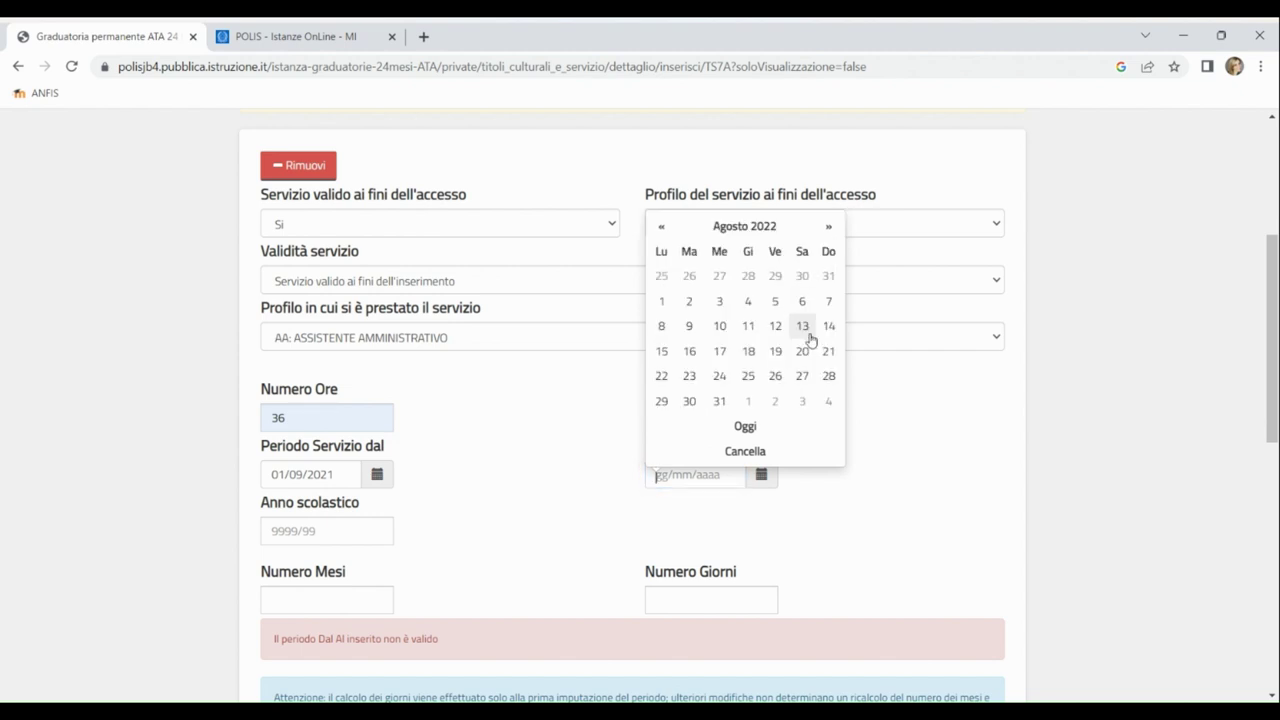
{"action": "left_click", "coordinate": [720, 401]}
{"action": "left_click", "coordinate": [345, 529]}
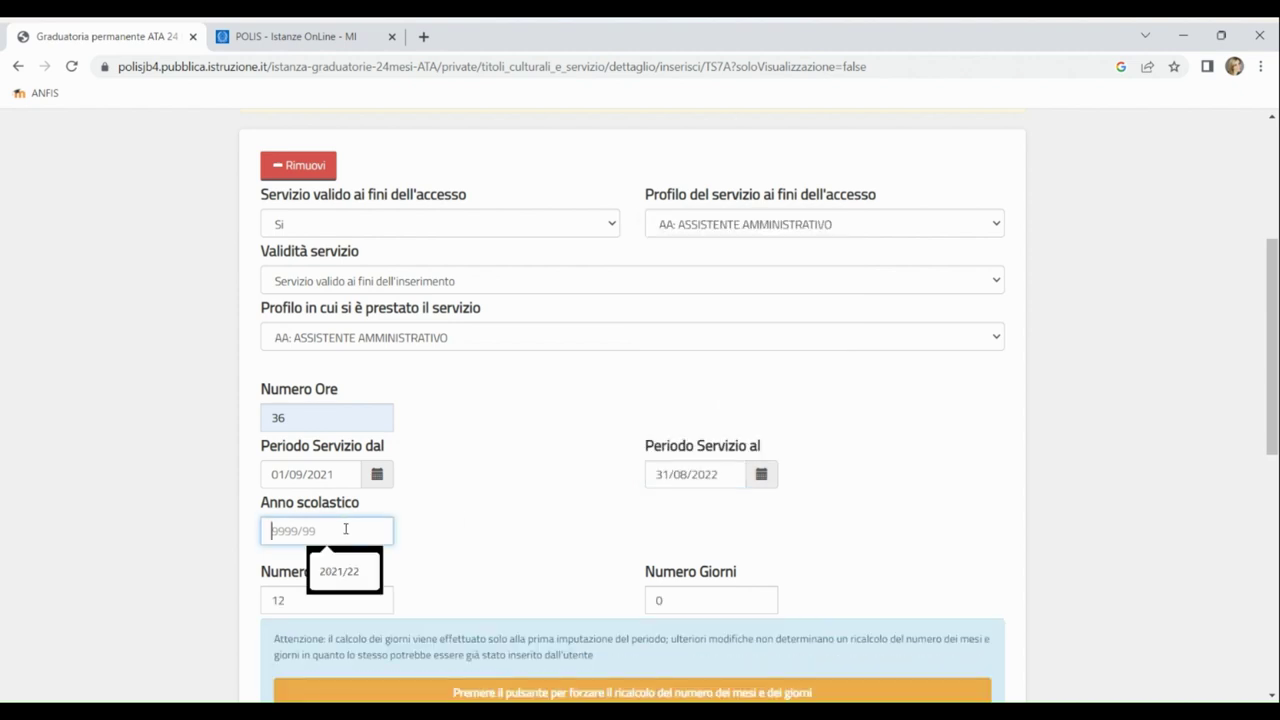
{"action": "type", "text": "2021/22"}
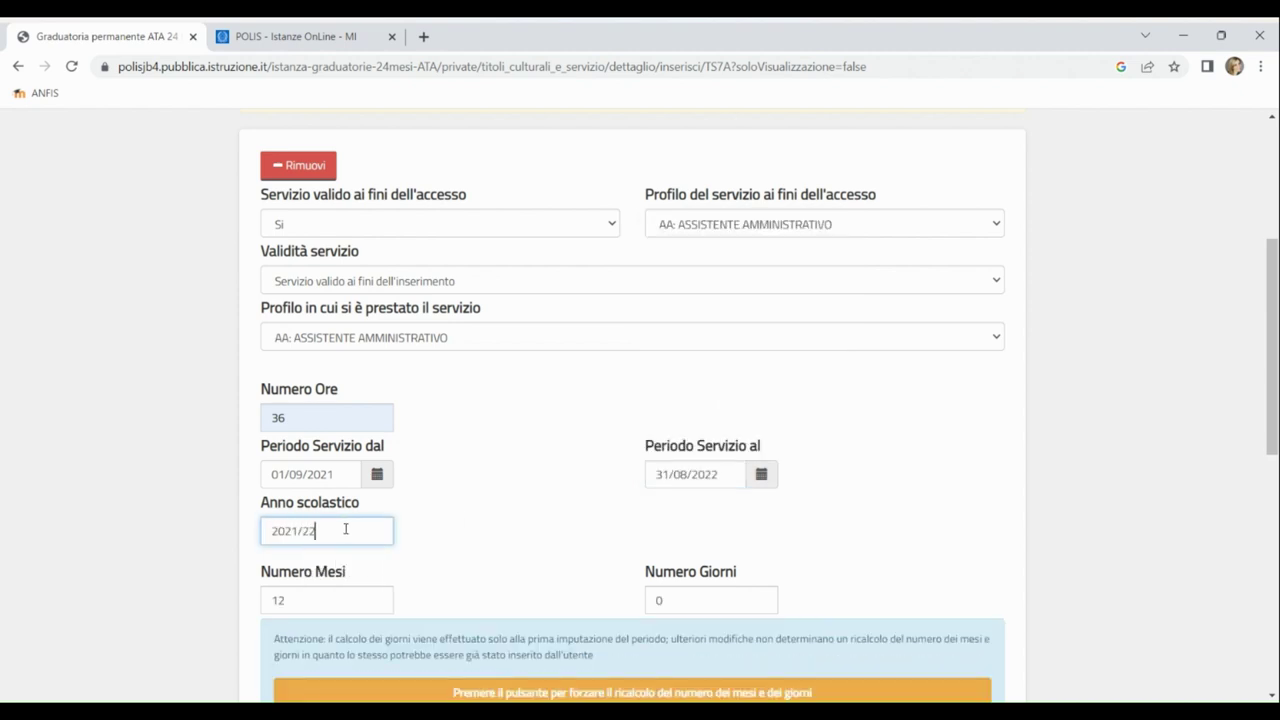
{"action": "left_click", "coordinate": [485, 535]}
Enter Liceo Classico-Scientifico "Euclide", Cagliari as the institution where the service was performed and set the service type to Statale.
{"action": "scroll", "coordinate": [483, 537], "scroll_direction": "down", "scroll_amount": 3}
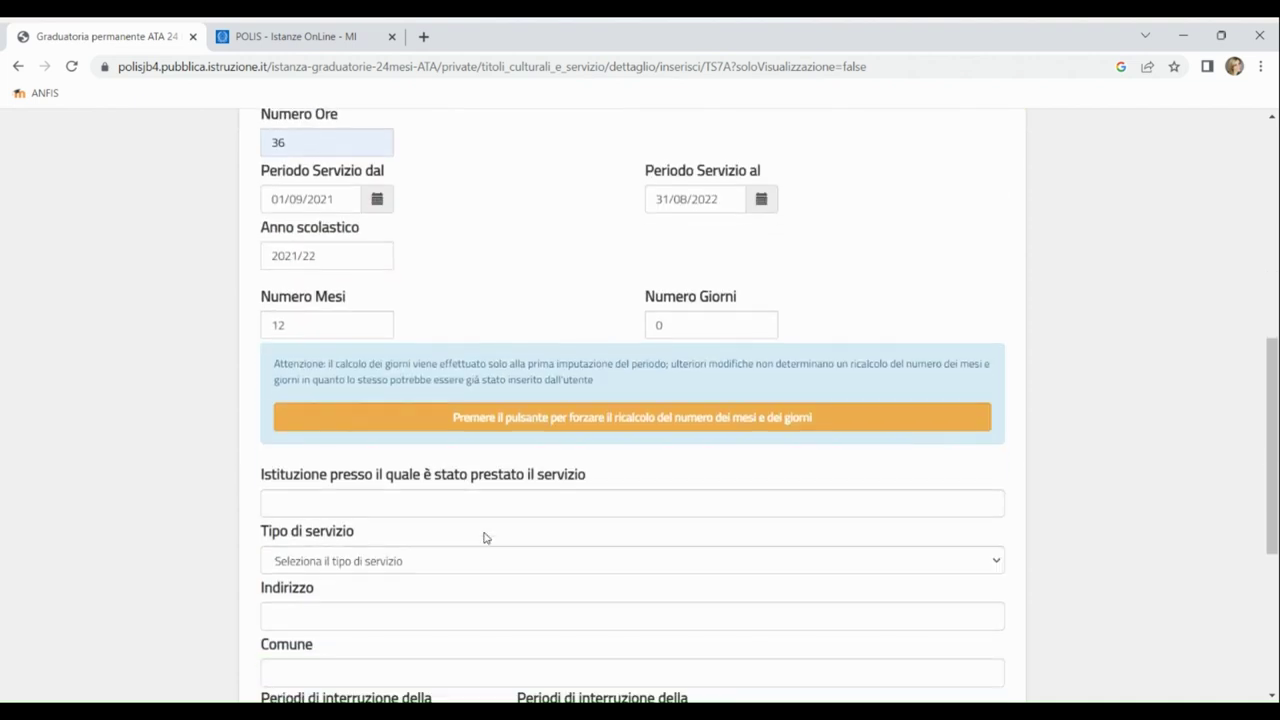
{"action": "scroll", "coordinate": [483, 537], "scroll_direction": "down", "scroll_amount": 2}
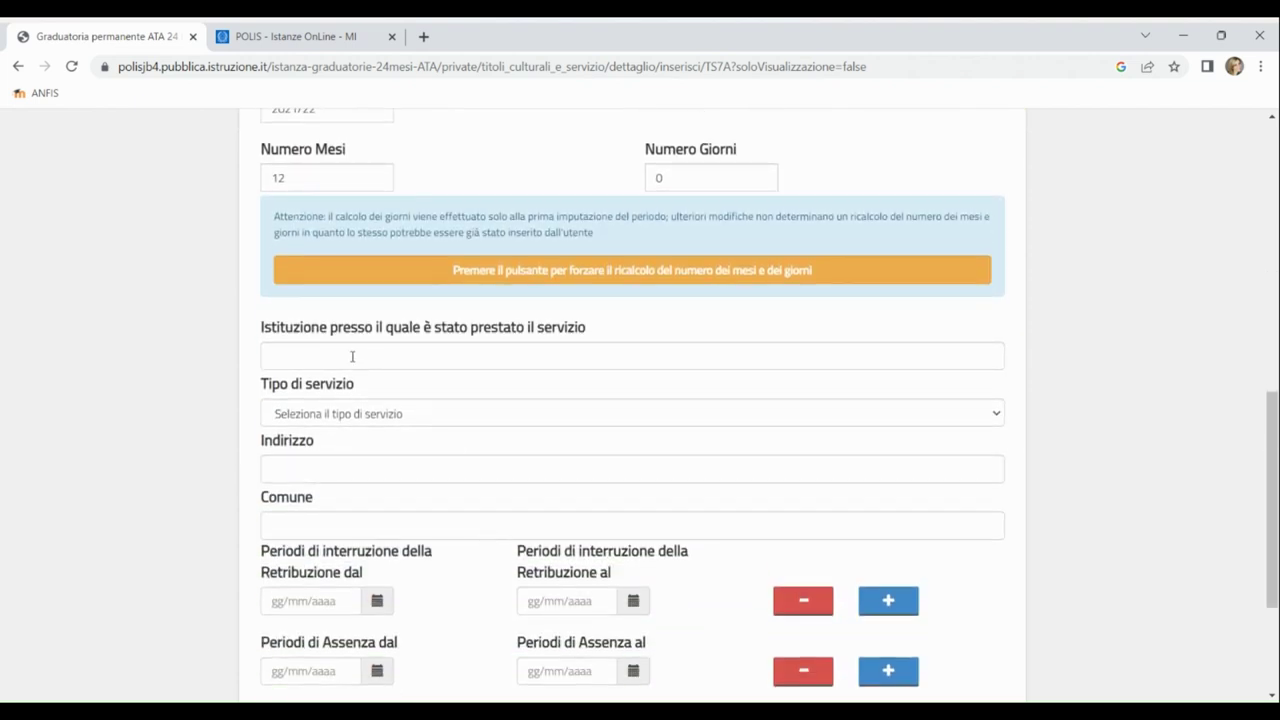
{"action": "left_click", "coordinate": [352, 356]}
{"action": "left_click", "coordinate": [388, 402]}
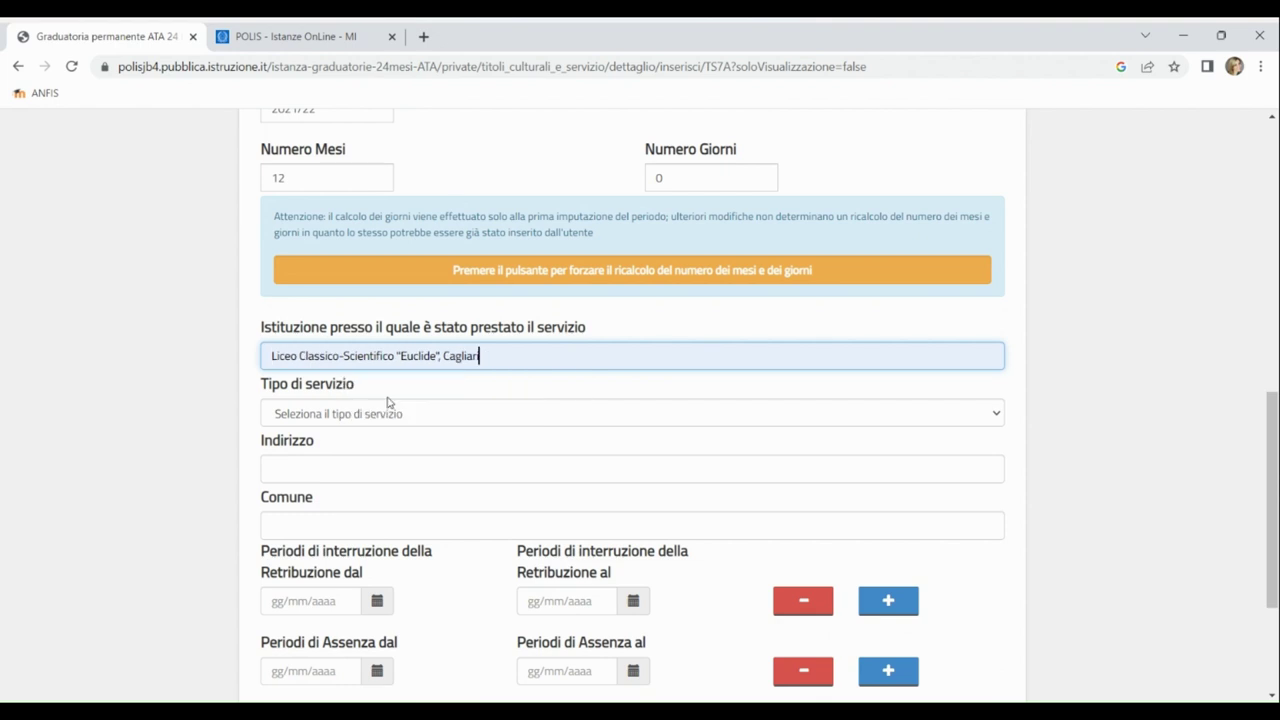
{"action": "left_click", "coordinate": [322, 418]}
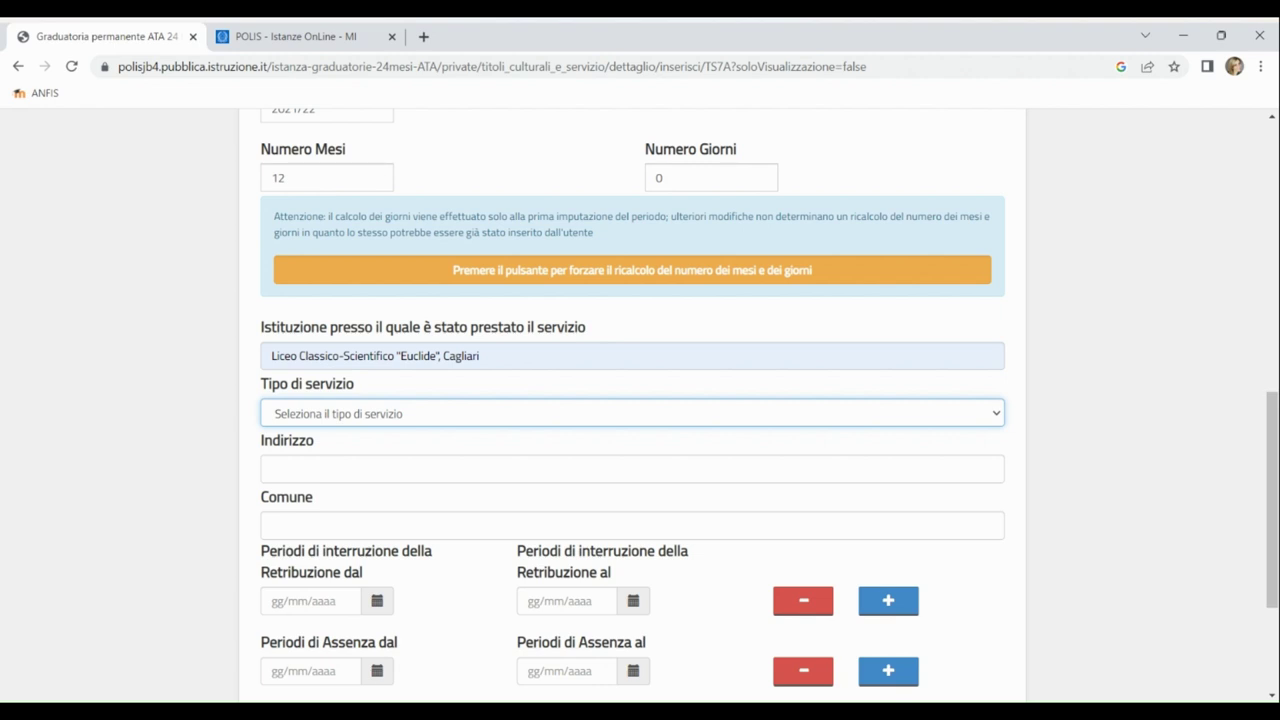
{"action": "key", "text": "Down"}
Fill in the institution's street address and set its municipality to Cagliari.
{"action": "scroll", "coordinate": [372, 463], "scroll_direction": "down", "scroll_amount": 2}
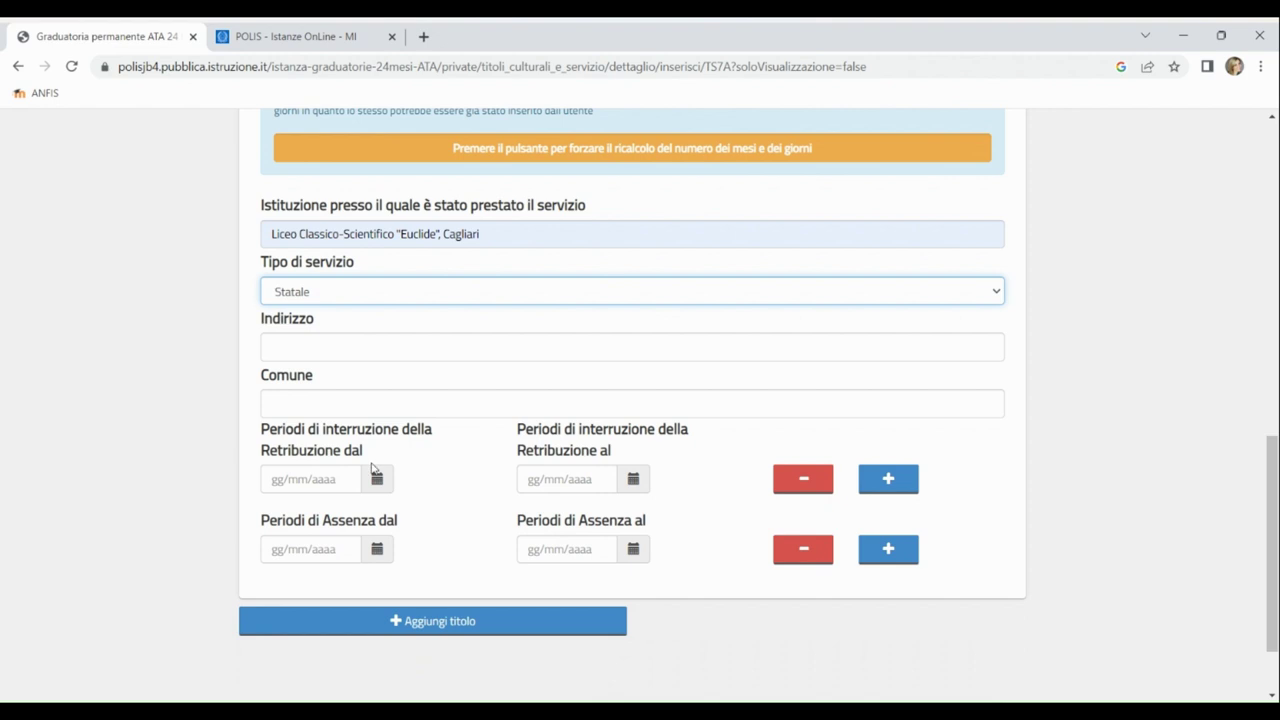
{"action": "left_click", "coordinate": [293, 347]}
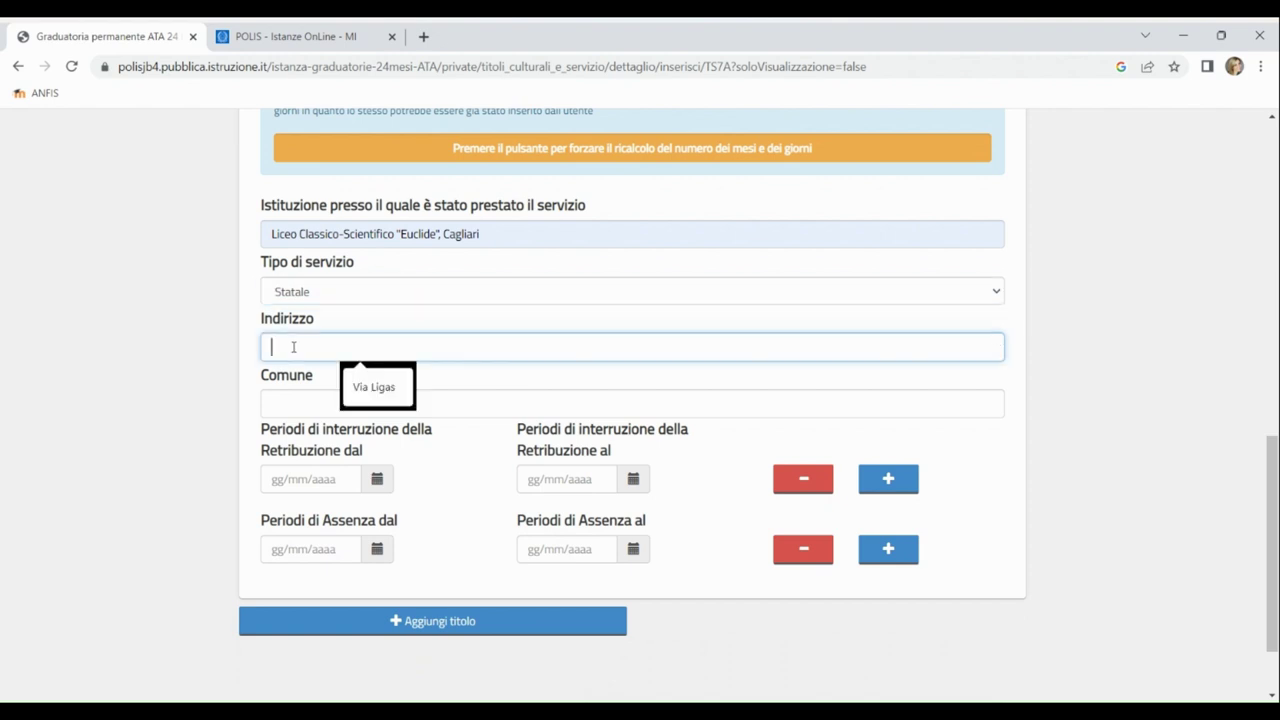
{"action": "left_click", "coordinate": [380, 392]}
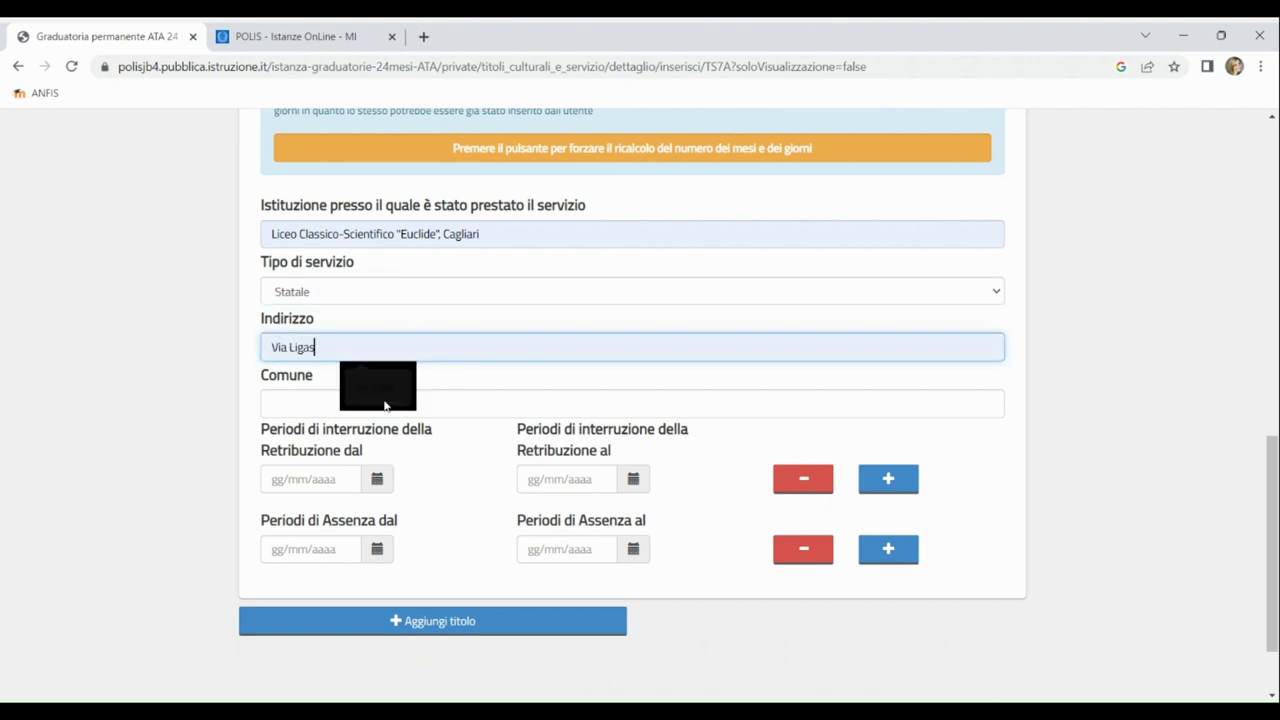
{"action": "left_click", "coordinate": [306, 409]}
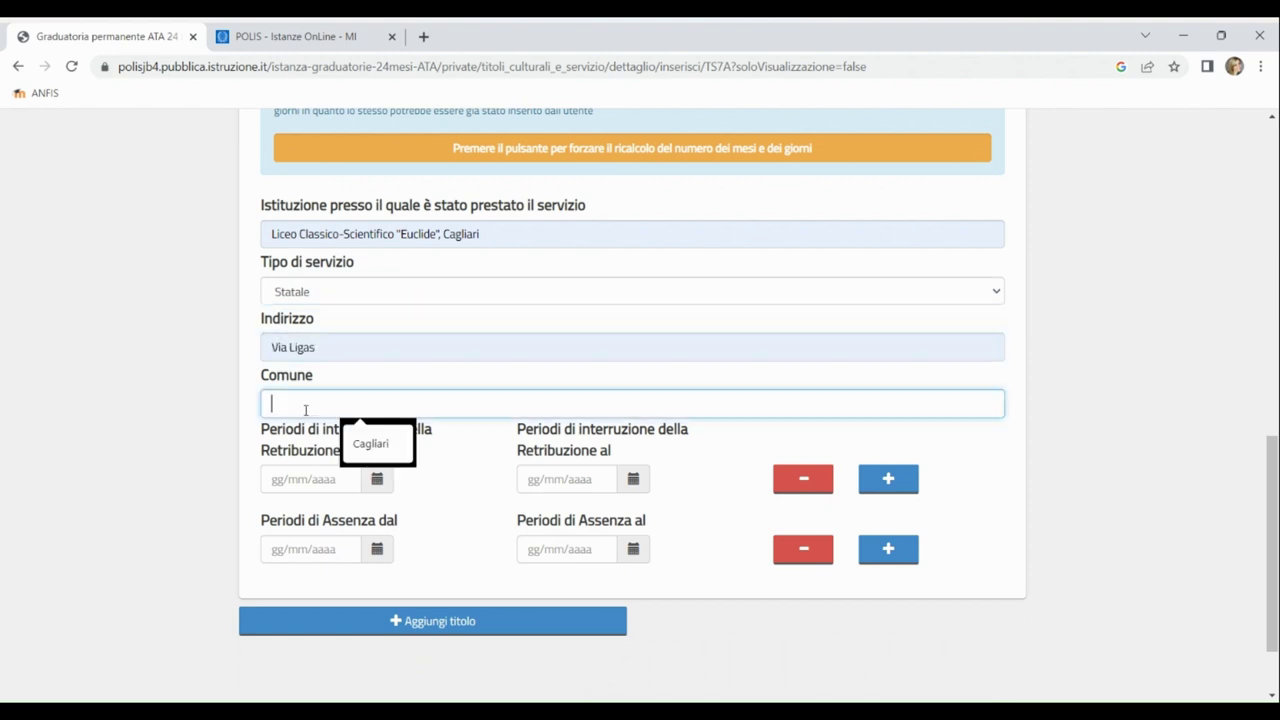
{"action": "left_click", "coordinate": [373, 446]}
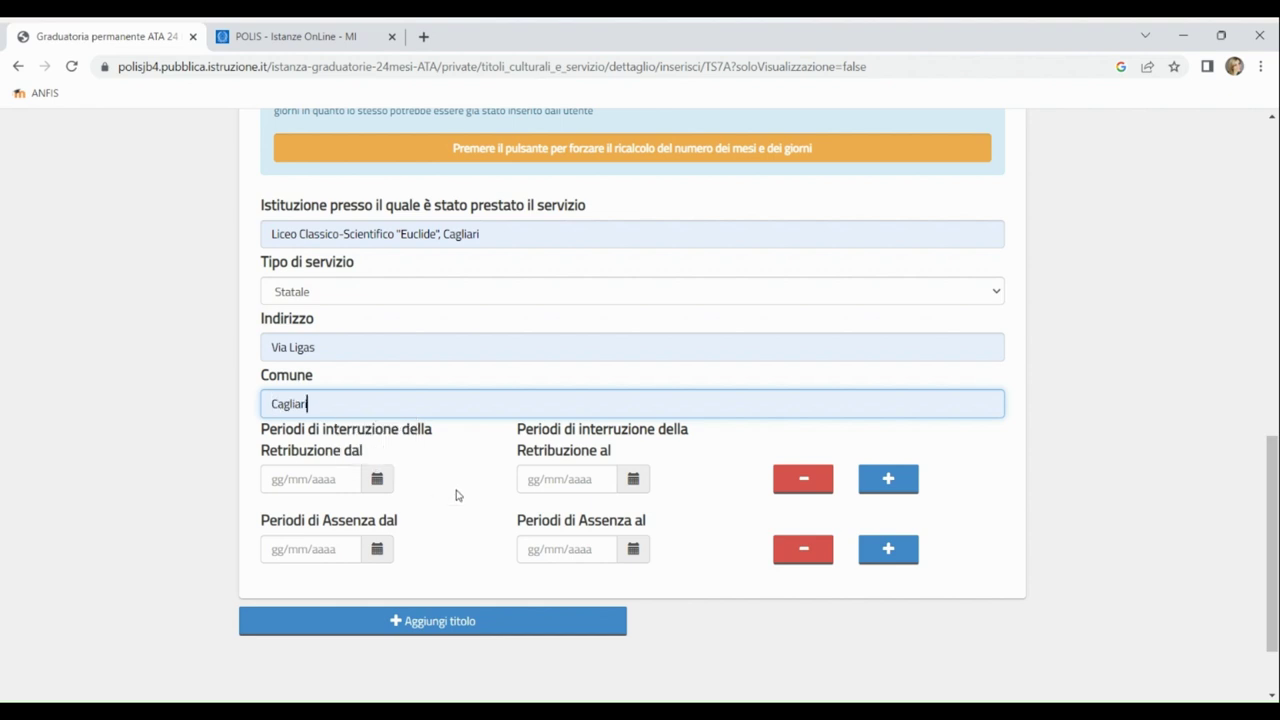
Submit the service title without interruption or absence periods and return to the application's main list of sections.
{"action": "scroll", "coordinate": [456, 495], "scroll_direction": "down", "scroll_amount": 1}
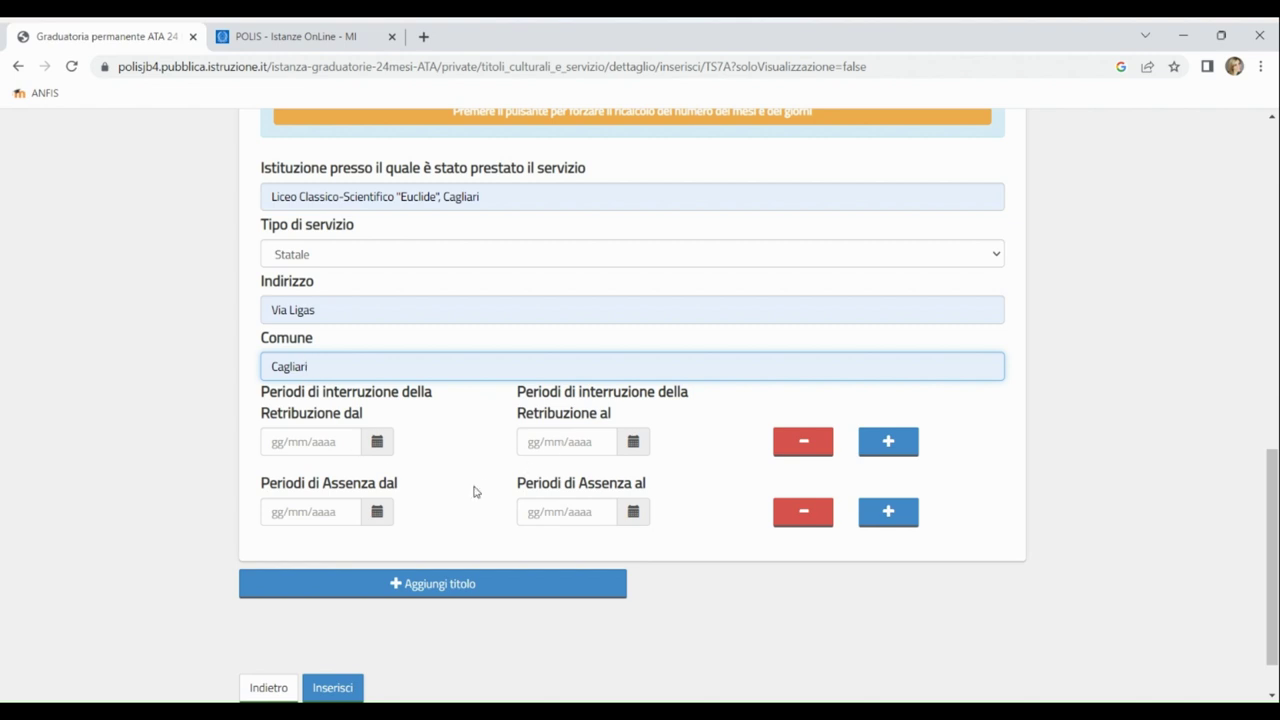
{"action": "scroll", "coordinate": [475, 491], "scroll_direction": "down", "scroll_amount": 1}
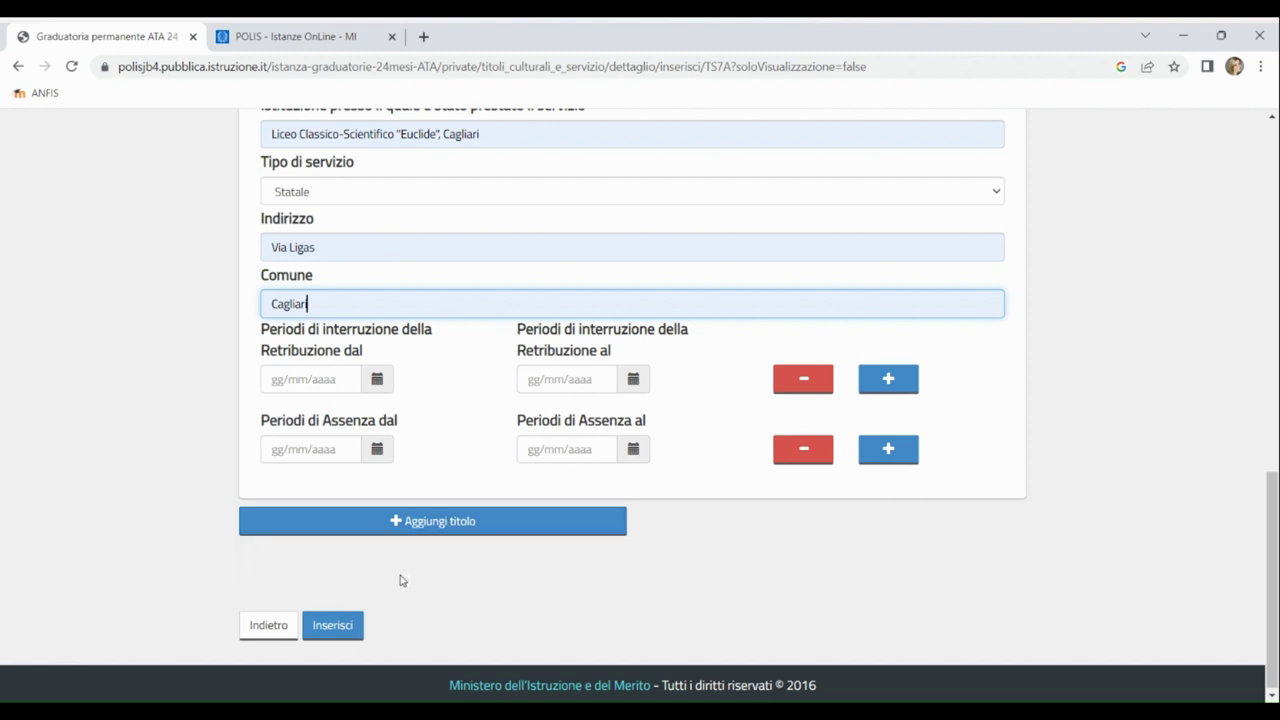
{"action": "left_click", "coordinate": [343, 631]}
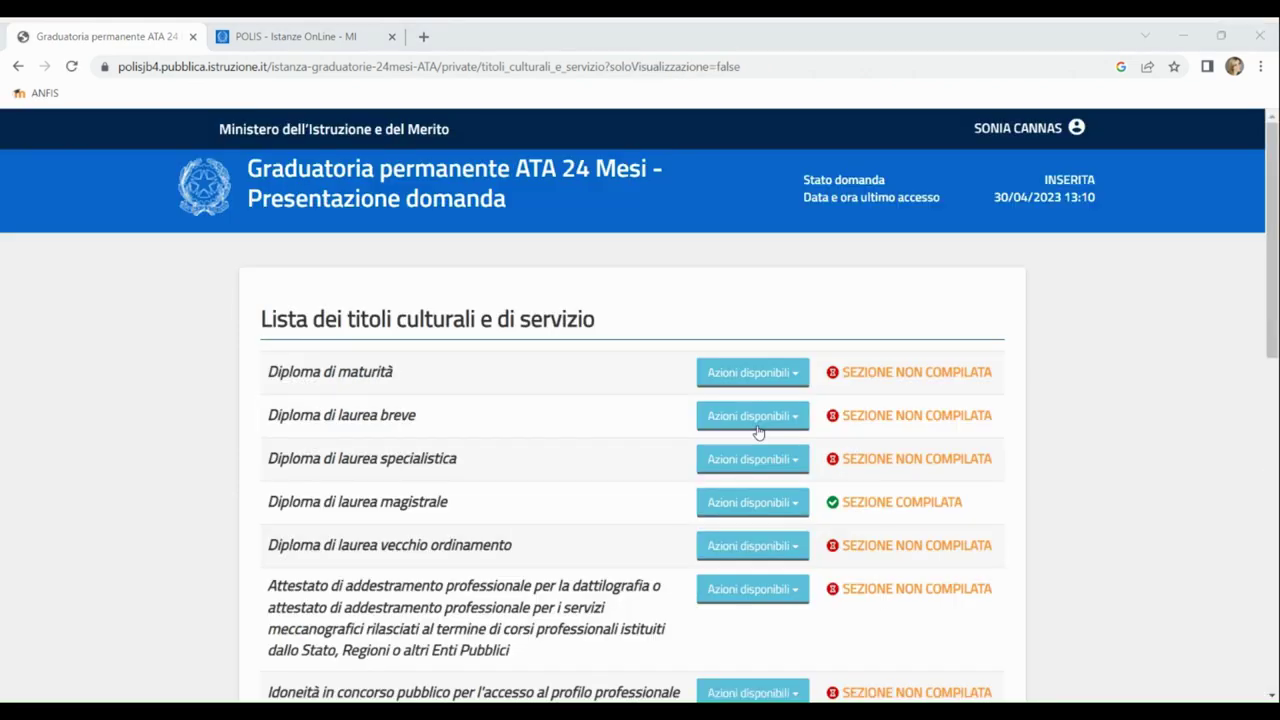
{"action": "scroll", "coordinate": [672, 544], "scroll_direction": "down", "scroll_amount": 10}
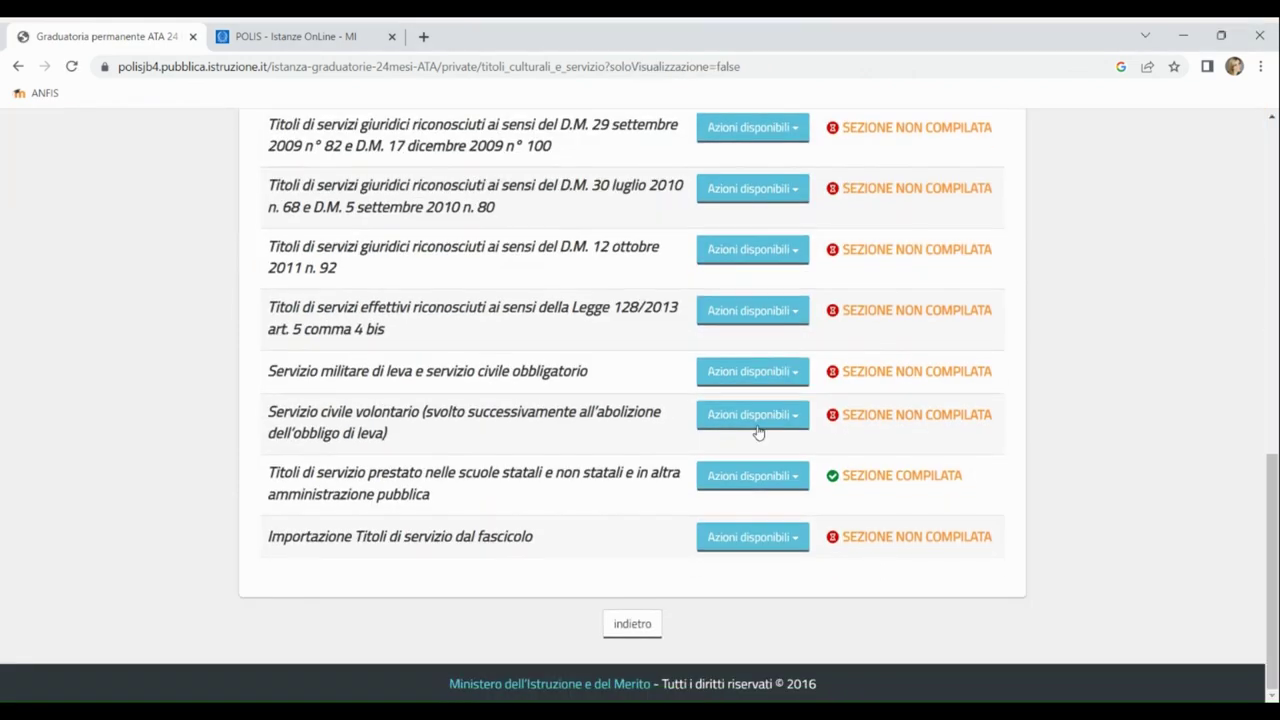
{"action": "left_click", "coordinate": [641, 620]}
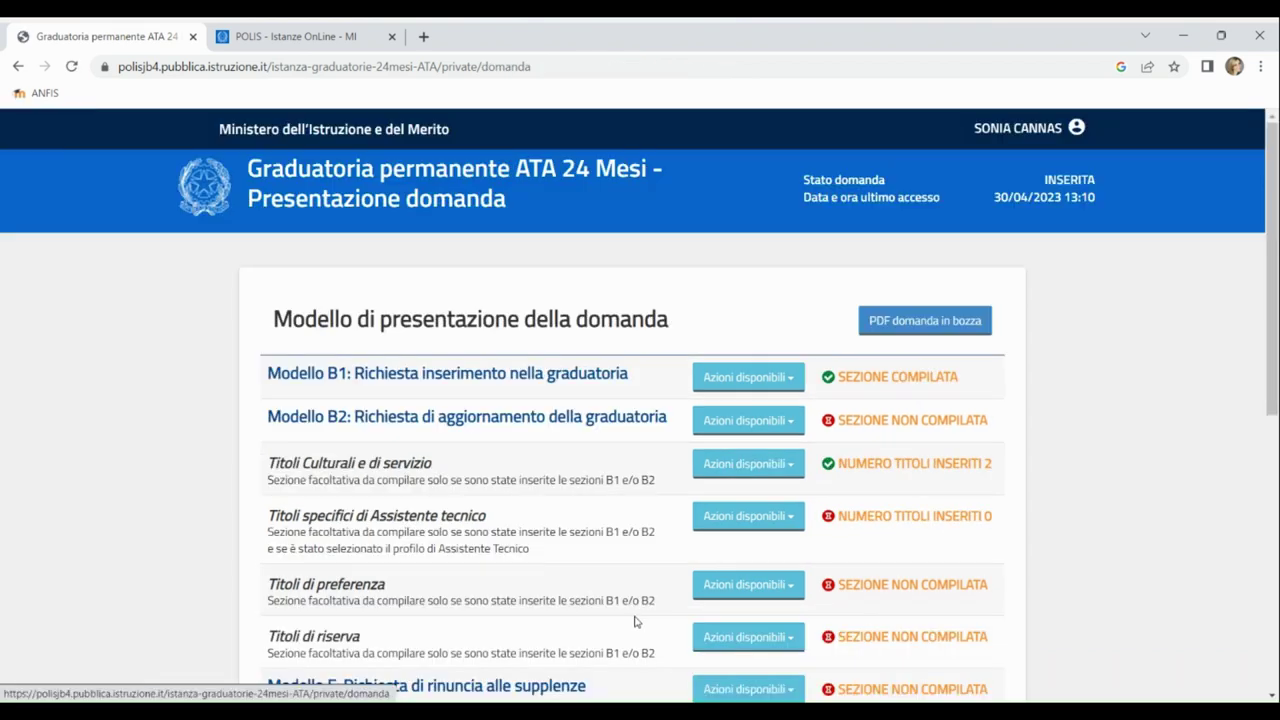
Start a new entry for the "Titoli di preferenza" section.
{"action": "scroll", "coordinate": [642, 592], "scroll_direction": "down", "scroll_amount": 1}
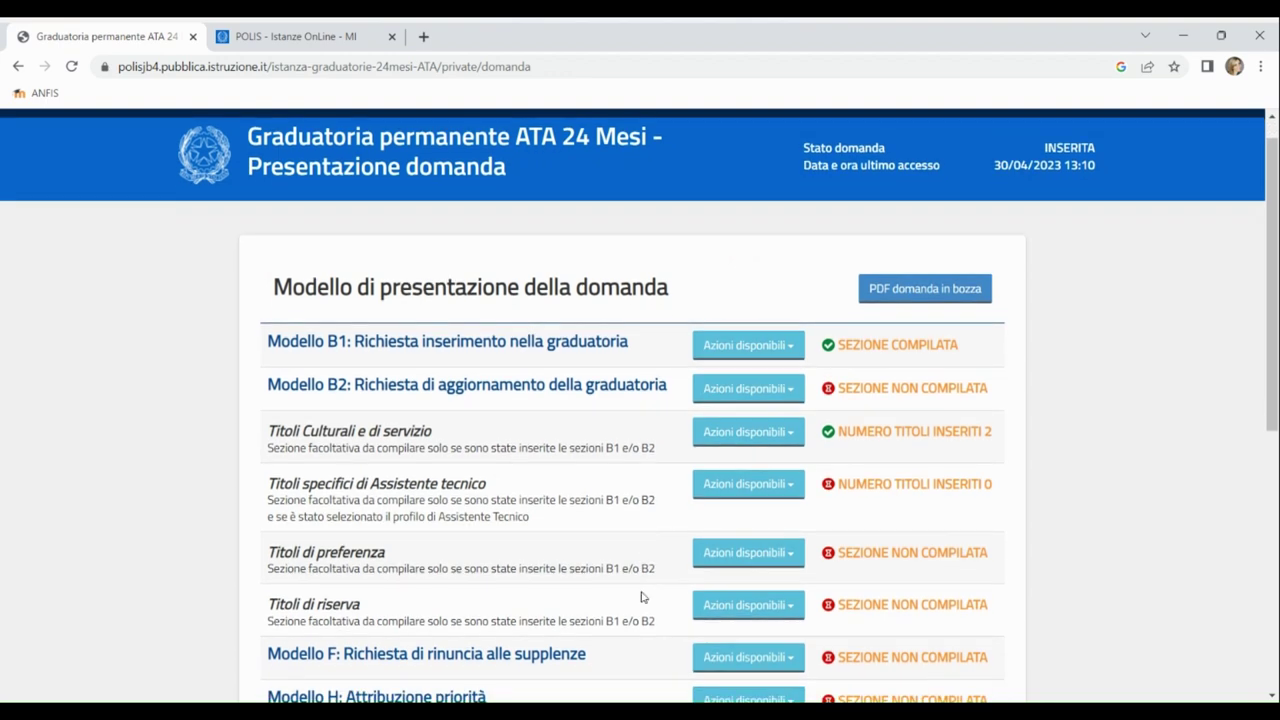
{"action": "left_click", "coordinate": [745, 557]}
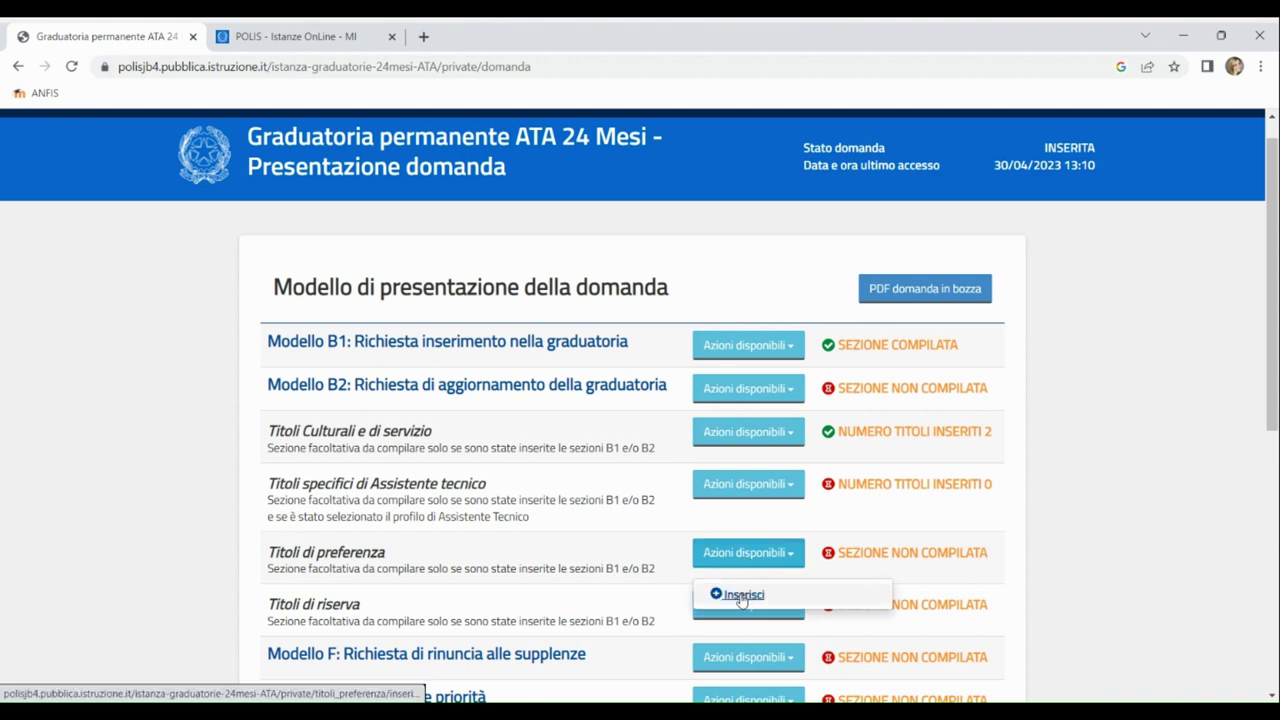
{"action": "left_click", "coordinate": [741, 596]}
Declare preference title Q for at least one year of commendable service and title R with 2 dependent children.
{"action": "scroll", "coordinate": [775, 428], "scroll_direction": "down", "scroll_amount": 9}
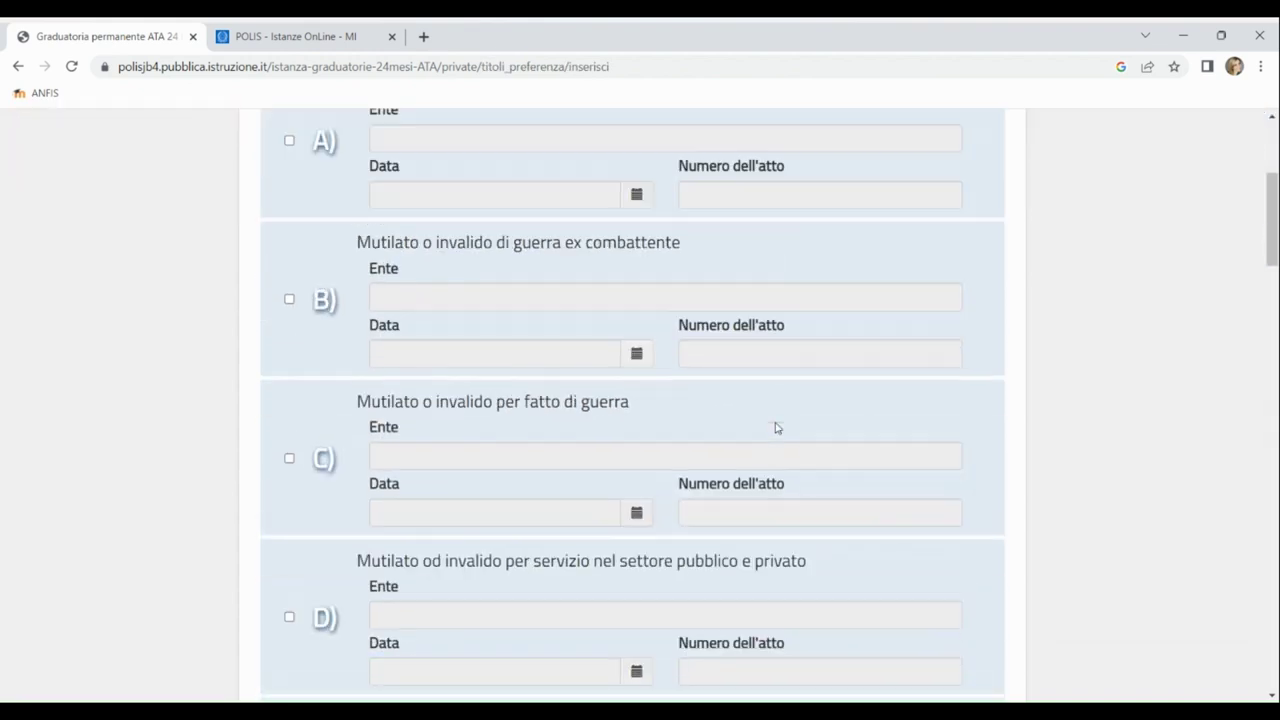
{"action": "scroll", "coordinate": [775, 428], "scroll_direction": "down", "scroll_amount": 10}
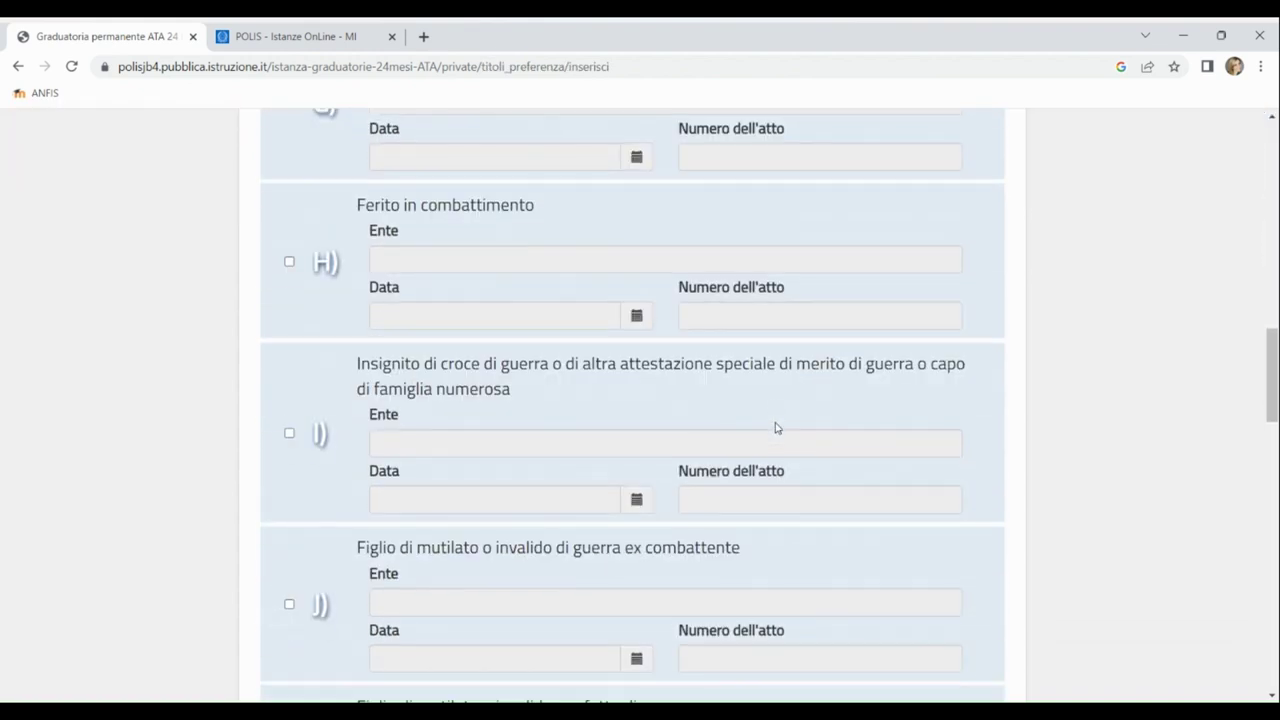
{"action": "scroll", "coordinate": [775, 428], "scroll_direction": "down", "scroll_amount": 5}
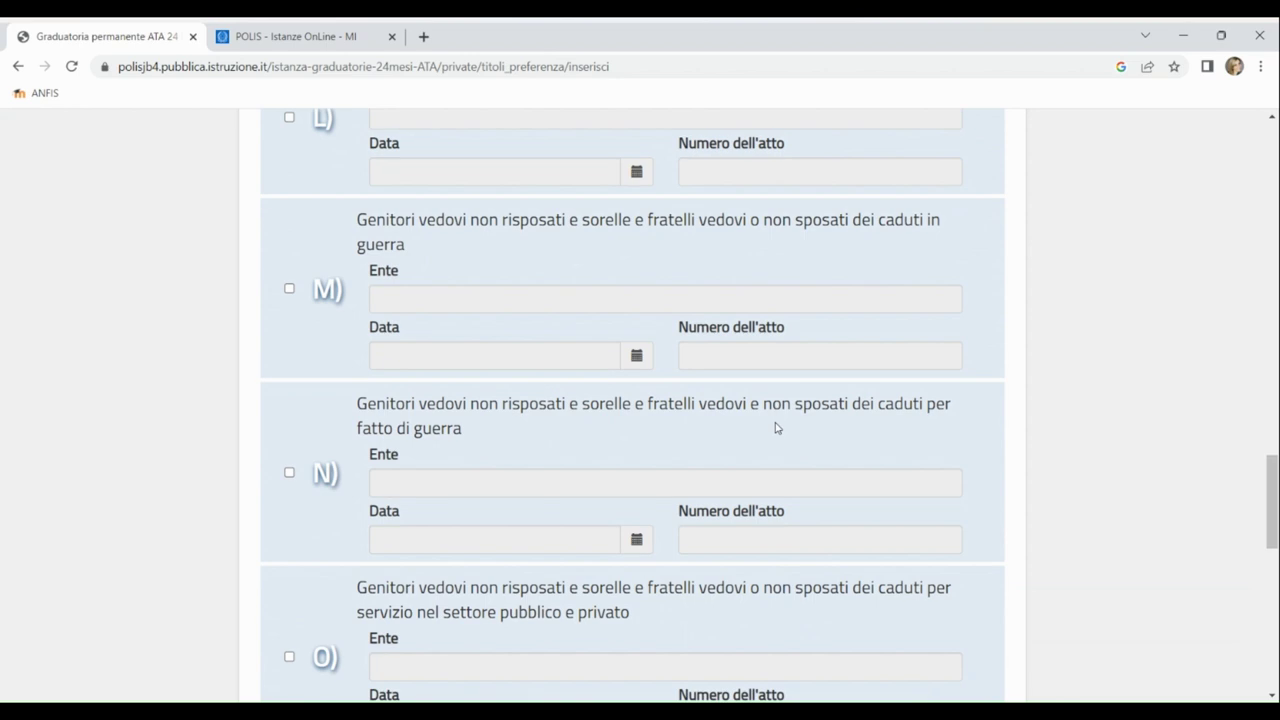
{"action": "scroll", "coordinate": [775, 428], "scroll_direction": "down", "scroll_amount": 2}
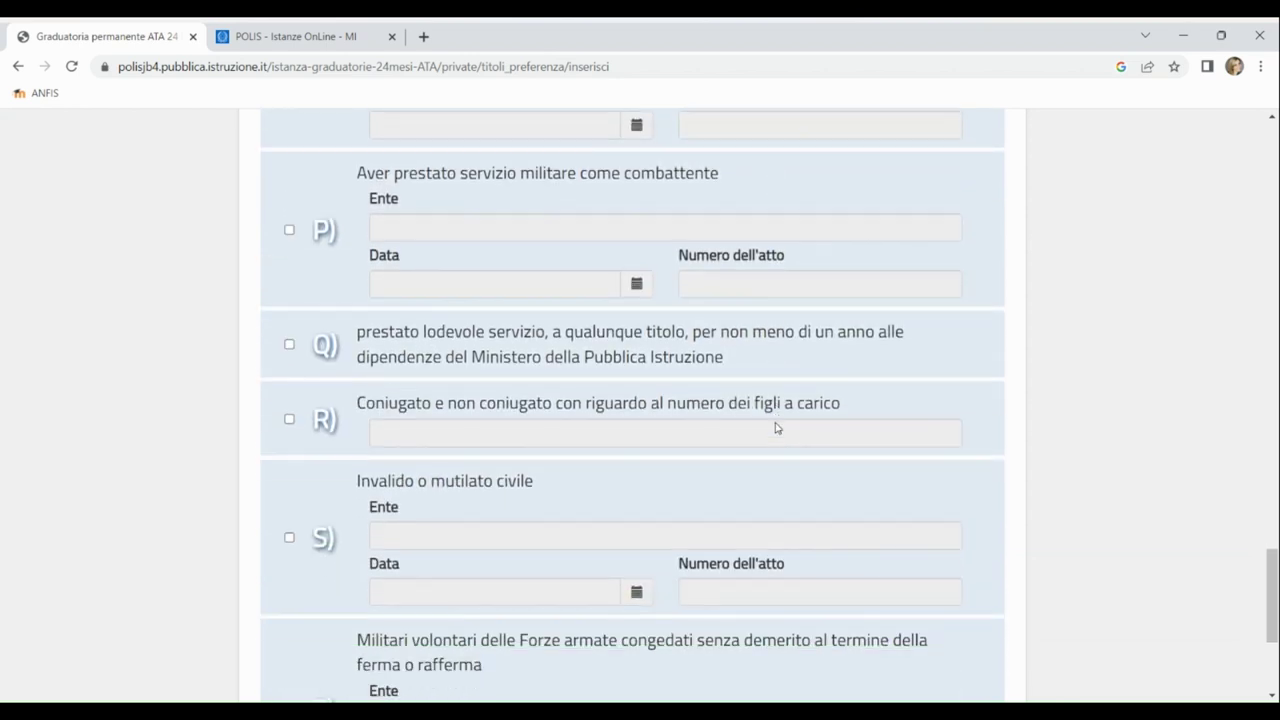
{"action": "left_click", "coordinate": [289, 346]}
{"action": "left_click", "coordinate": [290, 420]}
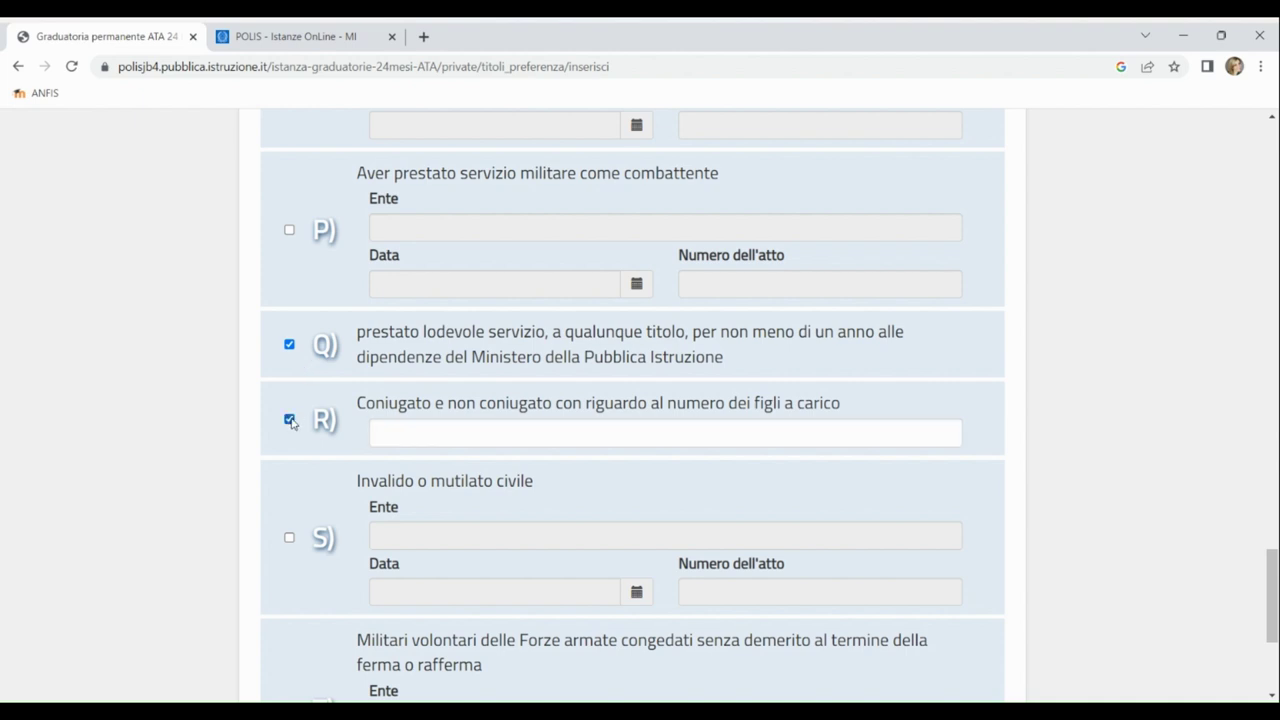
{"action": "left_click", "coordinate": [398, 432]}
{"action": "type", "text": "2"}
Declare service without demerit for the State or other public administrations and submit the preference titles.
{"action": "scroll", "coordinate": [399, 432], "scroll_direction": "down", "scroll_amount": 1}
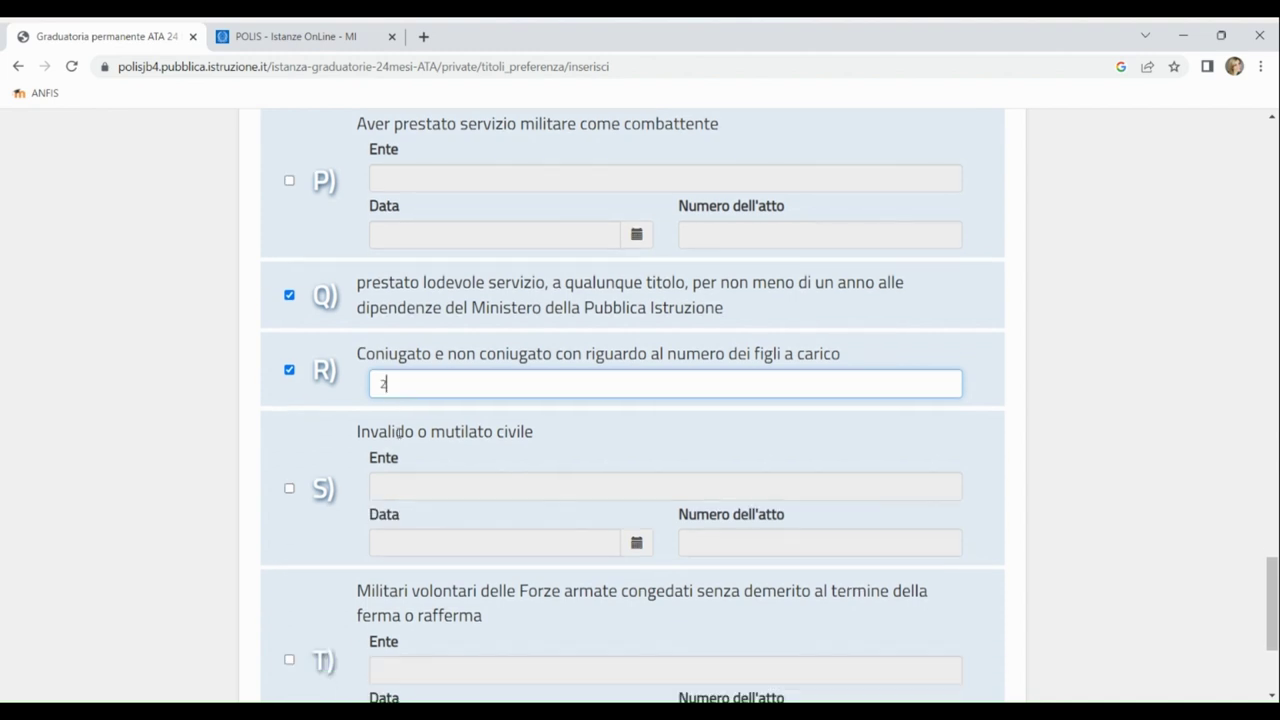
{"action": "scroll", "coordinate": [398, 432], "scroll_direction": "down", "scroll_amount": 5}
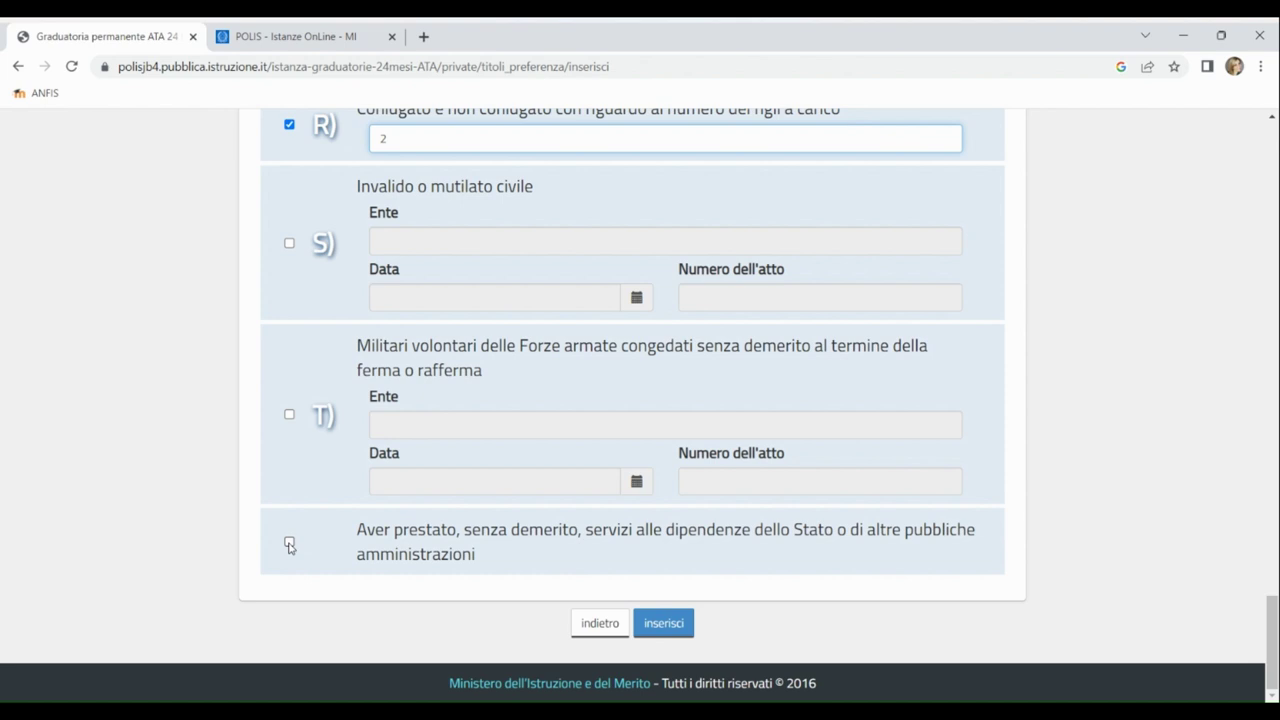
{"action": "left_click", "coordinate": [289, 544]}
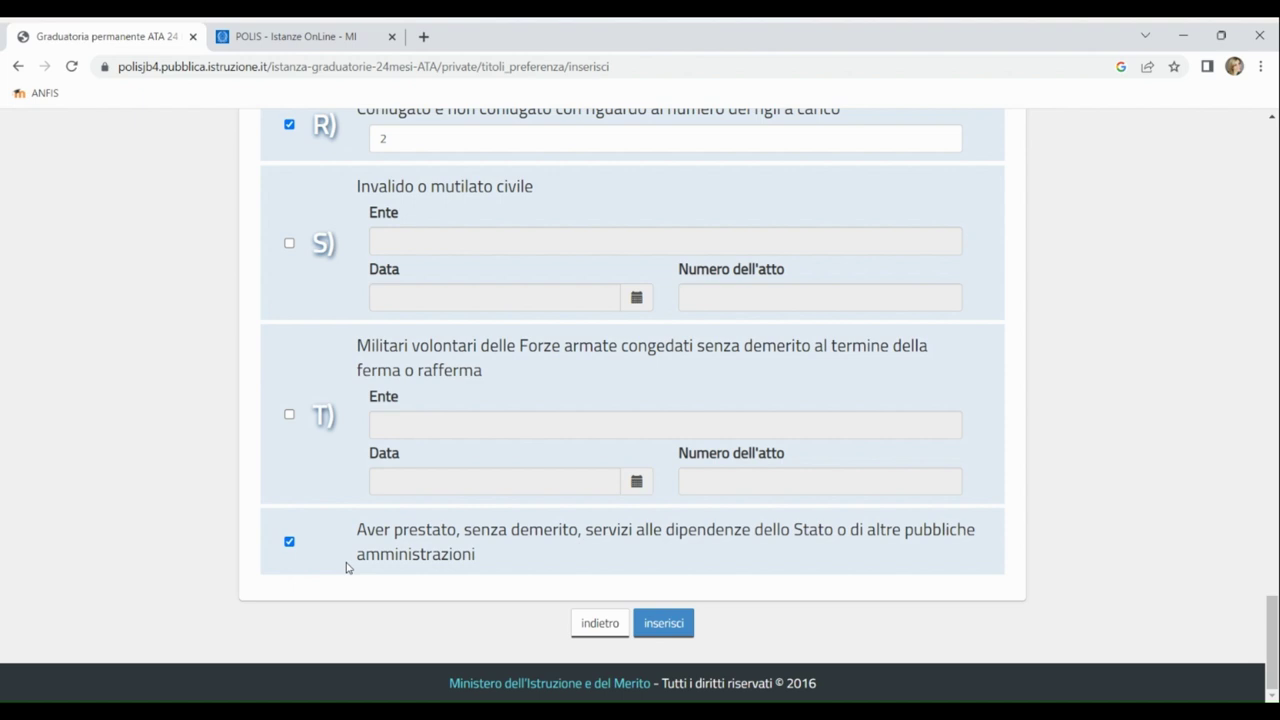
{"action": "left_click", "coordinate": [654, 624]}
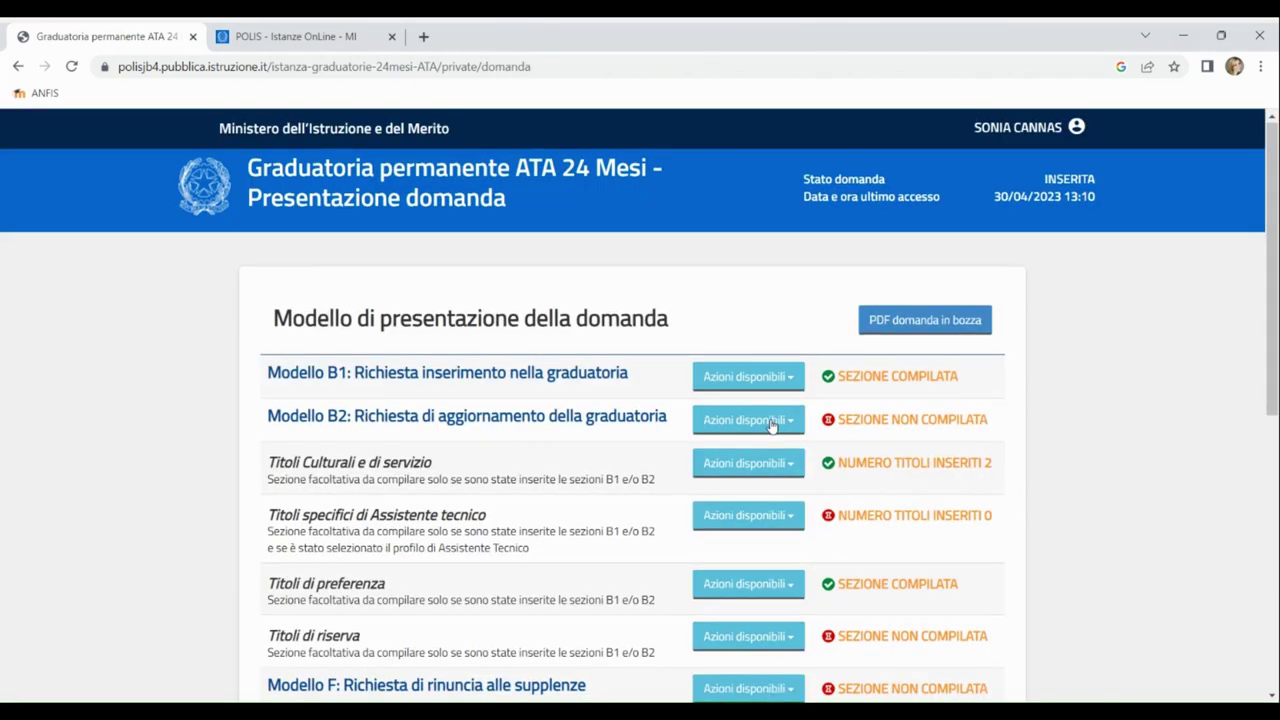
Open a new "Titoli di riserva" entry, review the available reserve titles through R, and return to the section list without declaring any.
{"action": "scroll", "coordinate": [772, 426], "scroll_direction": "down", "scroll_amount": 2}
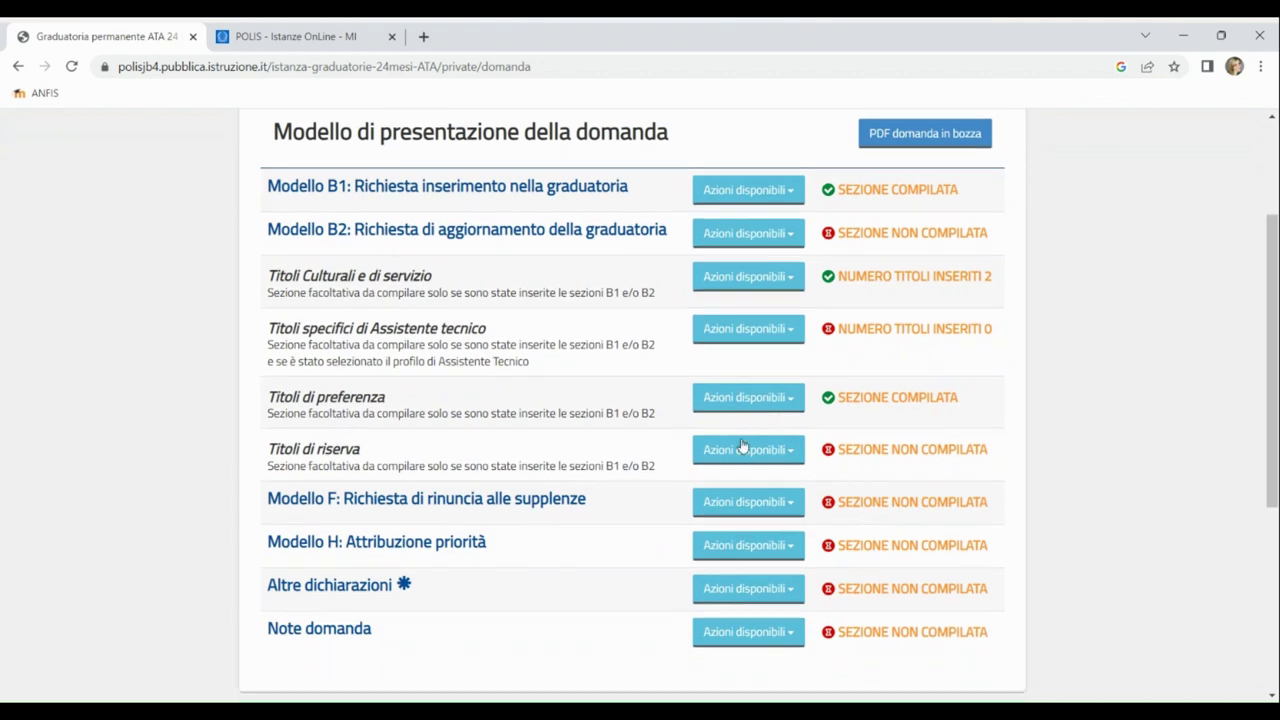
{"action": "left_click", "coordinate": [755, 452]}
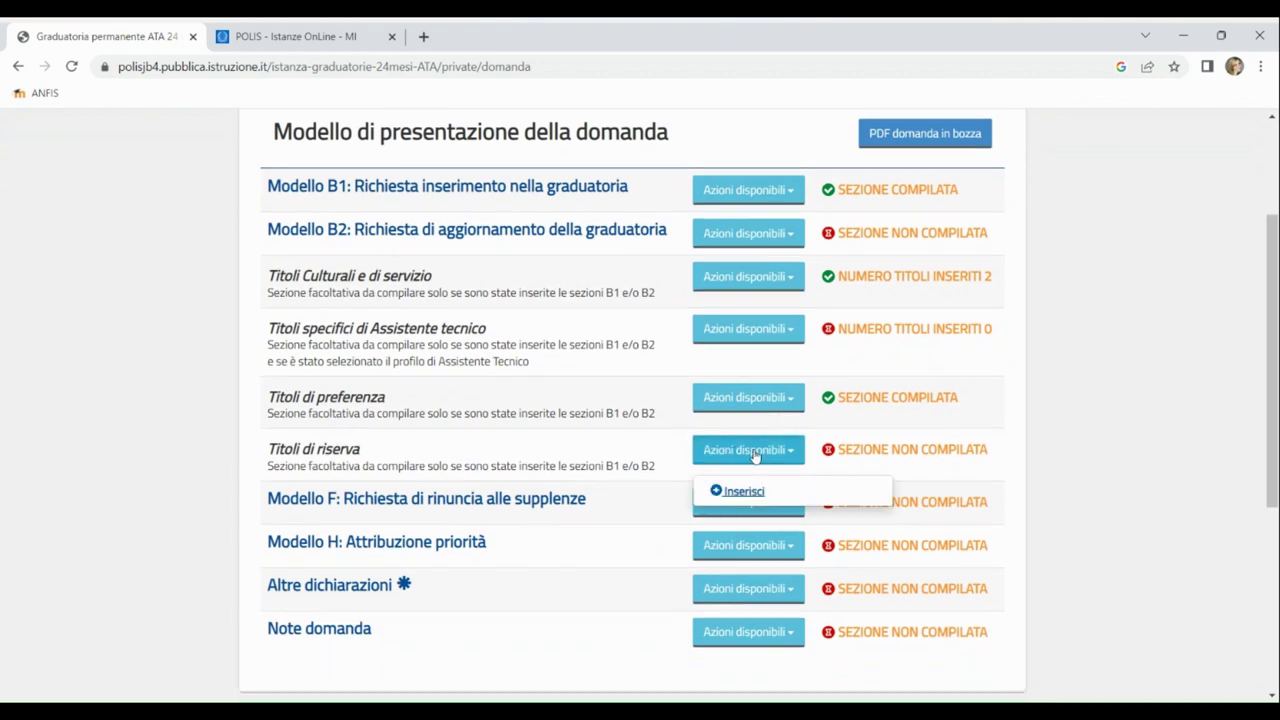
{"action": "left_click", "coordinate": [752, 490]}
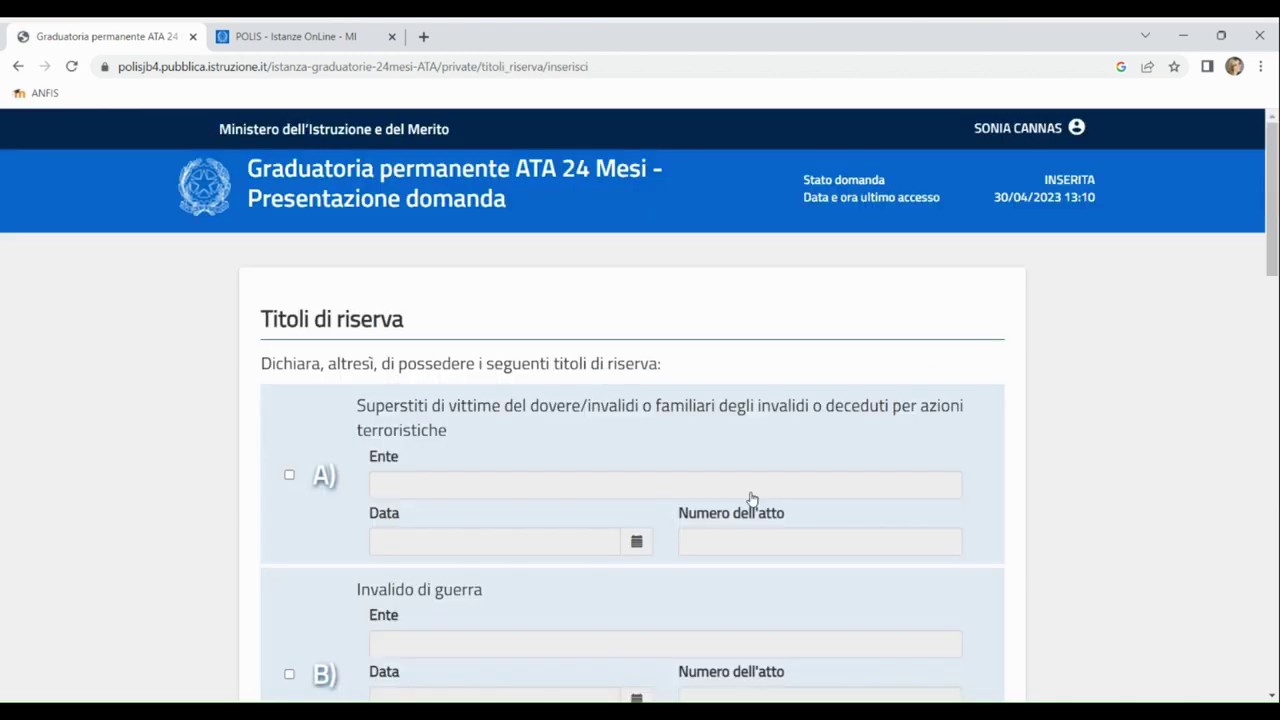
{"action": "scroll", "coordinate": [752, 498], "scroll_direction": "down", "scroll_amount": 5}
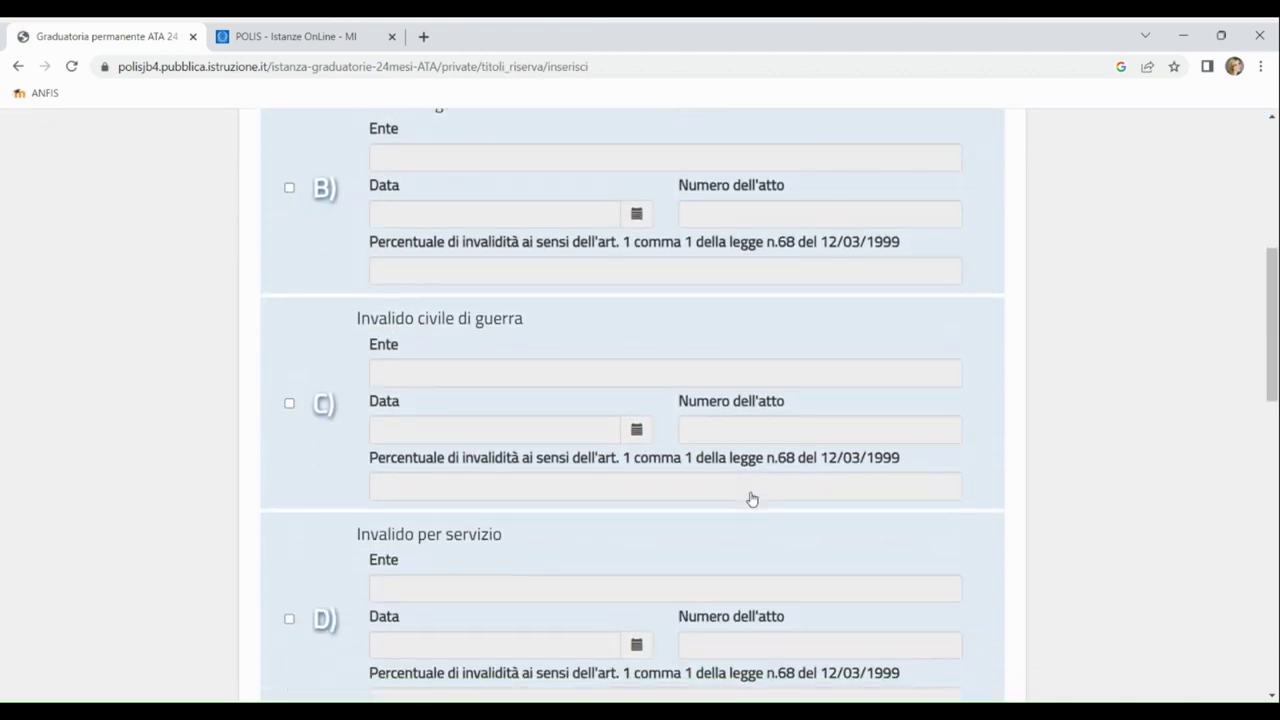
{"action": "scroll", "coordinate": [752, 498], "scroll_direction": "down", "scroll_amount": 7}
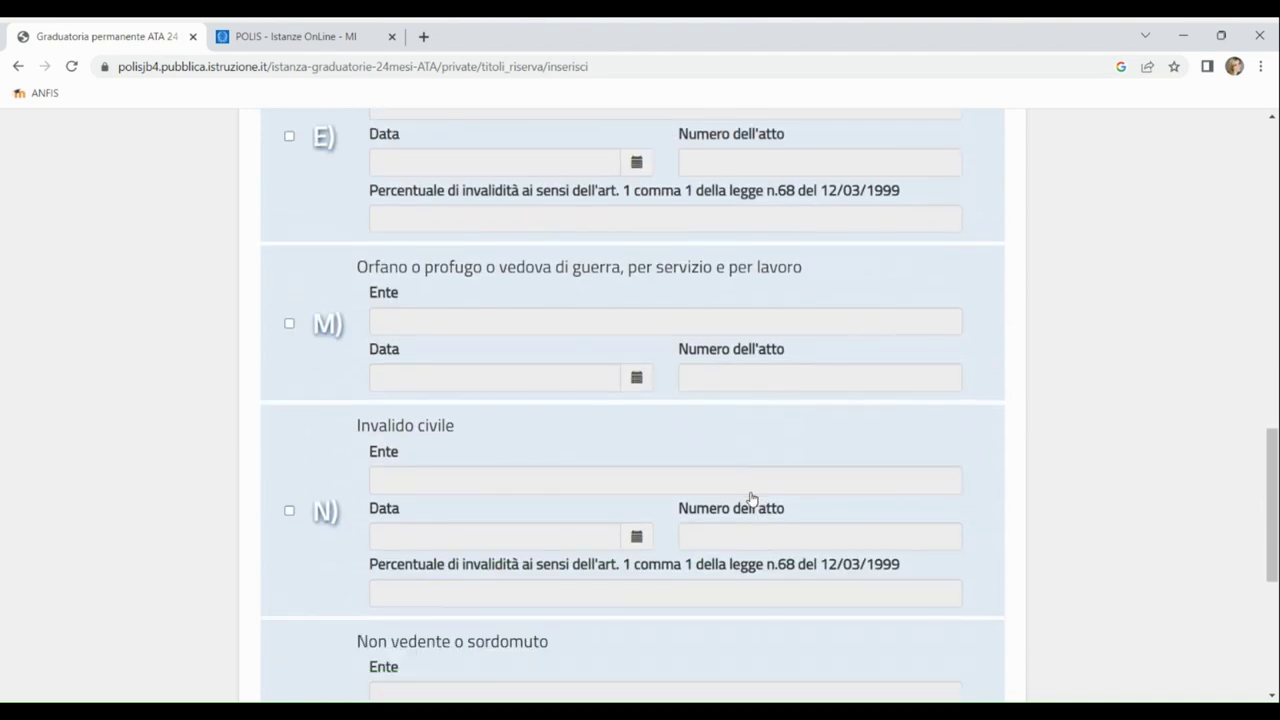
{"action": "scroll", "coordinate": [752, 498], "scroll_direction": "down", "scroll_amount": 4}
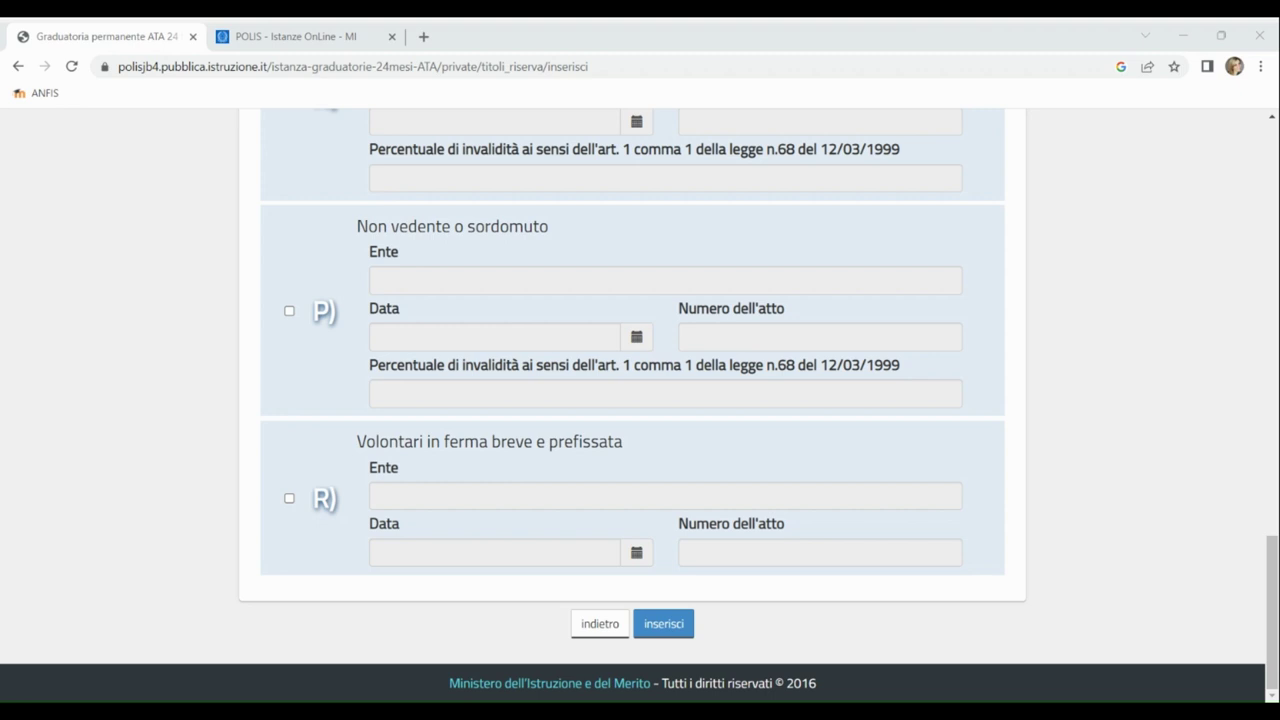
{"action": "left_click", "coordinate": [600, 623]}
Open a new "Modello H: Attribuzione priorità" entry and examine its law 104/92 priority declarations and the certification attachment requirement.
{"action": "scroll", "coordinate": [752, 423], "scroll_direction": "down", "scroll_amount": 2}
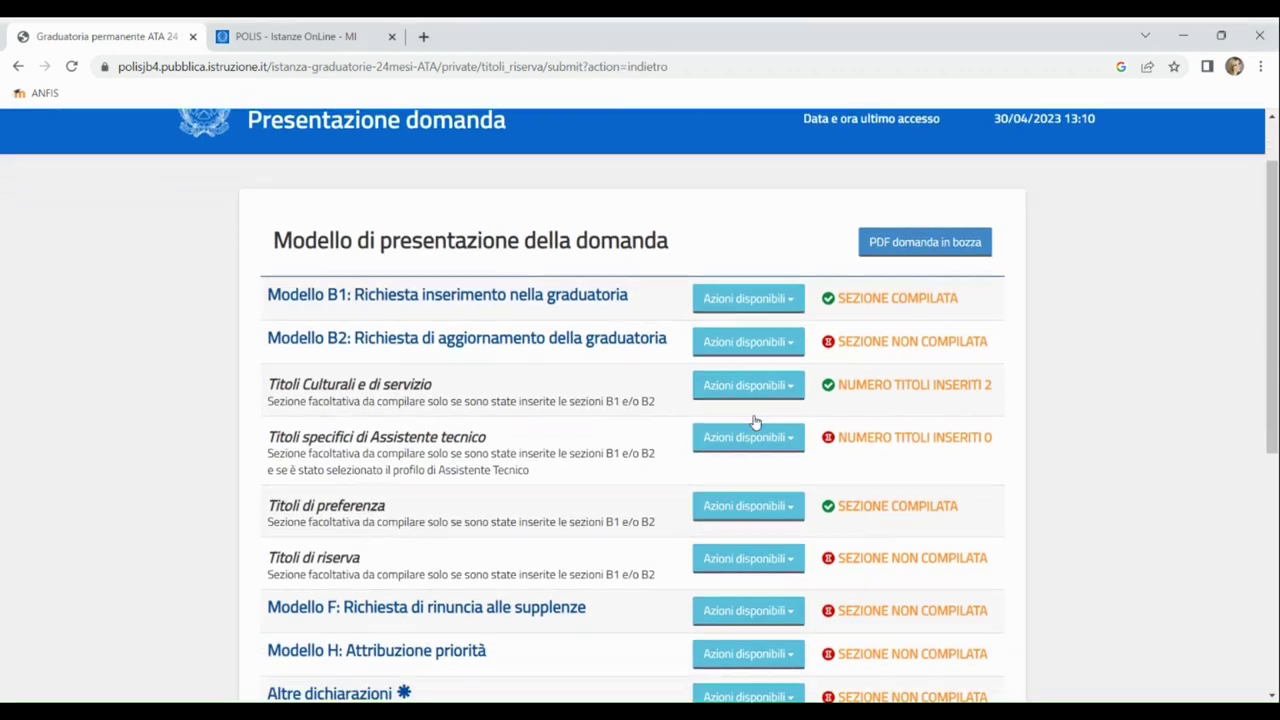
{"action": "scroll", "coordinate": [755, 421], "scroll_direction": "down", "scroll_amount": 1}
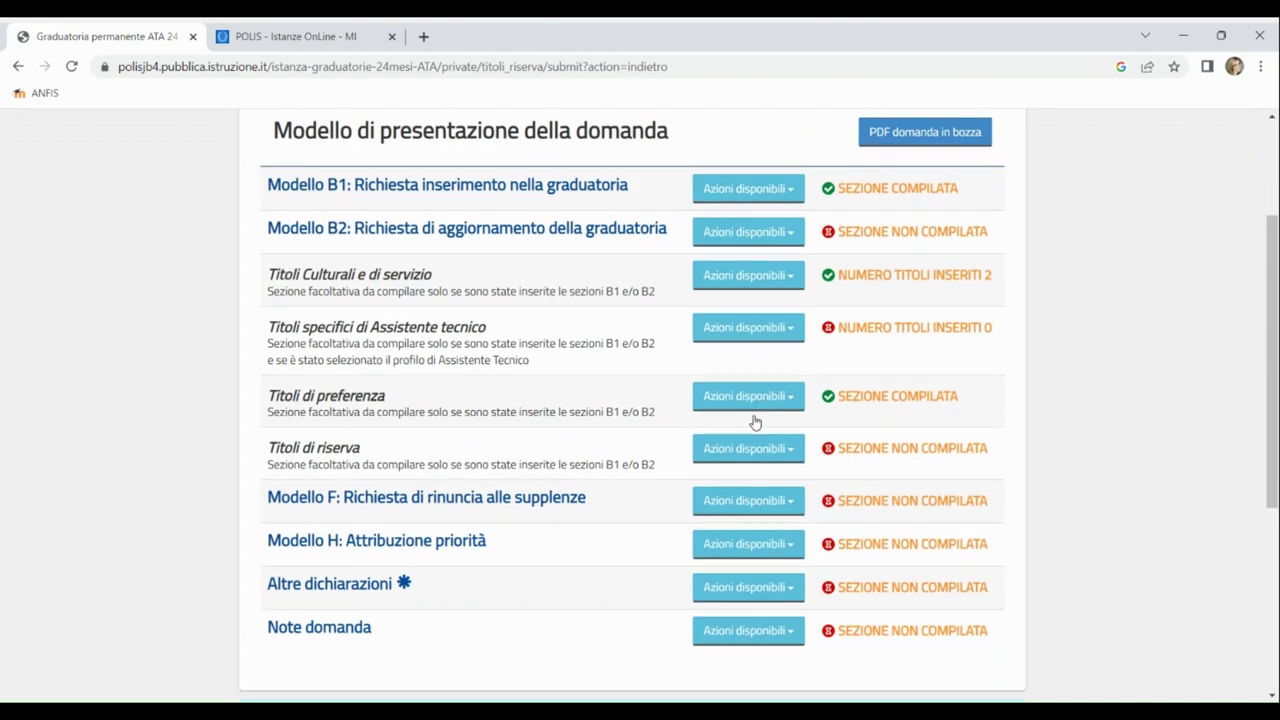
{"action": "scroll", "coordinate": [755, 421], "scroll_direction": "down", "scroll_amount": 1}
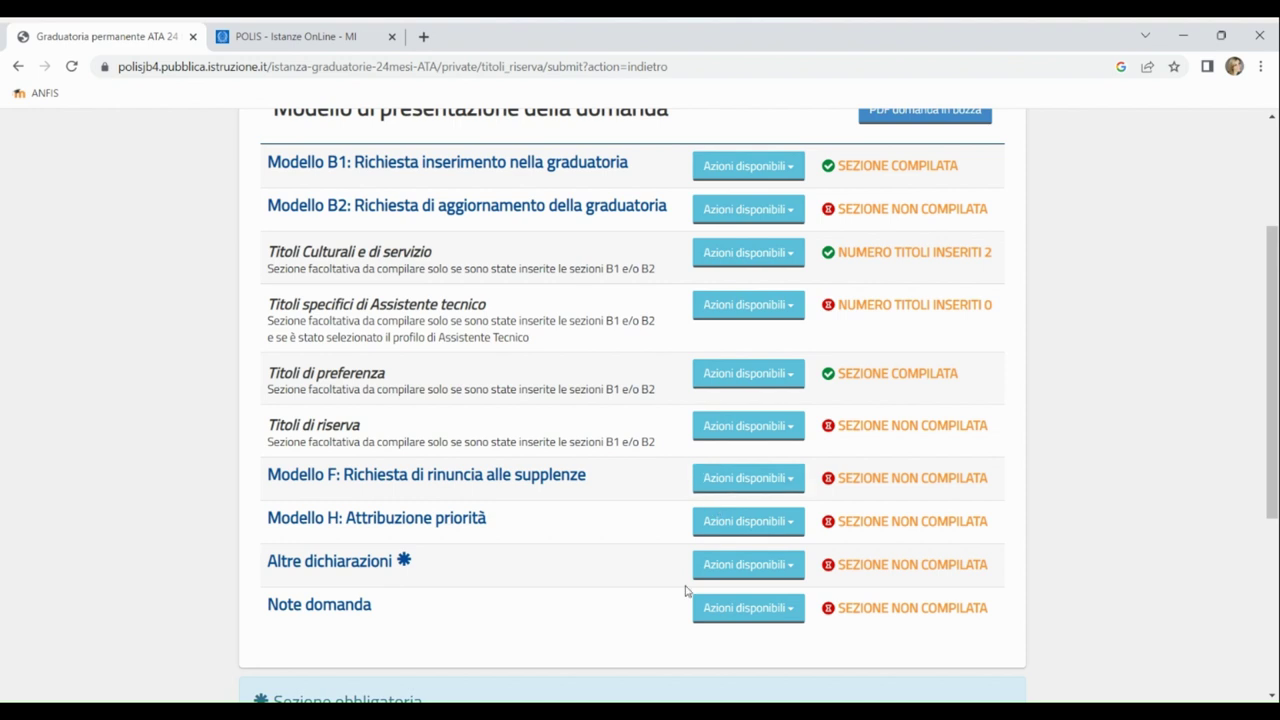
{"action": "left_click", "coordinate": [762, 523]}
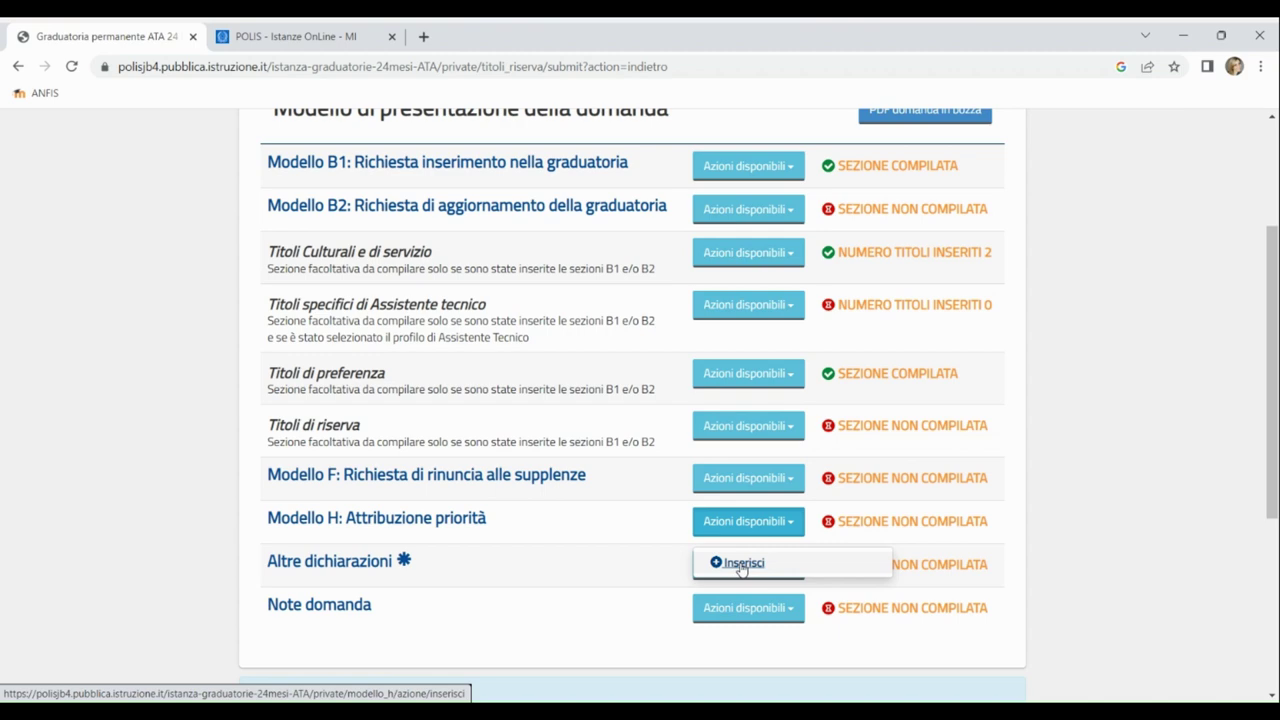
{"action": "left_click", "coordinate": [741, 566]}
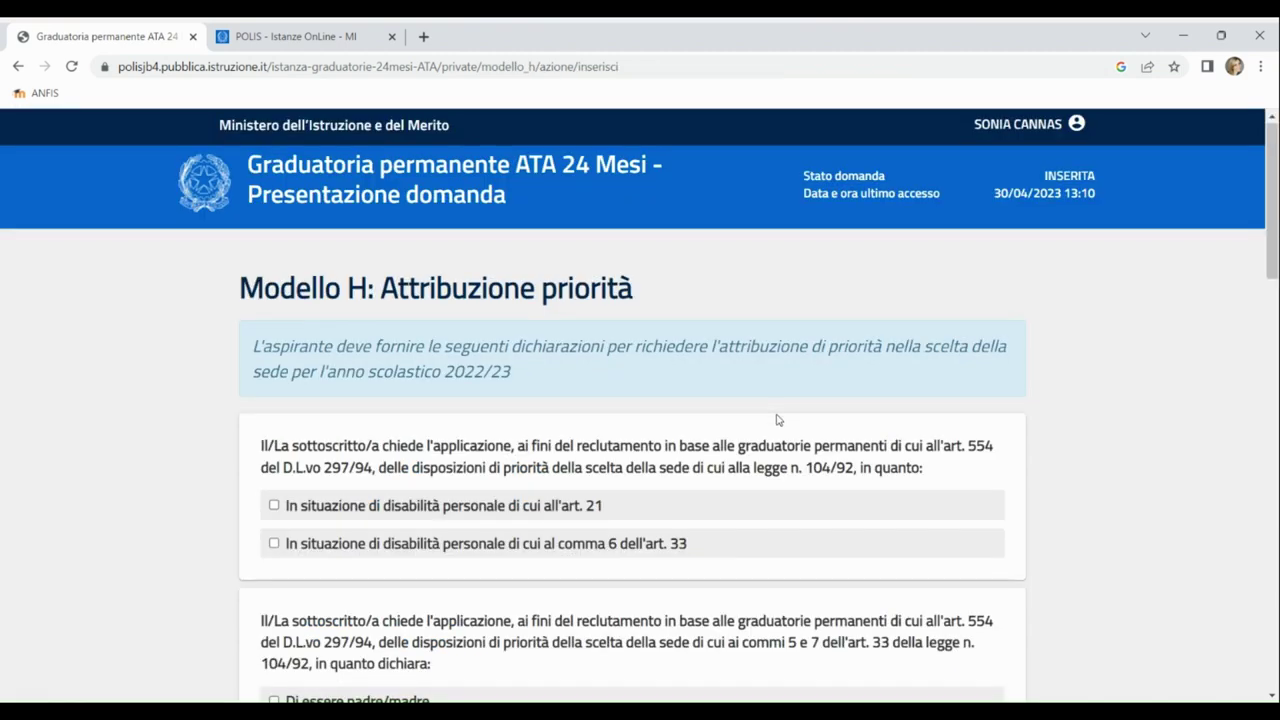
{"action": "scroll", "coordinate": [778, 419], "scroll_direction": "down", "scroll_amount": 2}
{"action": "scroll", "coordinate": [778, 419], "scroll_direction": "down", "scroll_amount": 4}
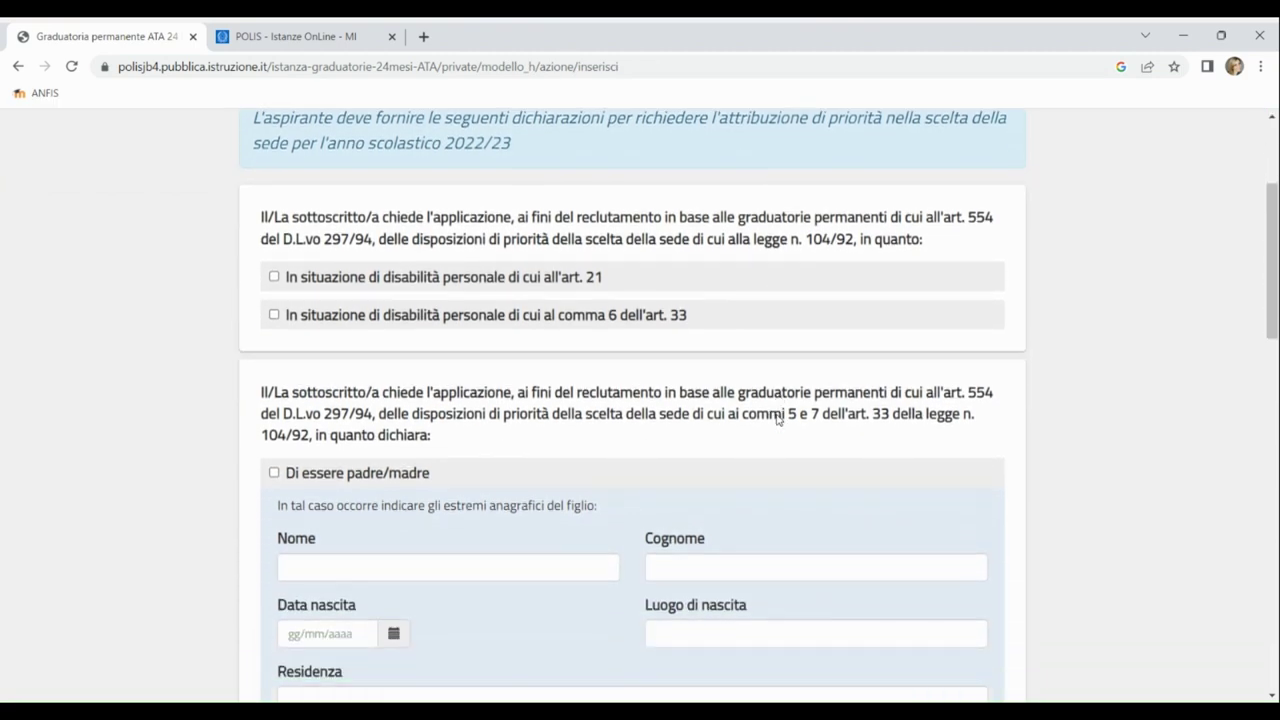
{"action": "scroll", "coordinate": [778, 419], "scroll_direction": "down", "scroll_amount": 2}
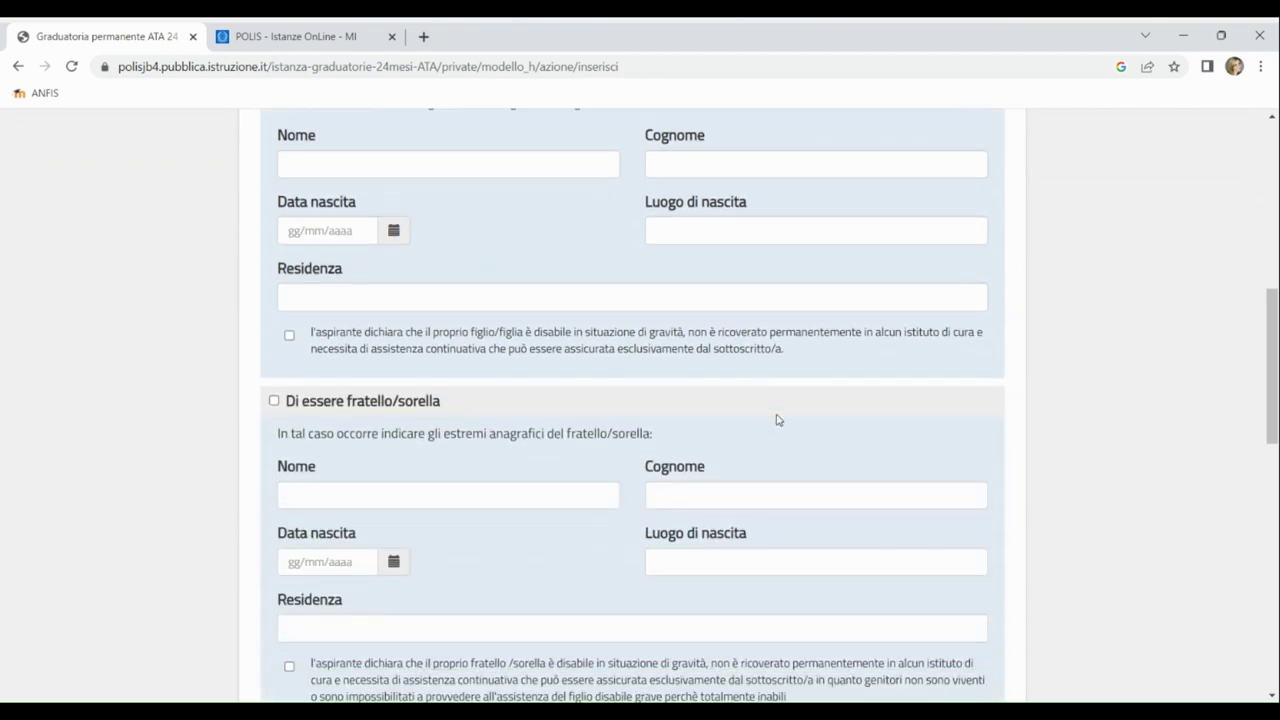
{"action": "scroll", "coordinate": [778, 419], "scroll_direction": "down", "scroll_amount": 2}
{"action": "scroll", "coordinate": [778, 419], "scroll_direction": "down", "scroll_amount": 5}
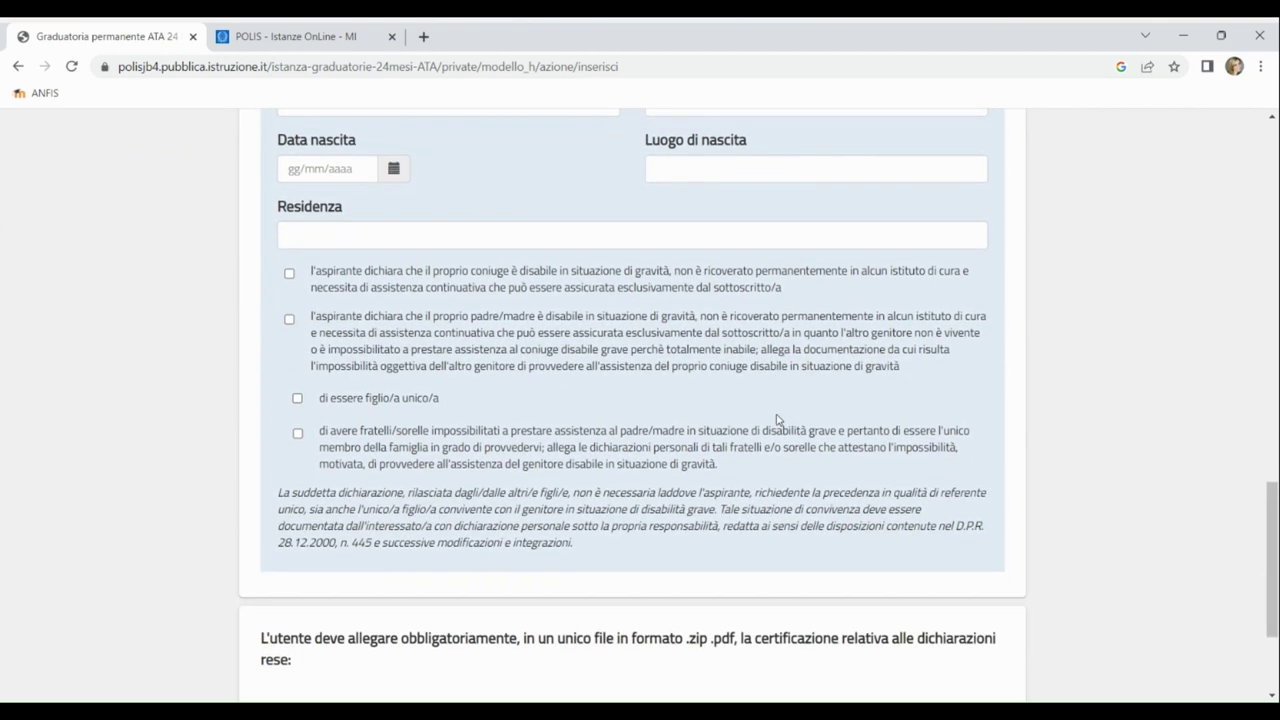
{"action": "scroll", "coordinate": [778, 419], "scroll_direction": "down", "scroll_amount": 2}
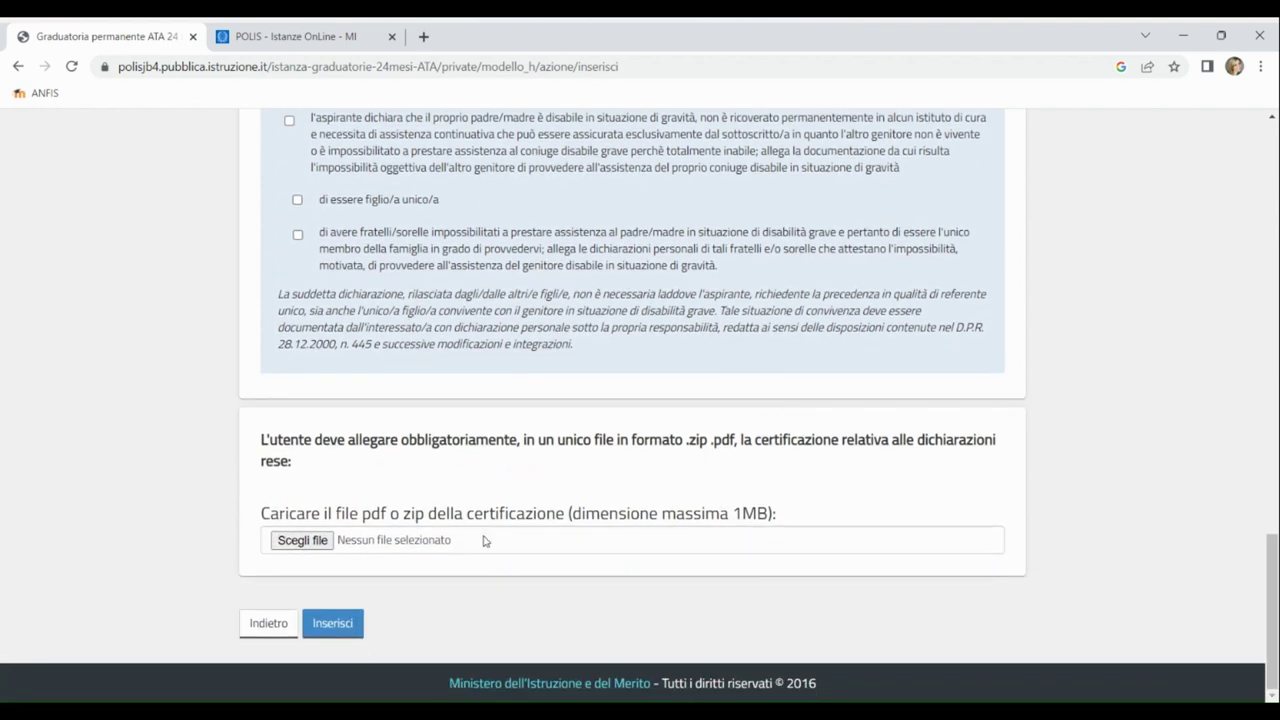